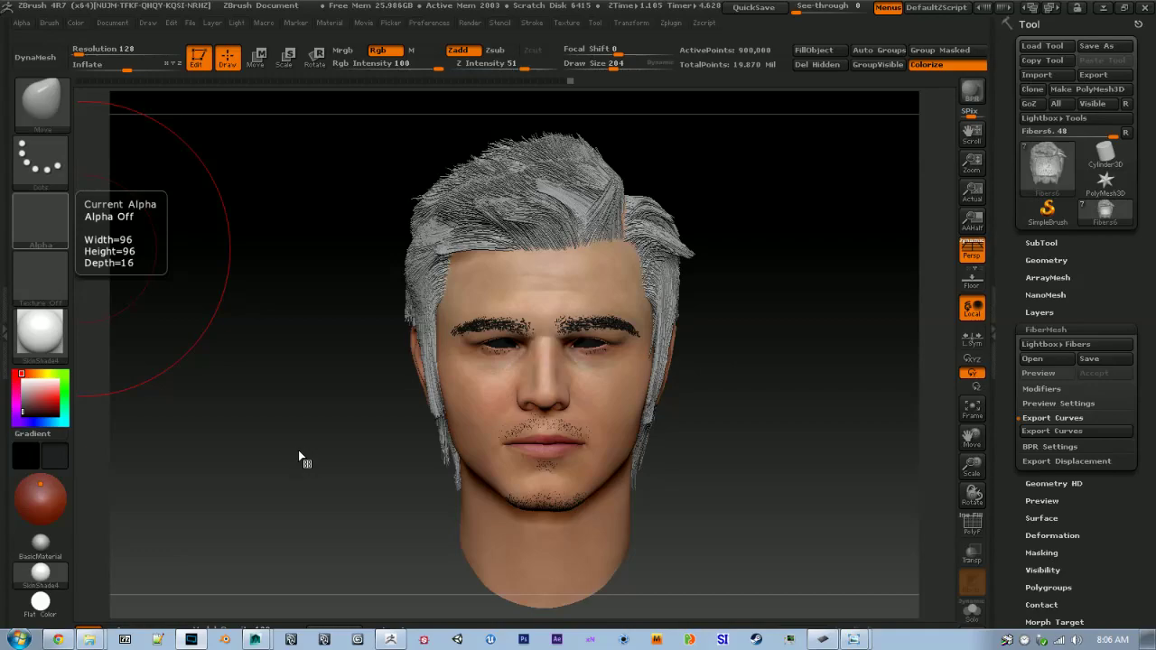
Examine the FiberMesh hair on the head from the front and both sides
{"action": "right_click_drag", "start_coordinate": [449, 417], "coordinate": [650, 399]}
{"action": "right_click_drag", "start_coordinate": [630, 350], "coordinate": [804, 358]}
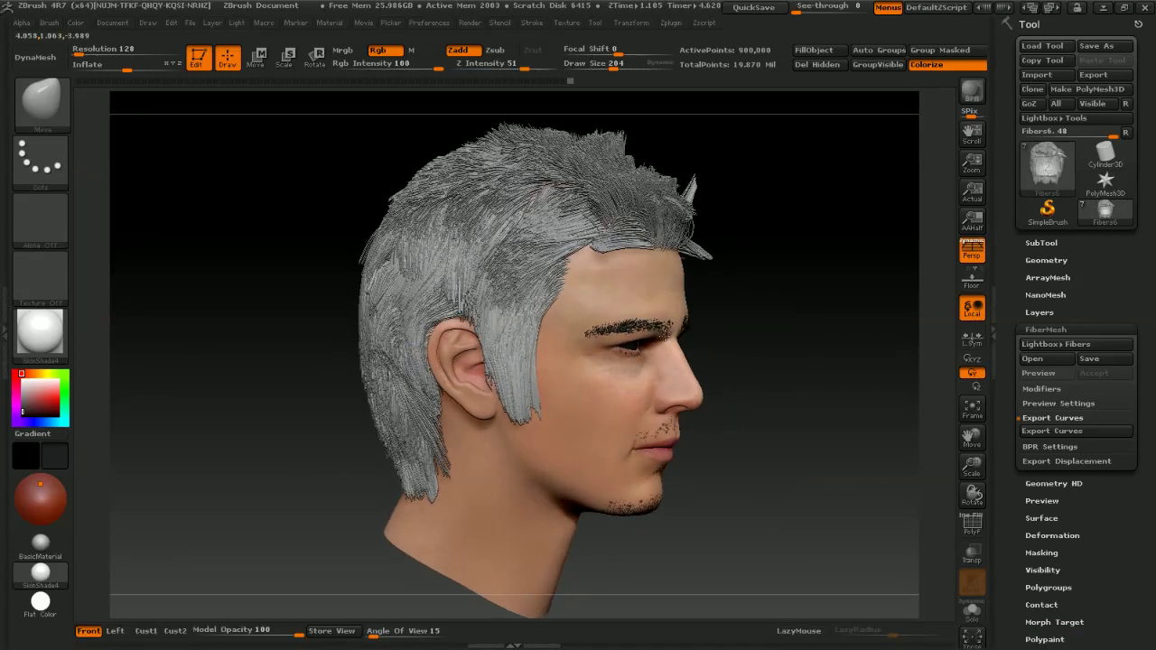
{"action": "right_click_drag", "start_coordinate": [622, 274], "coordinate": [270, 282]}
{"action": "right_click_drag", "start_coordinate": [673, 264], "coordinate": [581, 266], "text": "alt"}
{"action": "right_click_drag", "start_coordinate": [749, 272], "coordinate": [642, 260]}
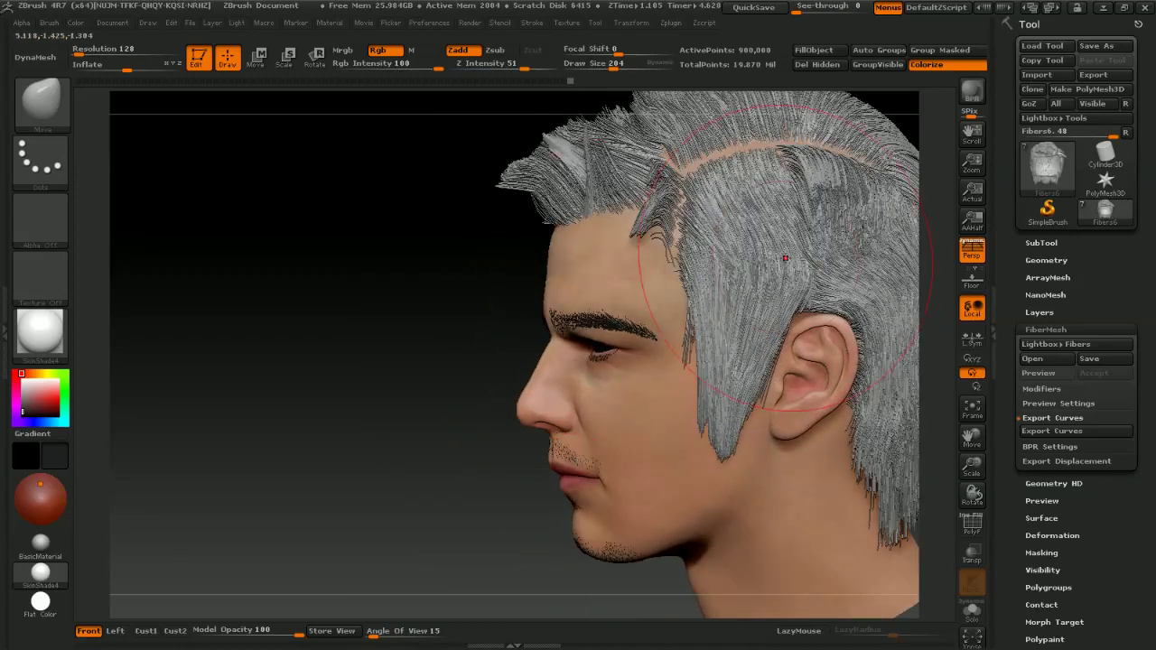
{"action": "right_click_drag", "start_coordinate": [785, 258], "coordinate": [837, 257]}
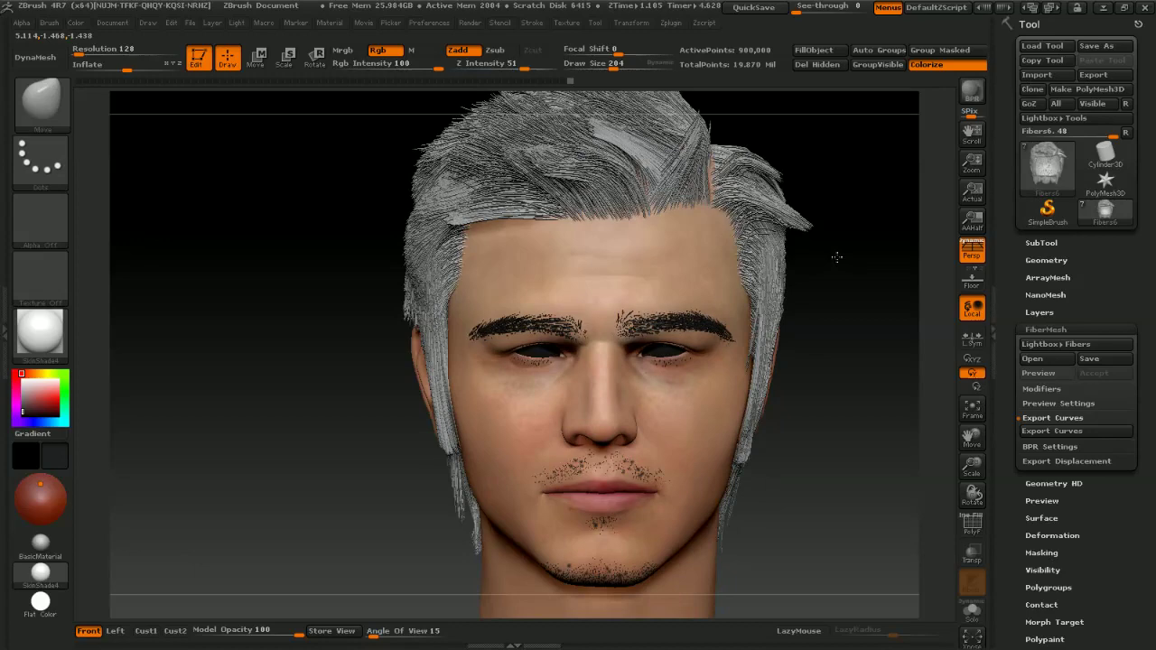
{"action": "right_click_drag", "start_coordinate": [866, 349], "coordinate": [813, 344], "text": "alt"}
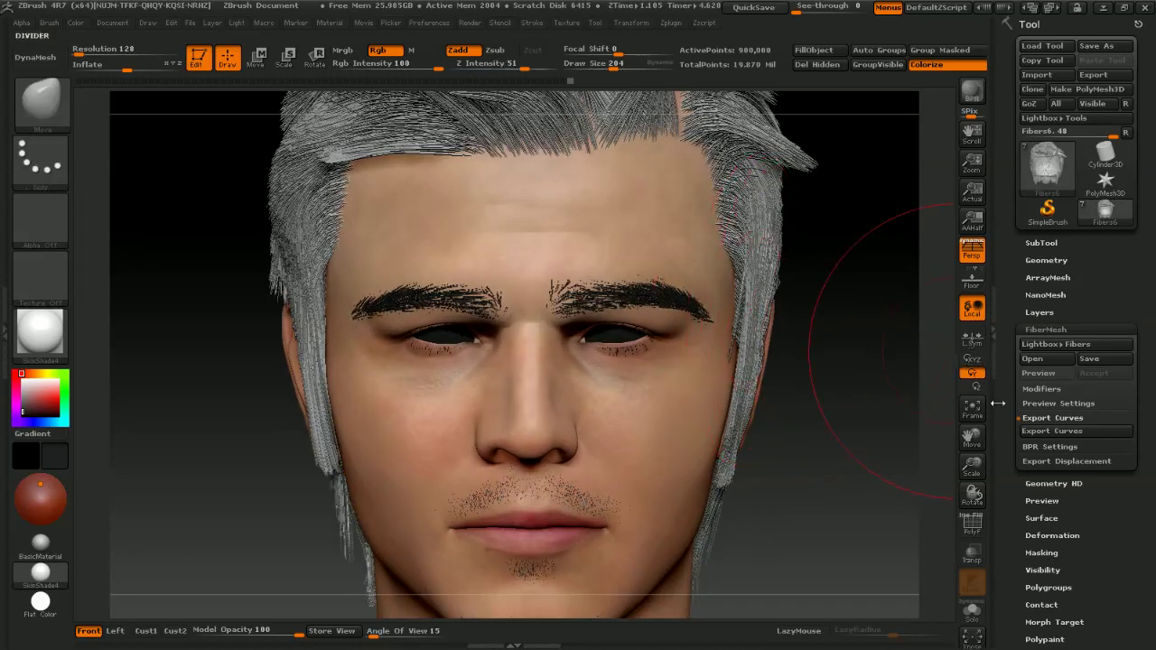
Open the FiberMesh preview settings and lower the preview fibers visibility of the hair to 2
{"action": "left_click", "coordinate": [1048, 406]}
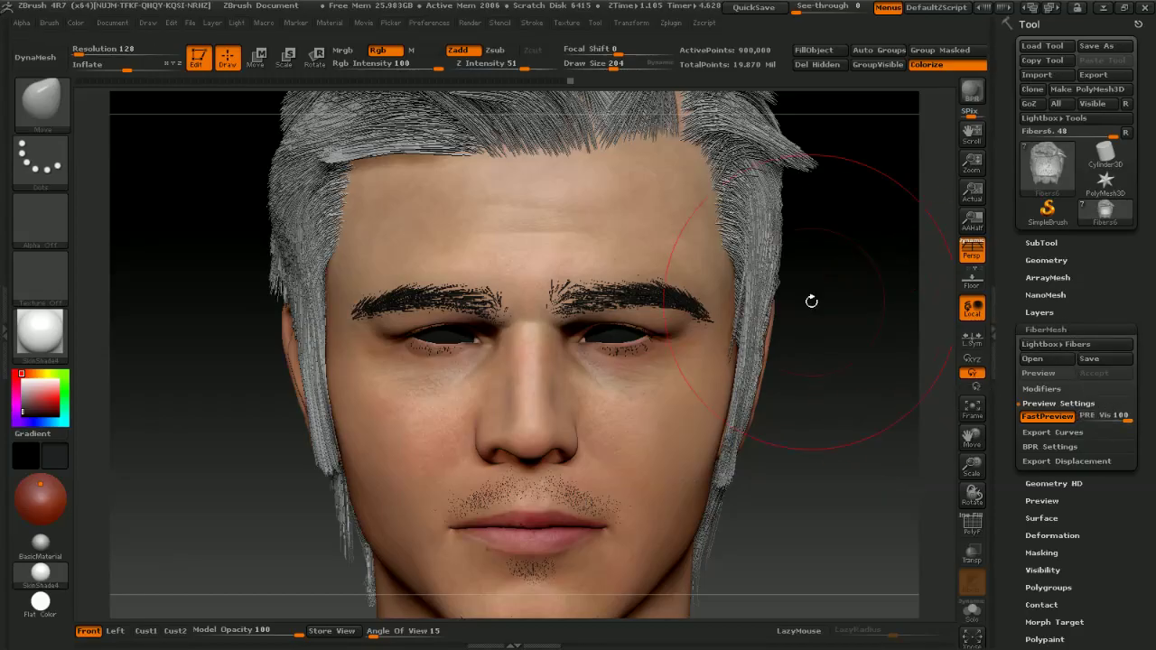
{"action": "left_click_drag", "start_coordinate": [811, 301], "coordinate": [817, 465], "text": "alt"}
{"action": "left_click_drag", "start_coordinate": [722, 271], "coordinate": [617, 293], "text": "alt"}
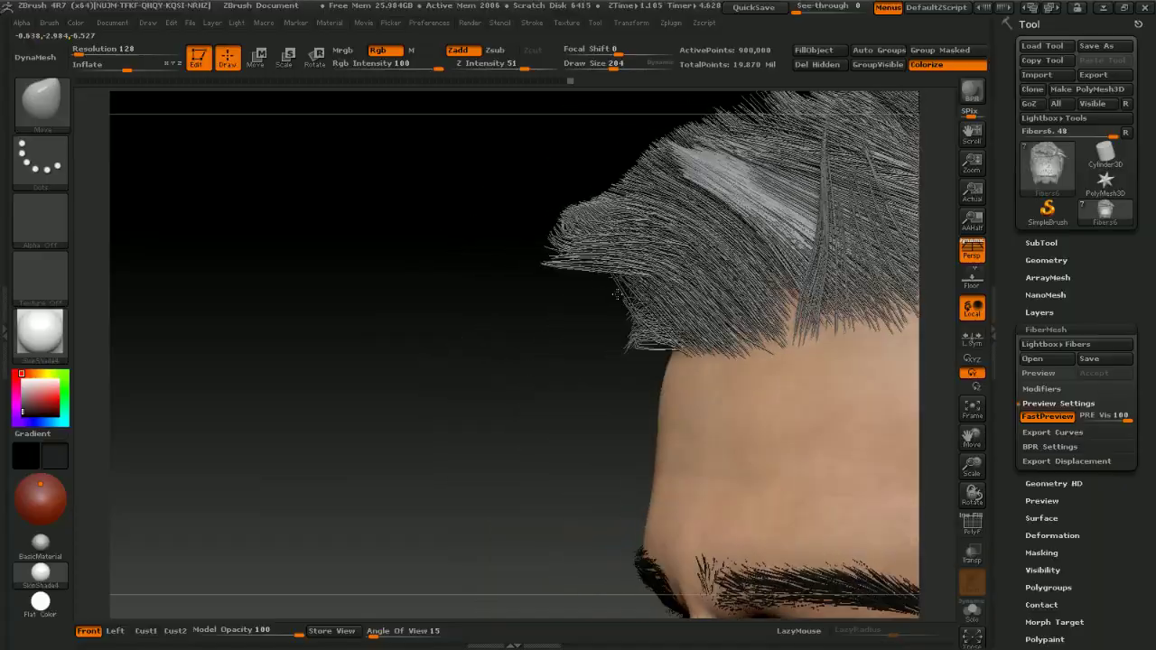
{"action": "right_click_drag", "start_coordinate": [617, 293], "coordinate": [677, 248]}
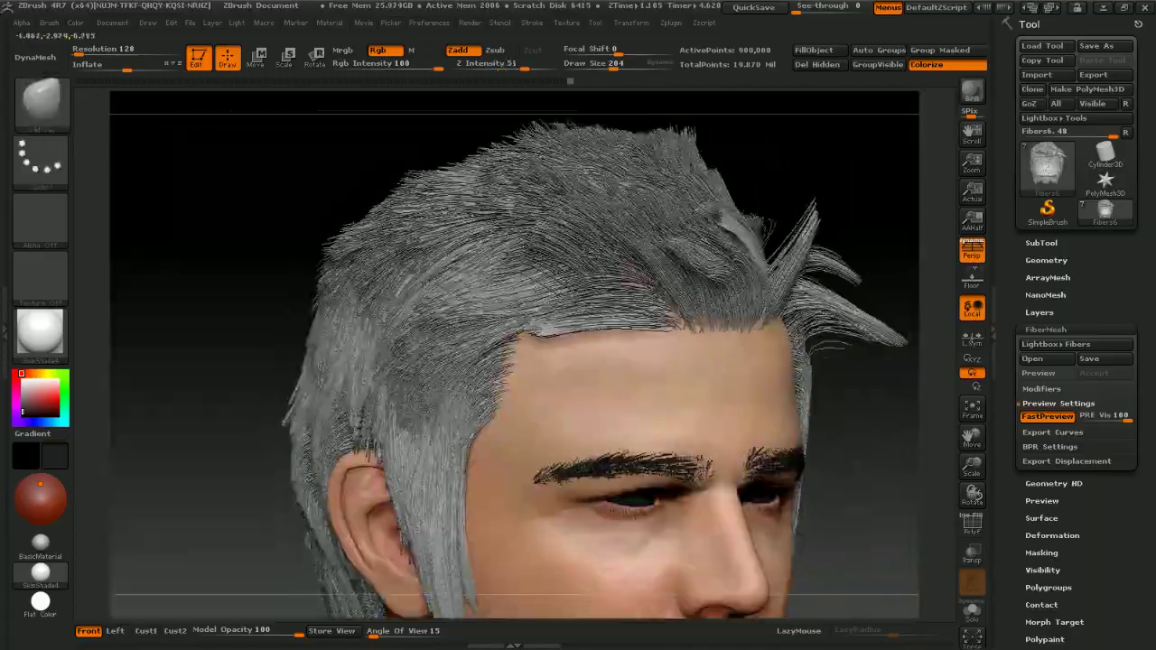
{"action": "mouse_move", "coordinate": [643, 388]}
{"action": "right_mouse_down"}
{"action": "mouse_move", "coordinate": [596, 402]}
{"action": "mouse_move", "coordinate": [526, 368]}
{"action": "right_mouse_up"}
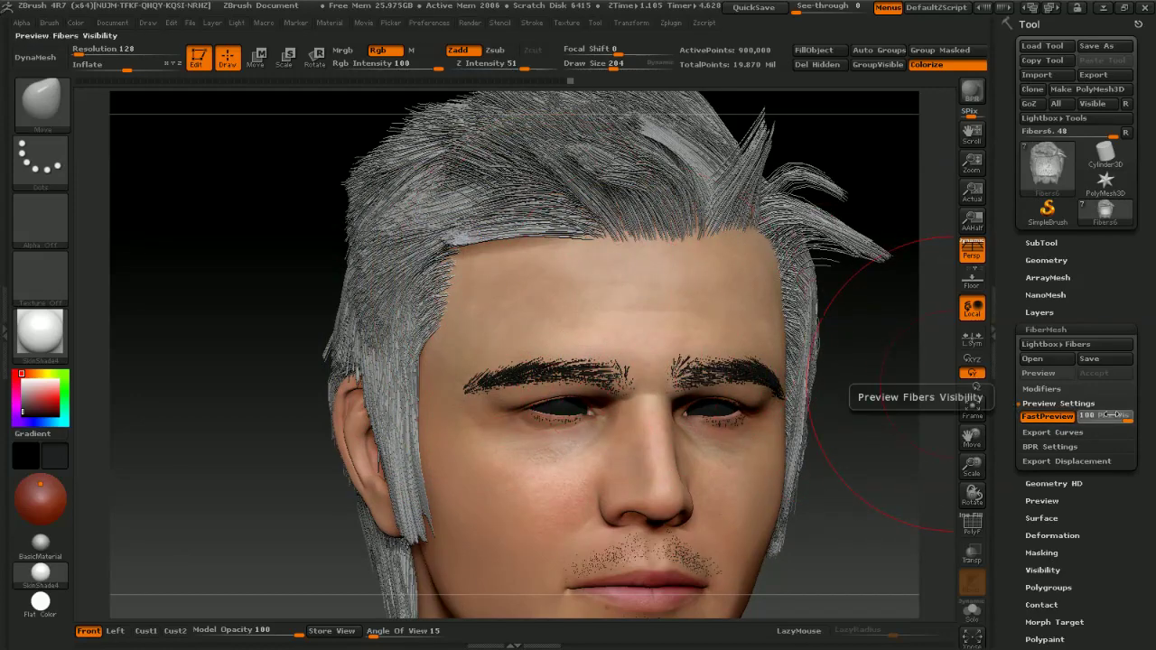
{"action": "left_click_drag", "start_coordinate": [1117, 415], "coordinate": [1091, 415]}
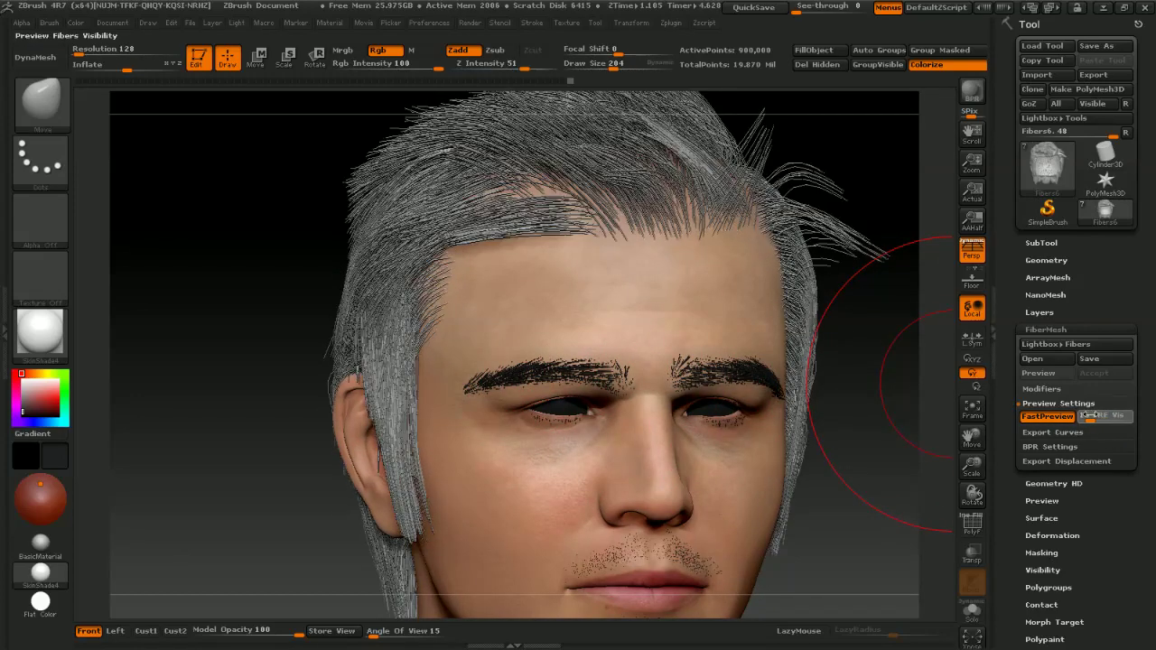
{"action": "left_click_drag", "start_coordinate": [892, 330], "coordinate": [786, 365]}
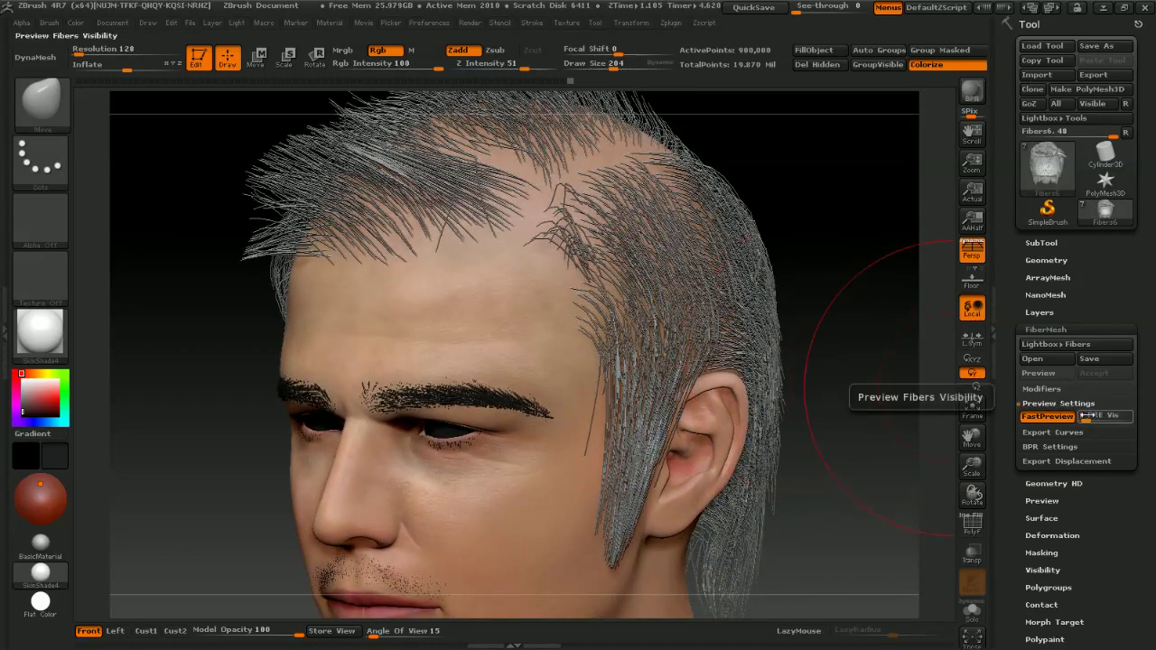
{"action": "left_click_drag", "start_coordinate": [1087, 416], "coordinate": [1083, 416]}
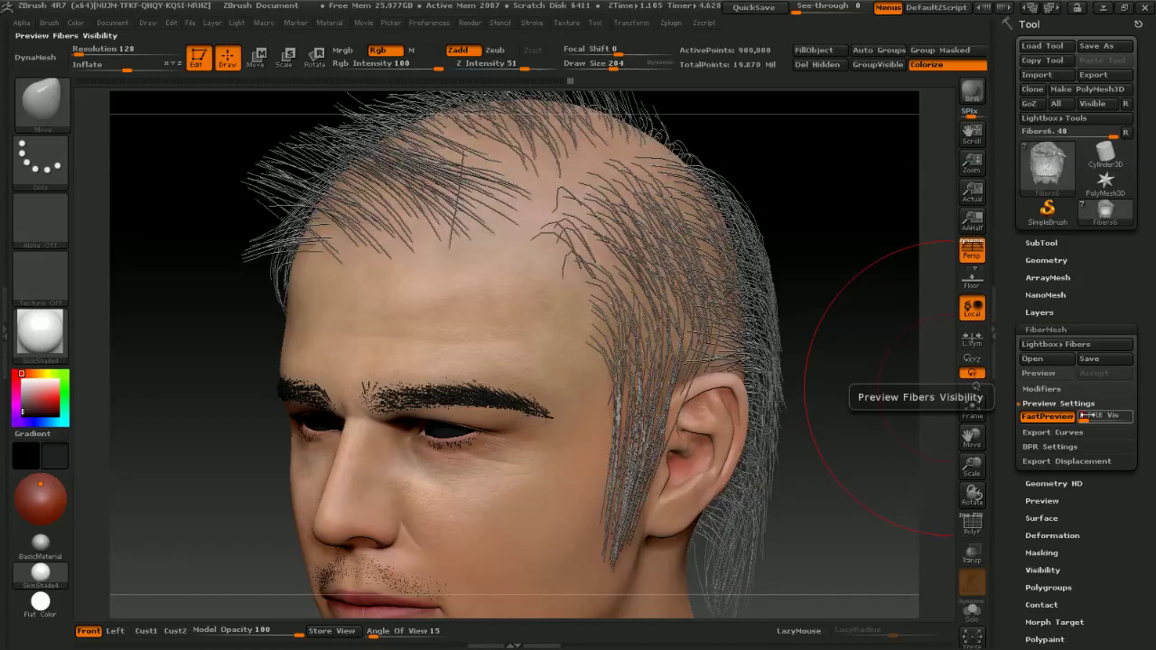
Check the thinned hair around the head and raise its preview fibers visibility to 4
{"action": "left_click_drag", "start_coordinate": [828, 302], "coordinate": [917, 315]}
{"action": "left_click_drag", "start_coordinate": [725, 264], "coordinate": [659, 258]}
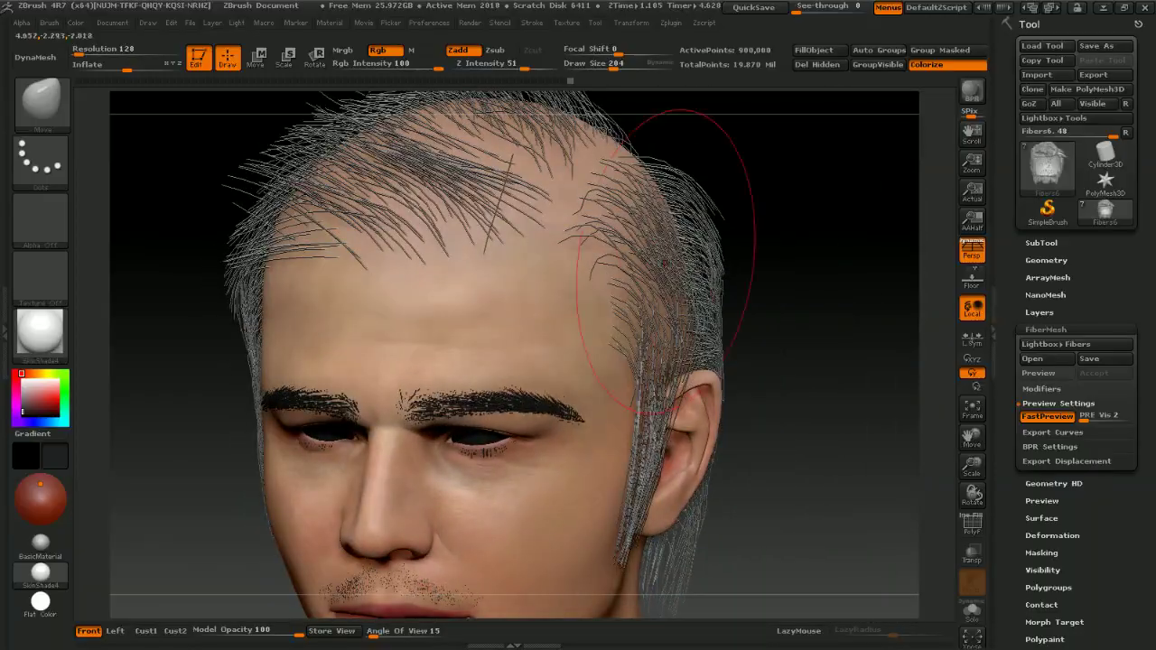
{"action": "mouse_move", "coordinate": [661, 239]}
{"action": "right_mouse_down"}
{"action": "mouse_move", "coordinate": [640, 218]}
{"action": "mouse_move", "coordinate": [702, 245]}
{"action": "mouse_move", "coordinate": [672, 244]}
{"action": "right_mouse_up"}
{"action": "left_click_drag", "start_coordinate": [671, 243], "coordinate": [679, 242]}
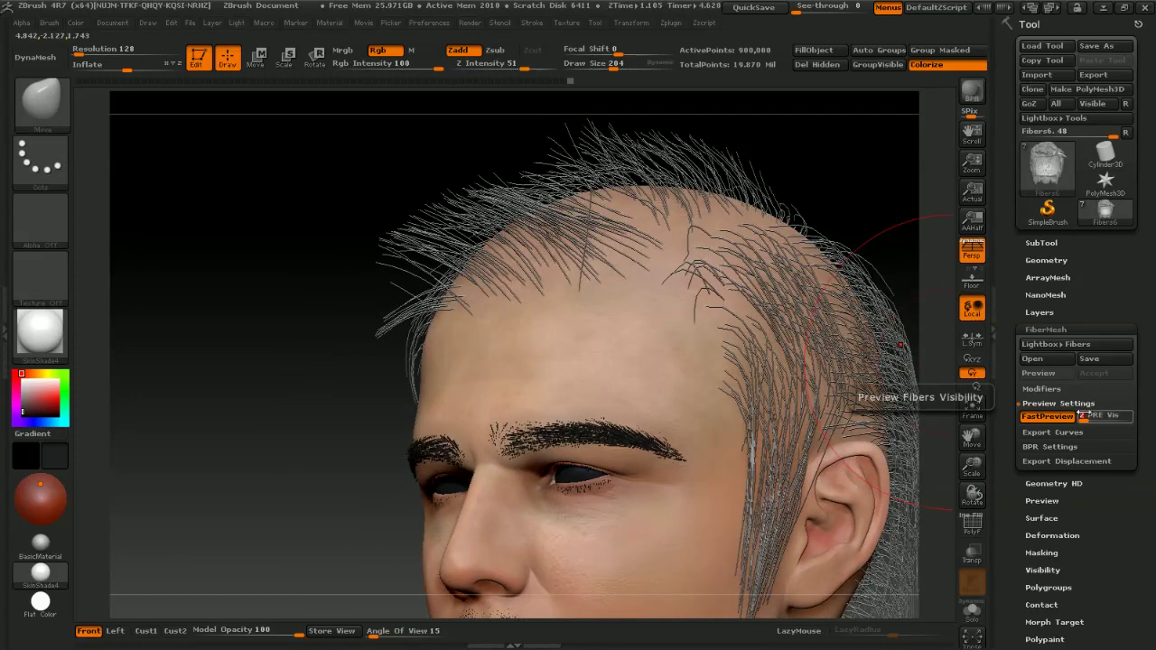
{"action": "right_click_drag", "start_coordinate": [684, 242], "coordinate": [772, 248]}
{"action": "mouse_move", "coordinate": [772, 248]}
{"action": "left_mouse_down"}
{"action": "mouse_move", "coordinate": [790, 233]}
{"action": "mouse_move", "coordinate": [784, 160]}
{"action": "mouse_move", "coordinate": [592, 168]}
{"action": "mouse_move", "coordinate": [704, 181]}
{"action": "left_mouse_up"}
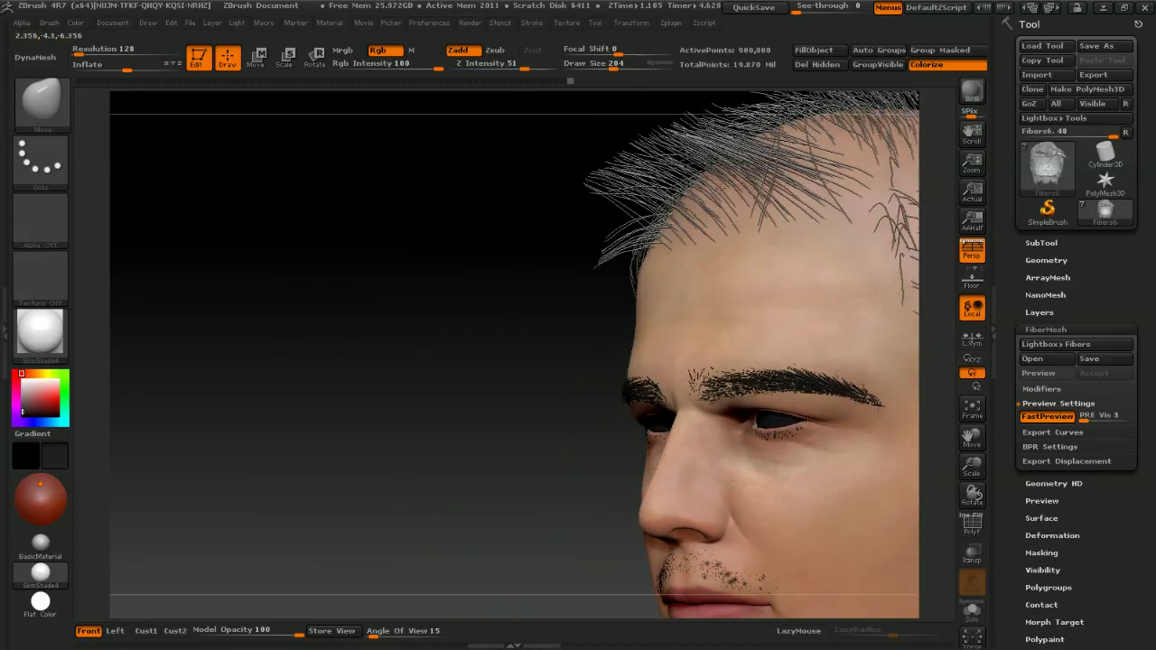
{"action": "left_click", "coordinate": [1088, 405]}
{"action": "left_click", "coordinate": [1088, 405]}
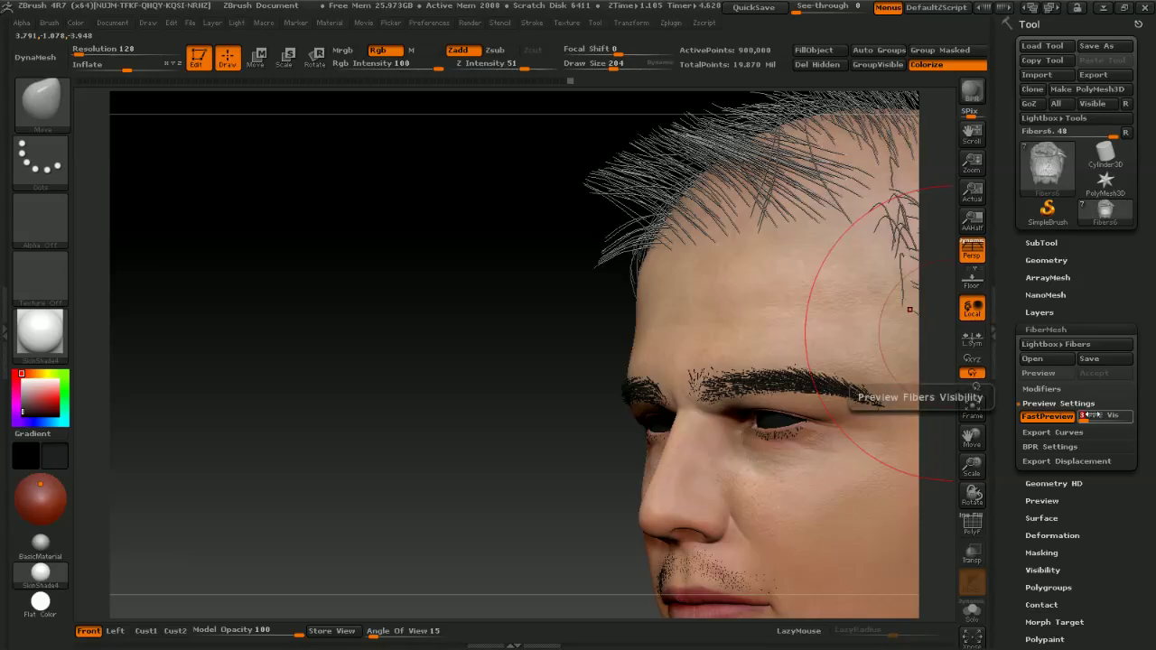
{"action": "right_click_drag", "start_coordinate": [884, 286], "coordinate": [912, 158]}
{"action": "mouse_move", "coordinate": [830, 145]}
{"action": "right_mouse_down", "text": "alt"}
{"action": "mouse_move", "coordinate": [754, 226]}
{"action": "mouse_move", "coordinate": [770, 283]}
{"action": "right_mouse_up", "text": "alt"}
{"action": "left_click_drag", "start_coordinate": [770, 283], "coordinate": [669, 291]}
{"action": "mouse_move", "coordinate": [669, 291]}
{"action": "right_mouse_down"}
{"action": "mouse_move", "coordinate": [719, 287]}
{"action": "mouse_move", "coordinate": [646, 292]}
{"action": "mouse_move", "coordinate": [653, 321]}
{"action": "mouse_move", "coordinate": [694, 340]}
{"action": "mouse_move", "coordinate": [674, 329]}
{"action": "mouse_move", "coordinate": [596, 334]}
{"action": "mouse_move", "coordinate": [670, 330]}
{"action": "right_mouse_up"}
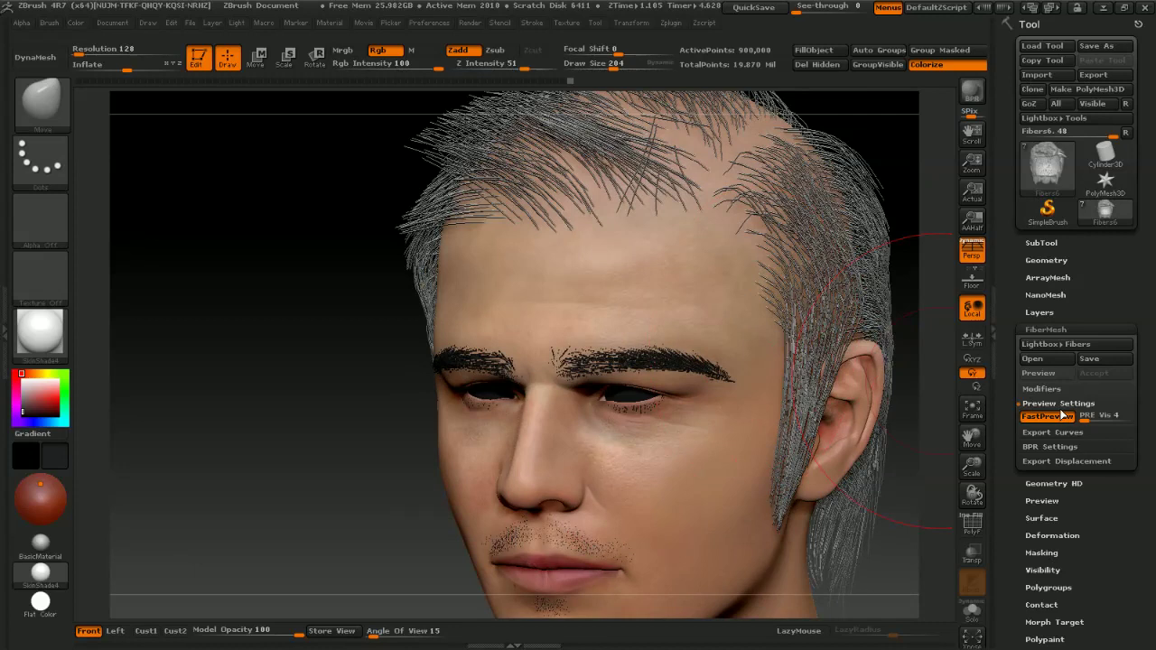
Start exporting the hair fibers as curves with the current preview visibility, choosing the project's OBJ folder as destination
{"action": "left_click", "coordinate": [1049, 403]}
{"action": "left_click", "coordinate": [1051, 418]}
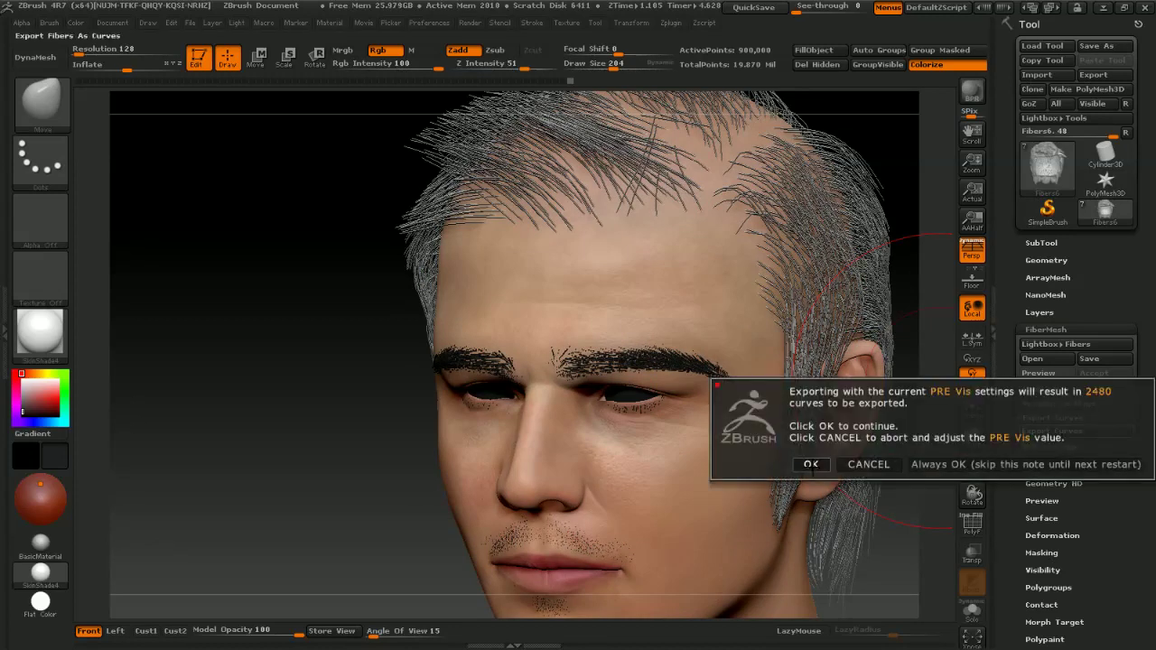
{"action": "left_click", "coordinate": [810, 464]}
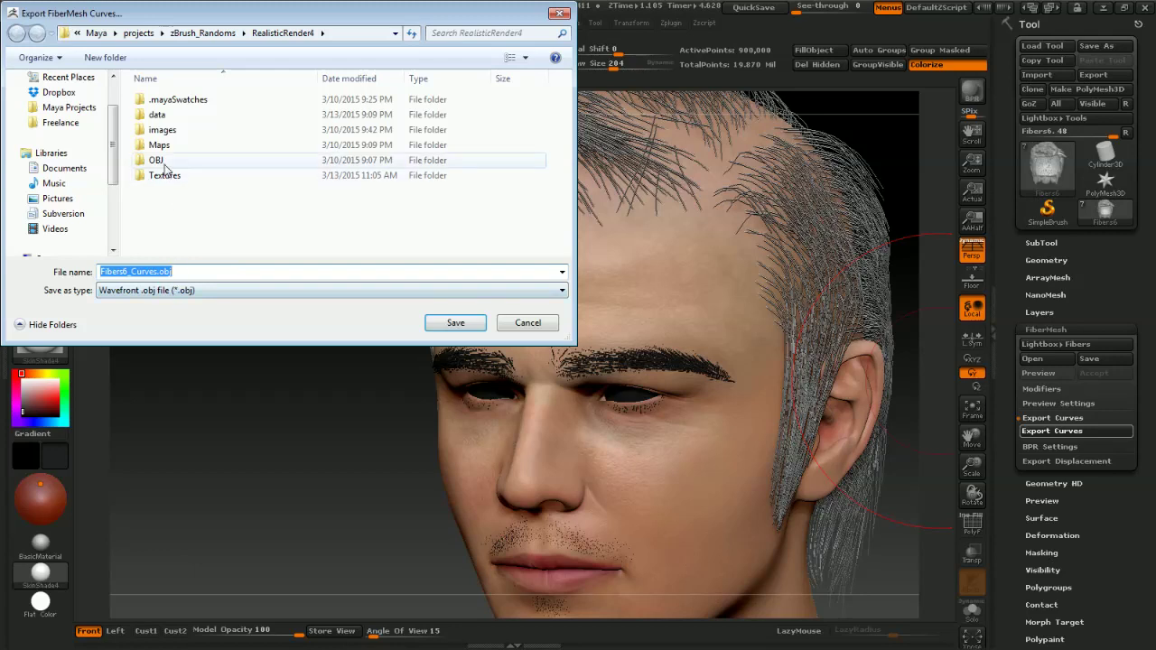
{"action": "double_click", "coordinate": [159, 162]}
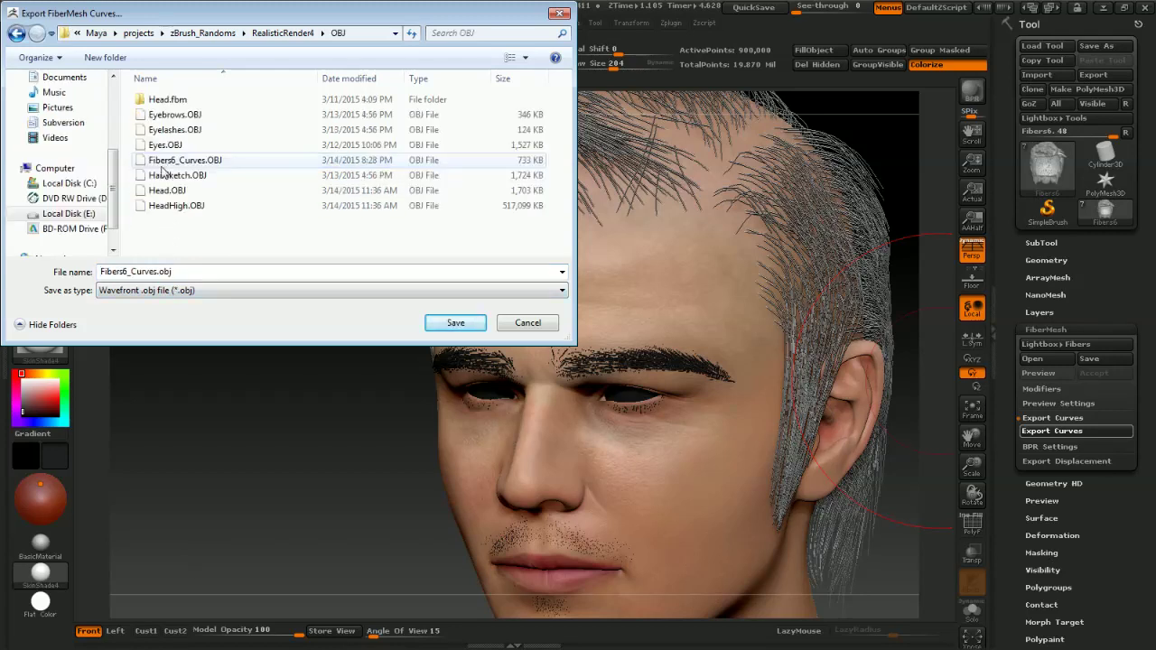
Set the export format to Maya Ascii and save the curves as Hair_Curves
{"action": "left_click", "coordinate": [182, 291]}
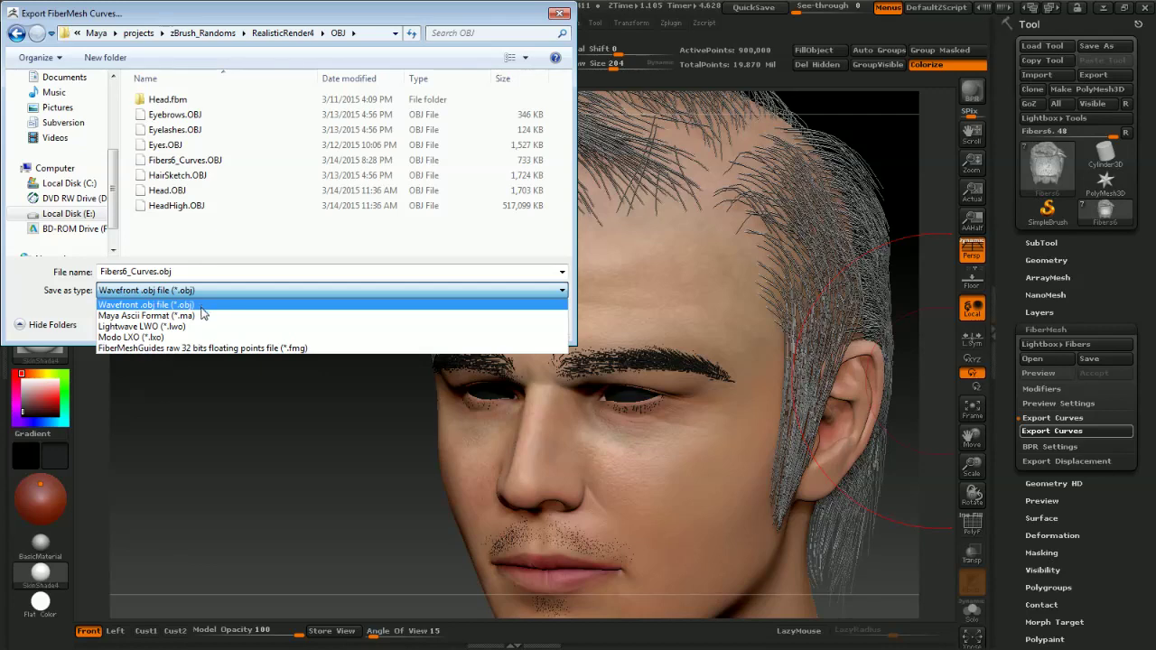
{"action": "left_click", "coordinate": [202, 316]}
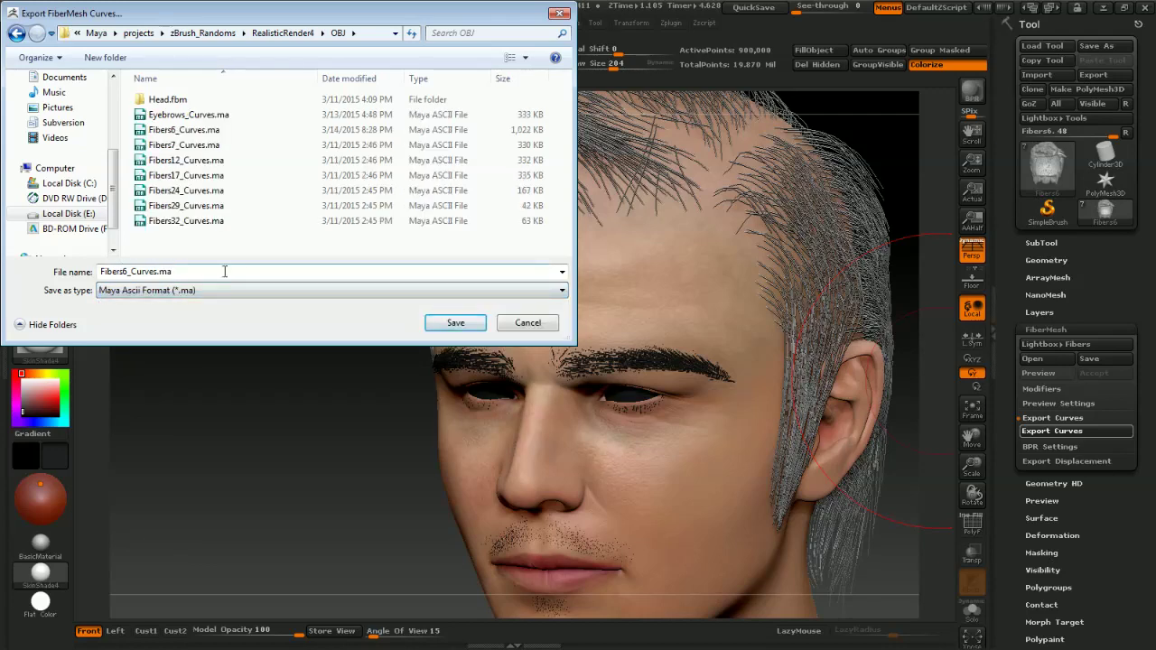
{"action": "double_click", "coordinate": [207, 271]}
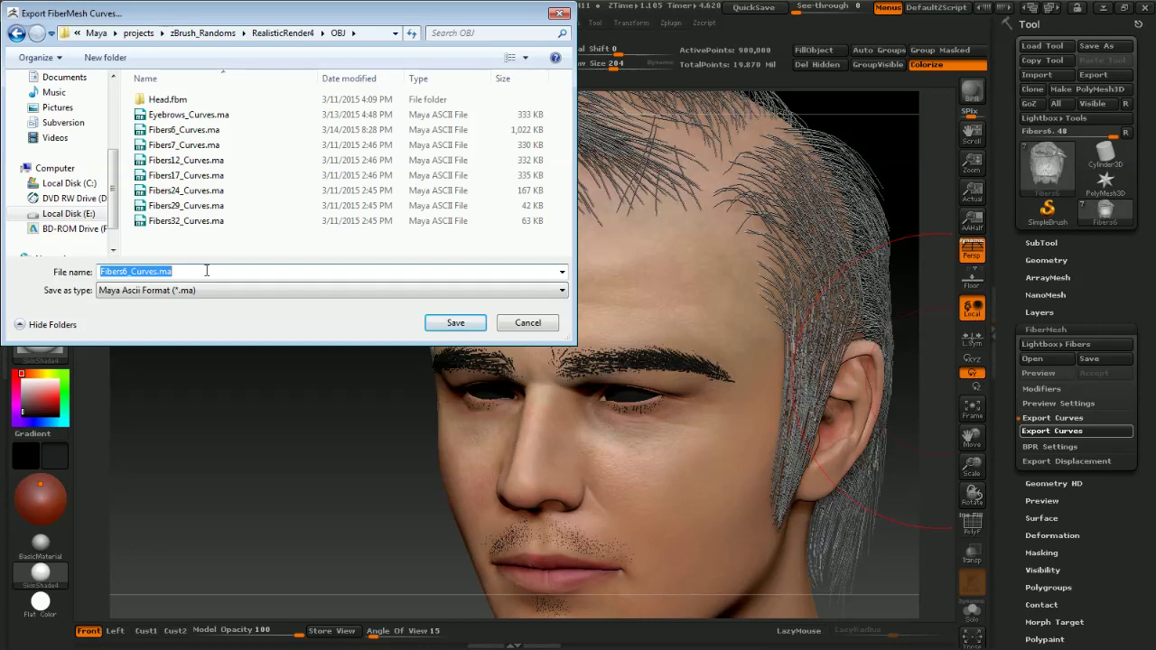
{"action": "type", "text": "Hair_"}
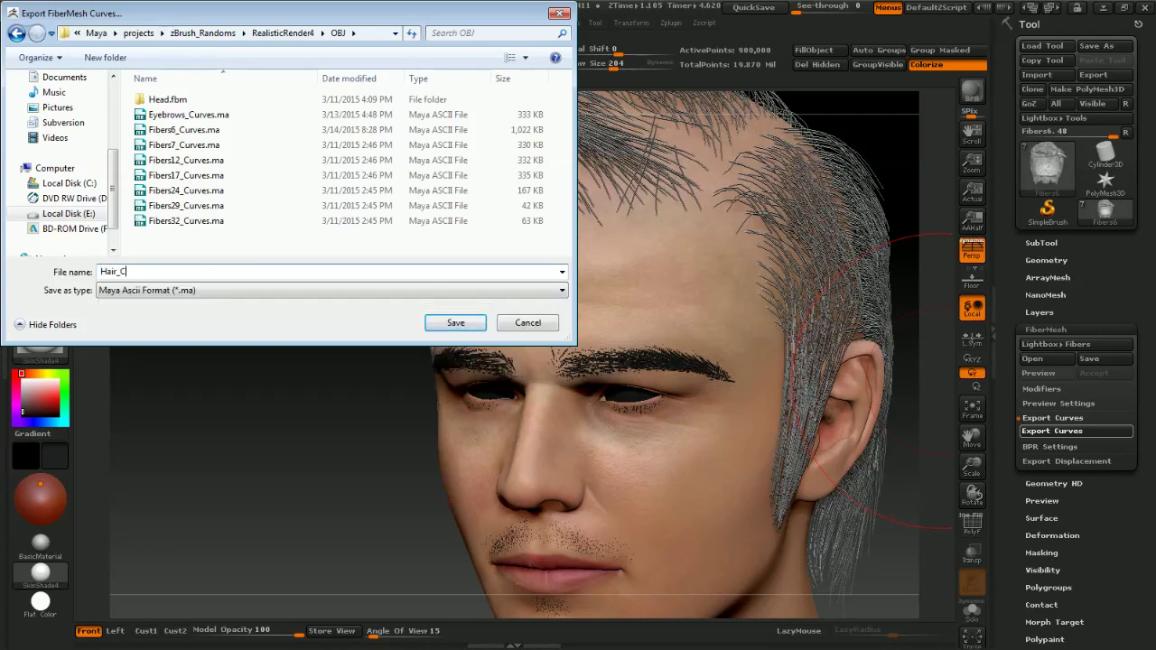
{"action": "type", "text": "Curves"}
{"action": "key", "text": "Return"}
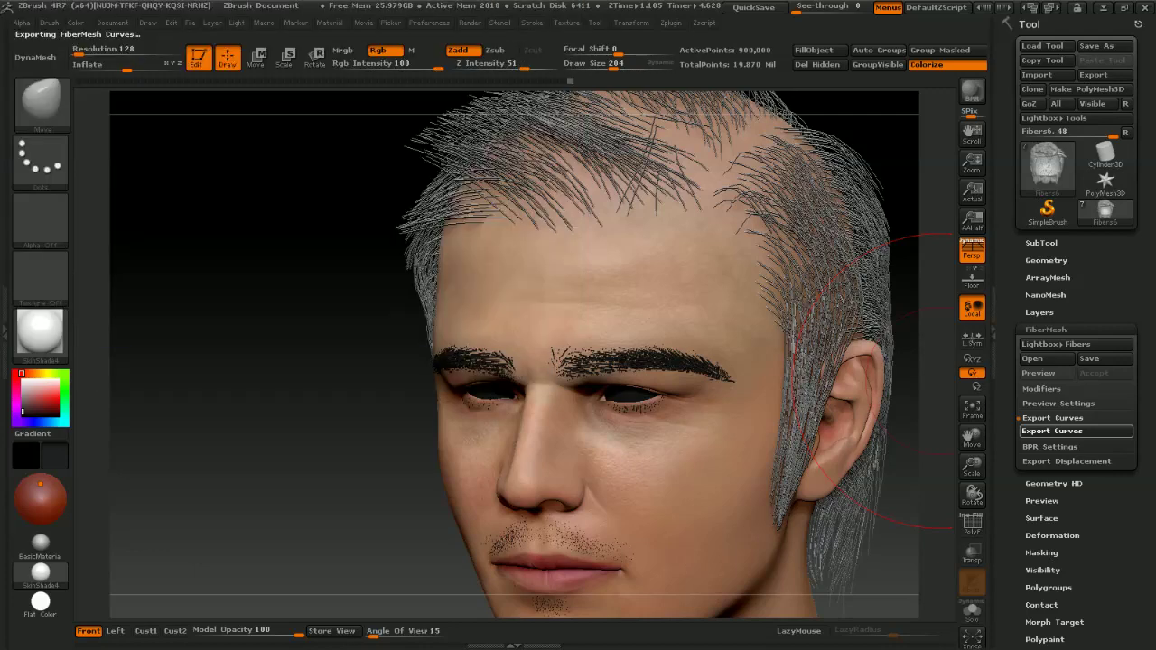
Switch to Autodesk Maya and import Hair_Curves.ma from the project's OBJ folder into the render scene
{"action": "left_click", "coordinate": [1111, 9]}
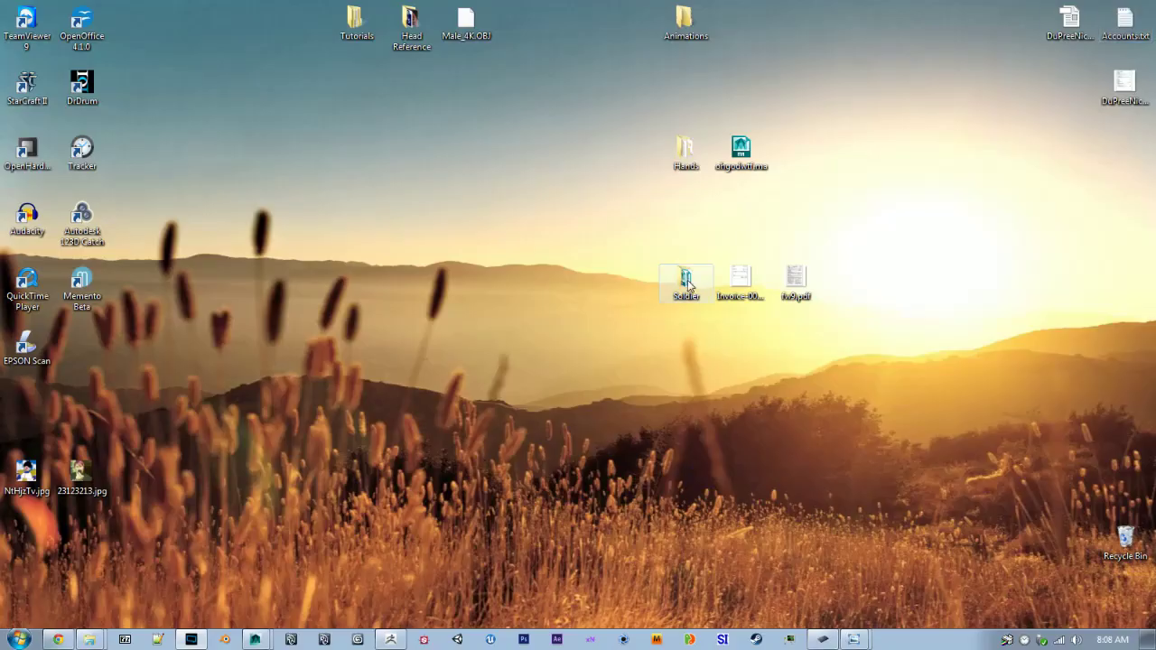
{"action": "left_click", "coordinate": [255, 639]}
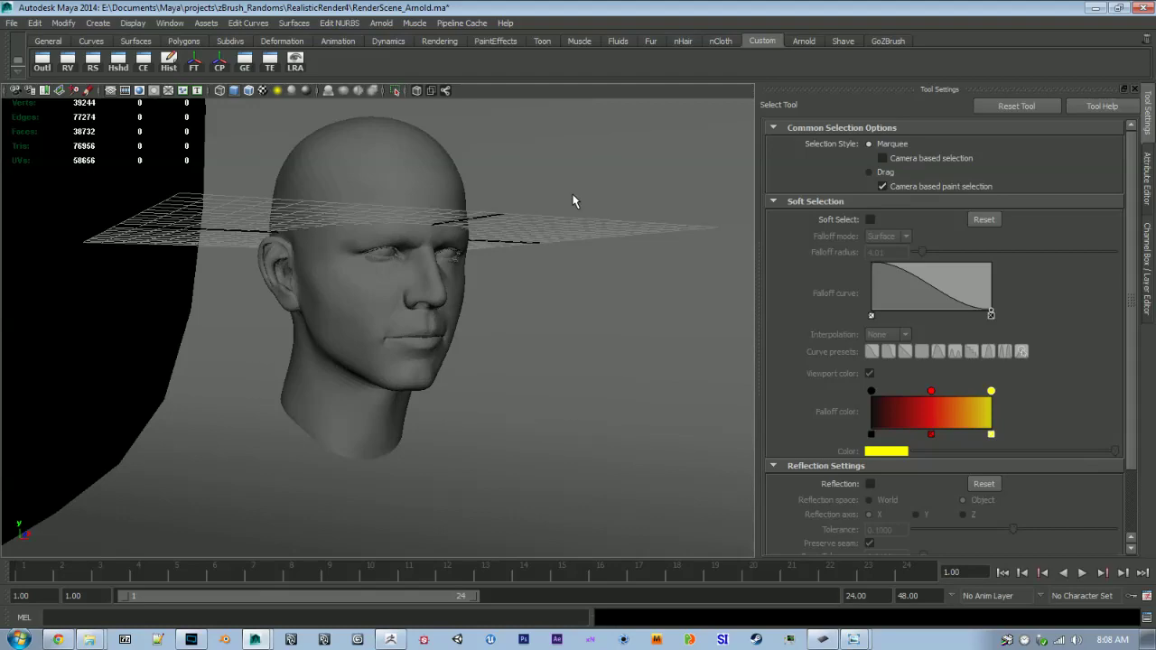
{"action": "left_click_drag", "start_coordinate": [575, 200], "coordinate": [503, 361], "text": "alt"}
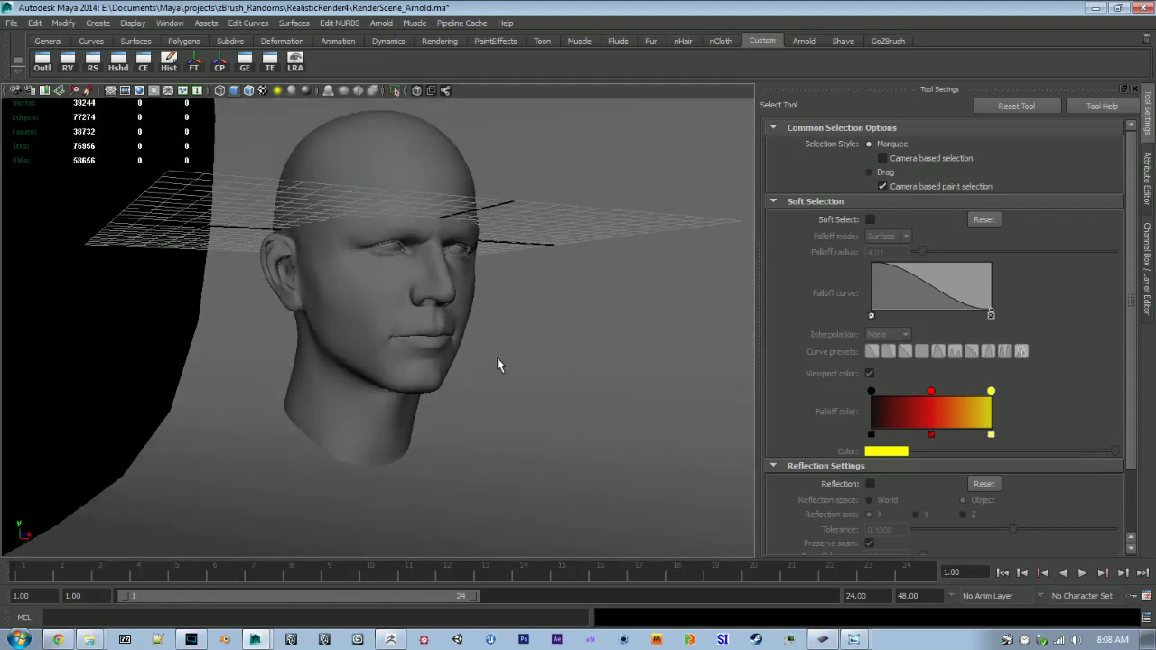
{"action": "left_click", "coordinate": [12, 25]}
{"action": "left_click", "coordinate": [59, 161]}
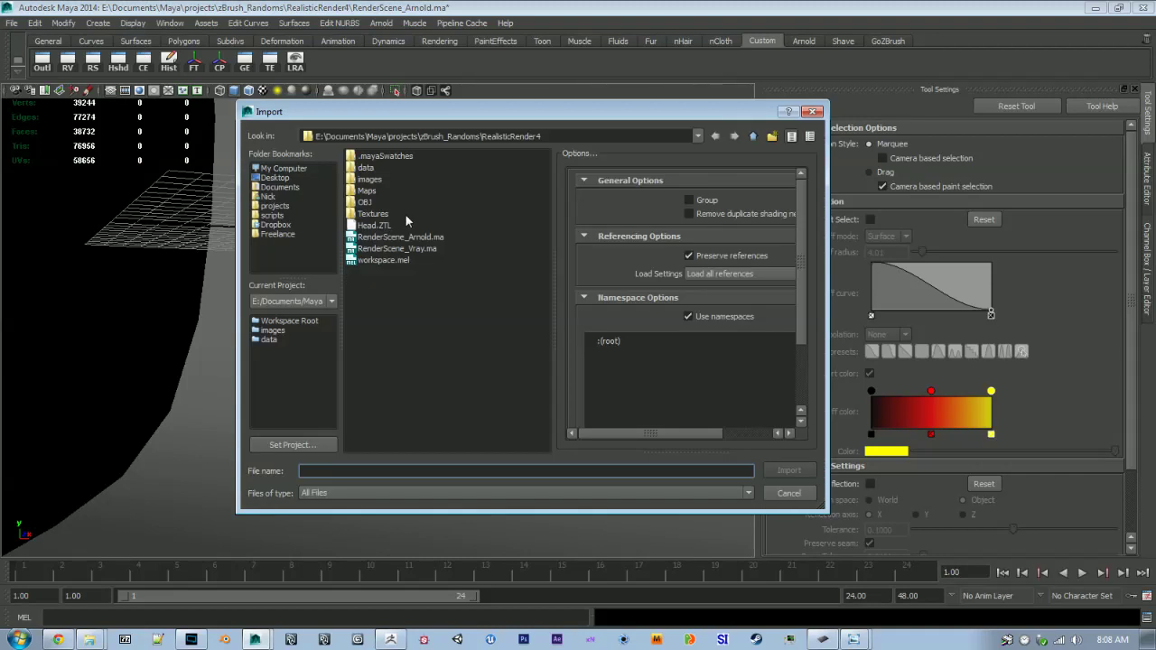
{"action": "double_click", "coordinate": [369, 203]}
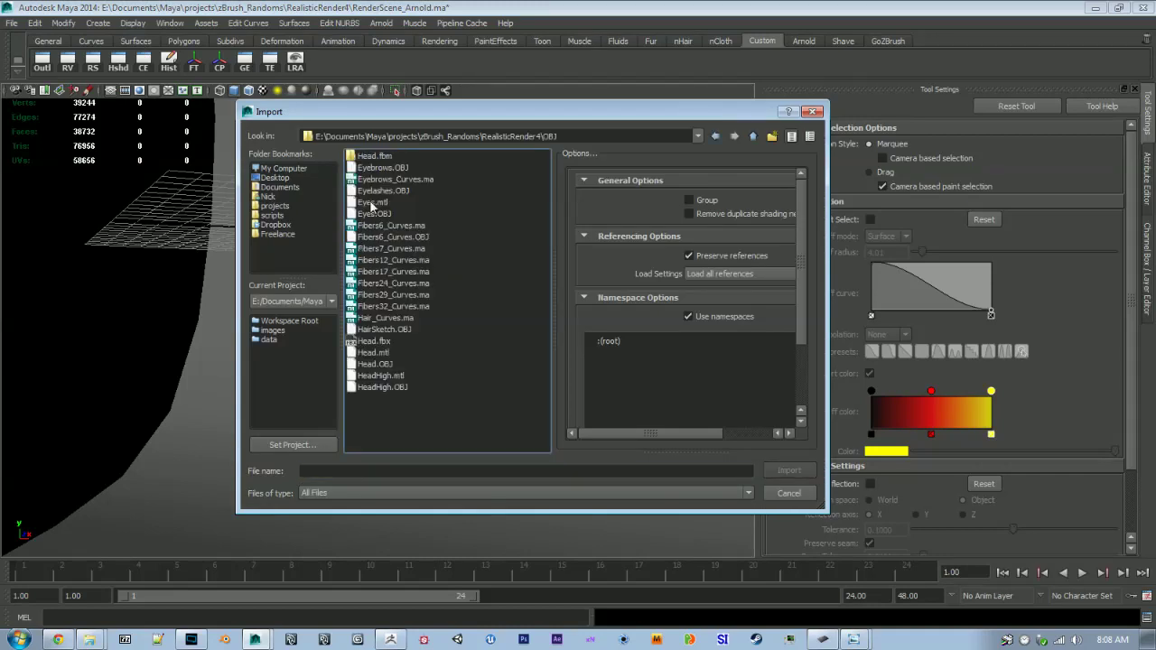
{"action": "left_click", "coordinate": [372, 319]}
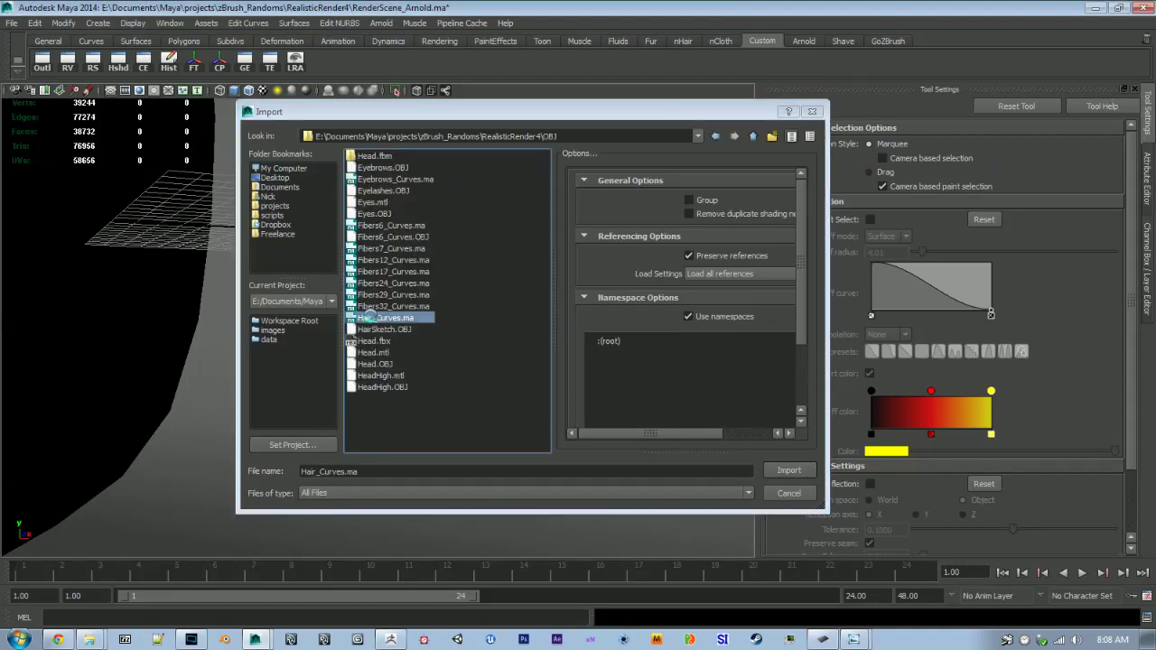
{"action": "double_click", "coordinate": [370, 319]}
Rename the imported hair curve group to Curves and reselect the whole group
{"action": "left_click_drag", "start_coordinate": [379, 295], "coordinate": [304, 402], "text": "alt"}
{"action": "right_click_drag", "start_coordinate": [304, 403], "coordinate": [388, 460], "text": "alt"}
{"action": "left_click_drag", "start_coordinate": [388, 461], "coordinate": [404, 252], "text": "alt"}
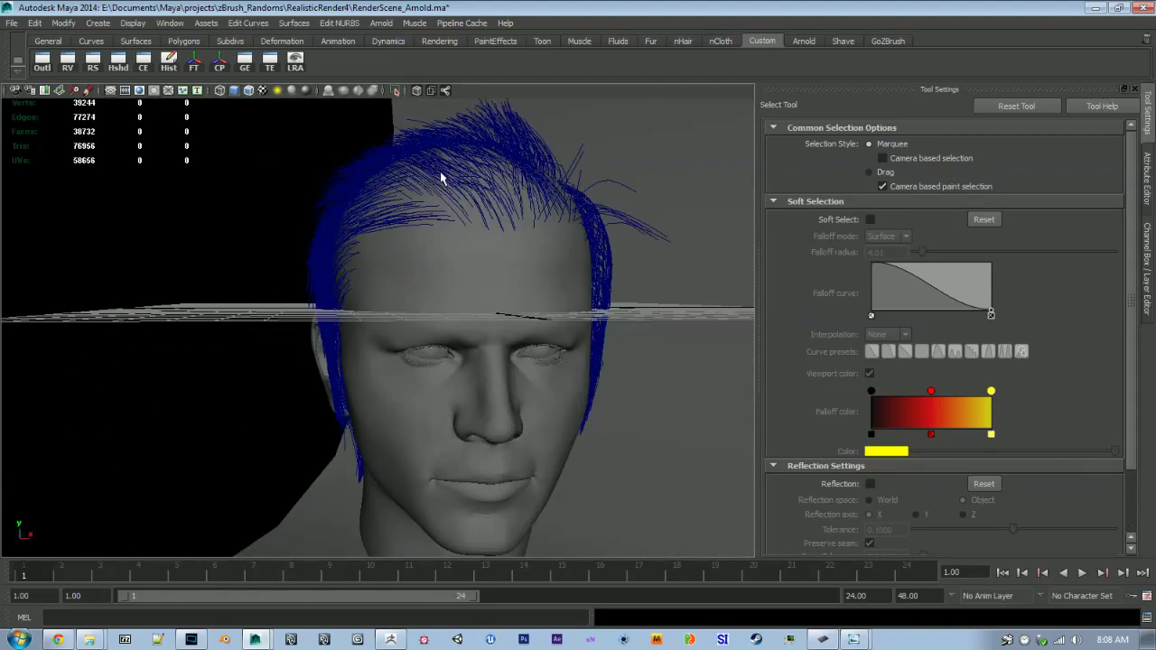
{"action": "left_click", "coordinate": [508, 146]}
{"action": "left_click", "coordinate": [612, 215]}
{"action": "left_click", "coordinate": [1148, 266]}
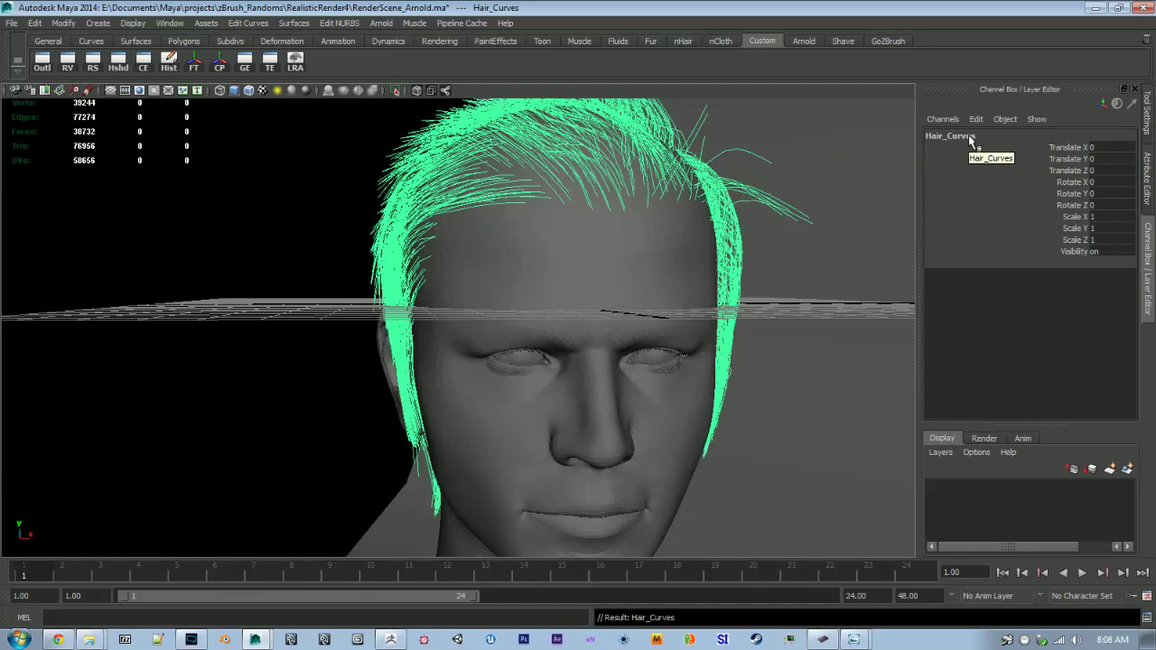
{"action": "left_click", "coordinate": [958, 135]}
{"action": "left_click_drag", "start_coordinate": [948, 136], "coordinate": [872, 145]}
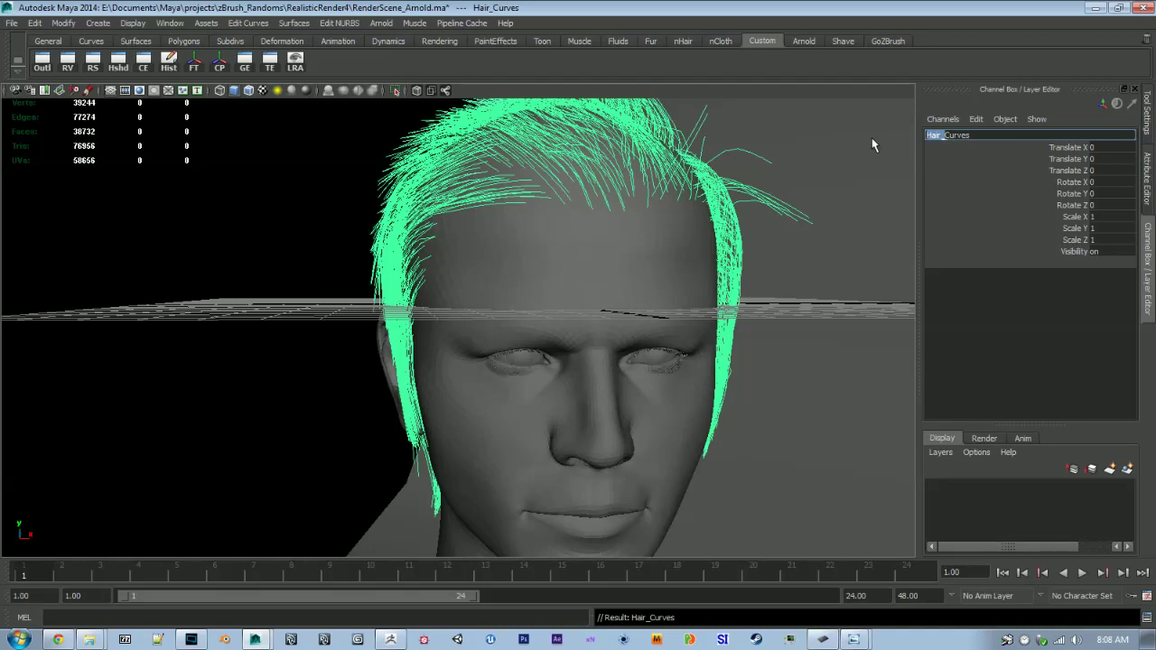
{"action": "key", "text": "BackSpace"}
{"action": "left_click", "coordinate": [286, 184]}
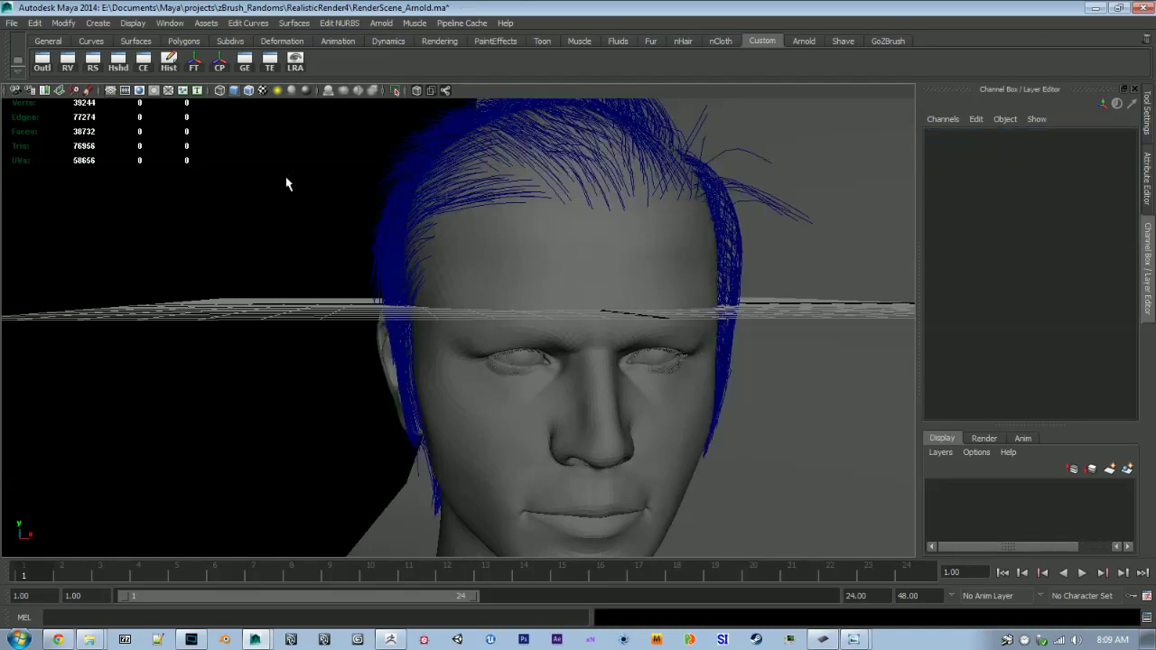
{"action": "left_click", "coordinate": [573, 152]}
{"action": "key", "text": "Up"}
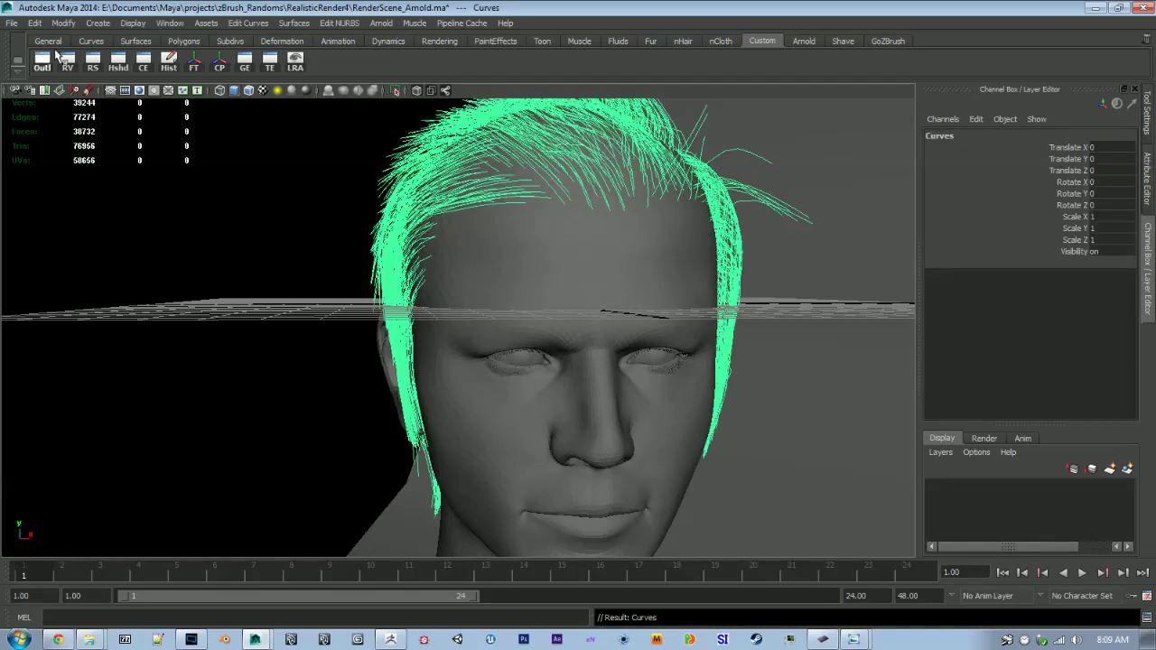
Prefix the names in the Curves group's hierarchy with Hair_
{"action": "left_click", "coordinate": [96, 23]}
{"action": "mouse_move", "coordinate": [63, 22]}
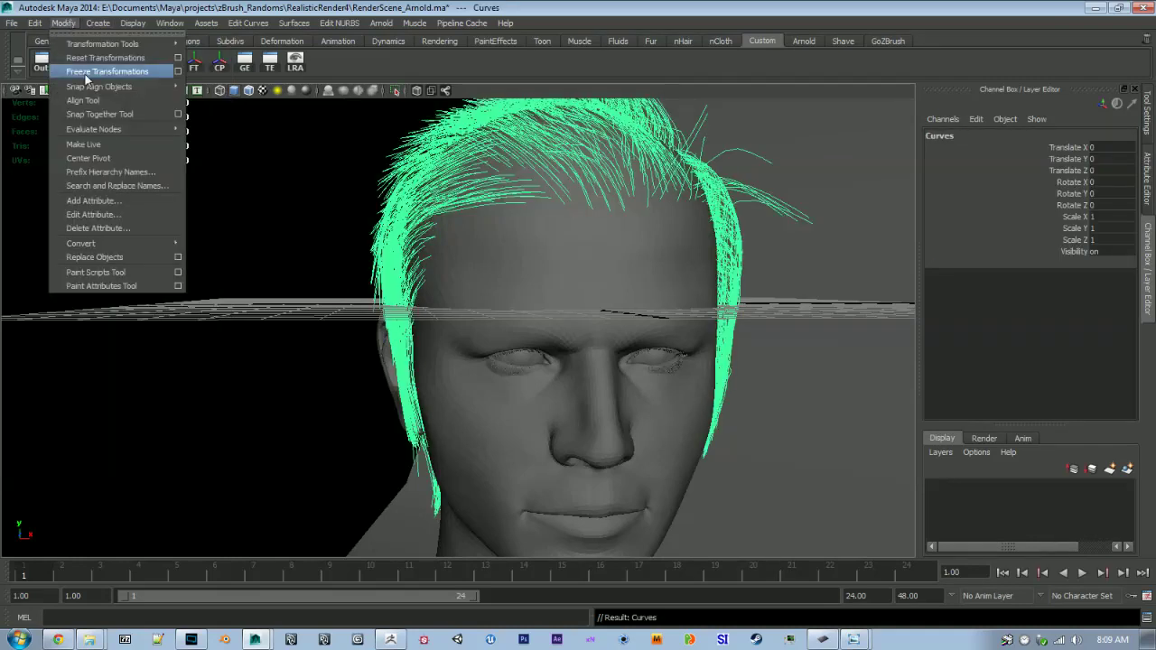
{"action": "left_click", "coordinate": [116, 170]}
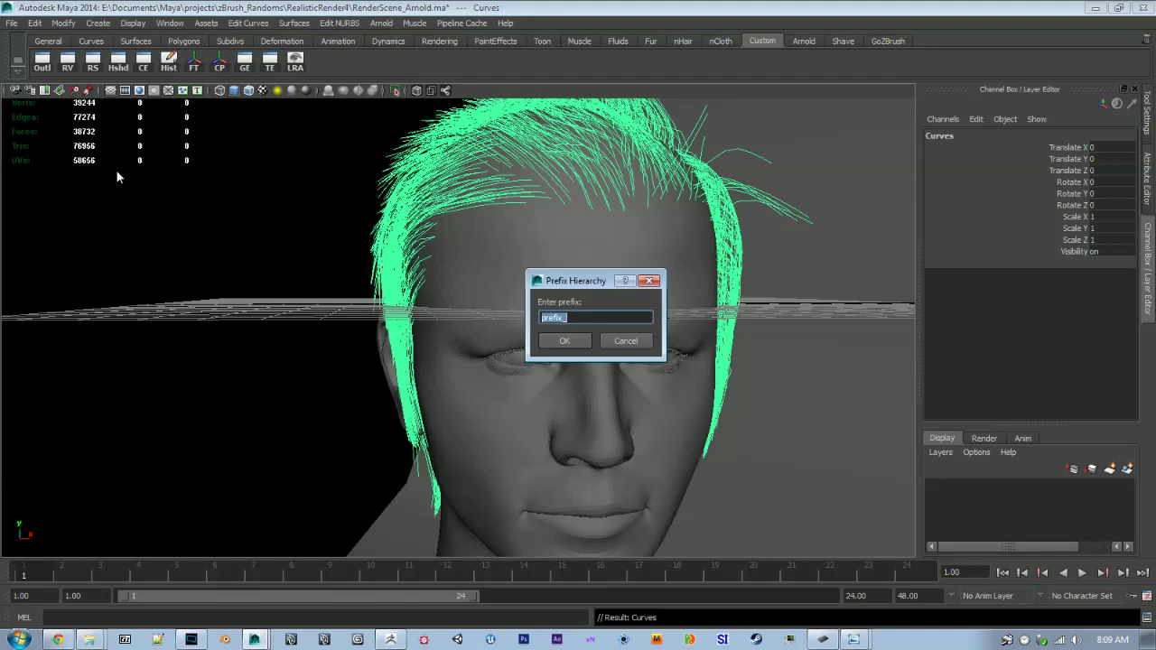
{"action": "type", "text": "Hair_"}
{"action": "left_click", "coordinate": [567, 341]}
Select a single hair curve on the forehead to check its name and examine the curves around the head
{"action": "left_click", "coordinate": [459, 185]}
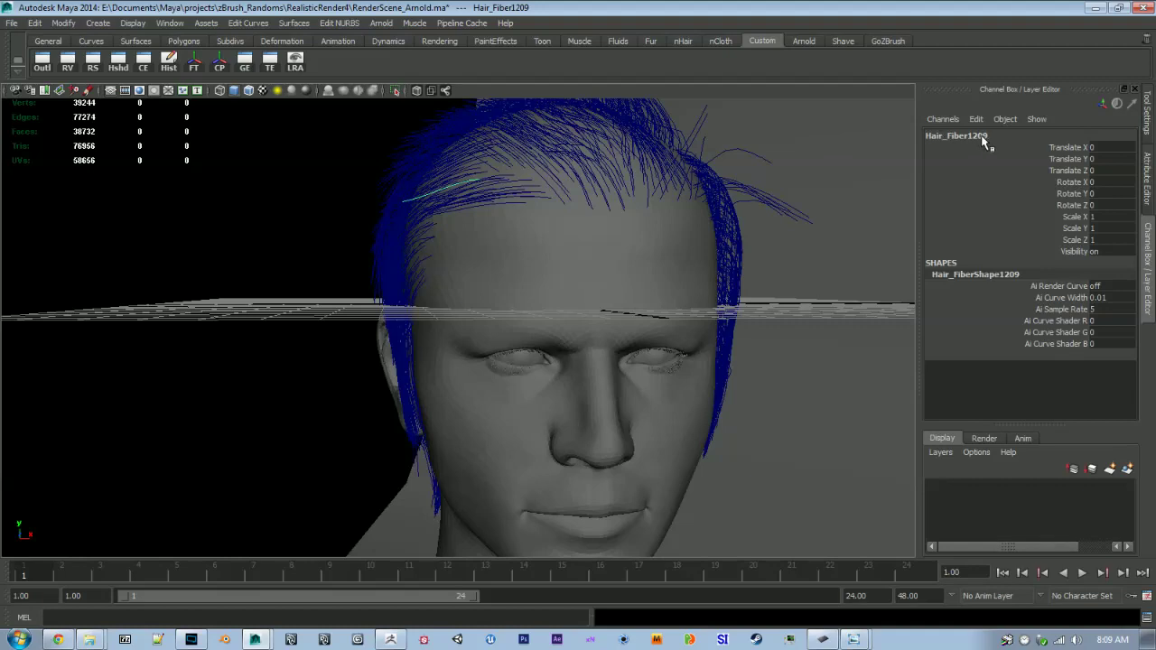
{"action": "left_click_drag", "start_coordinate": [578, 178], "coordinate": [438, 277], "text": "alt"}
{"action": "middle_click_drag", "start_coordinate": [439, 277], "coordinate": [428, 267], "text": "alt"}
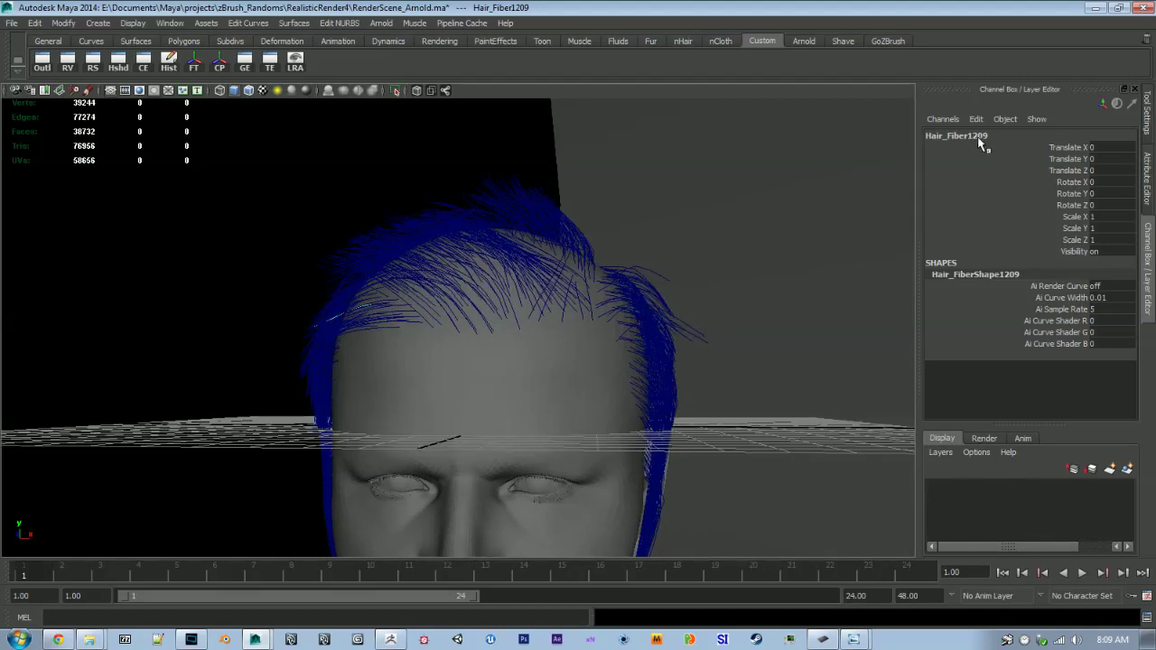
{"action": "left_click_drag", "start_coordinate": [647, 330], "coordinate": [942, 181], "text": "alt"}
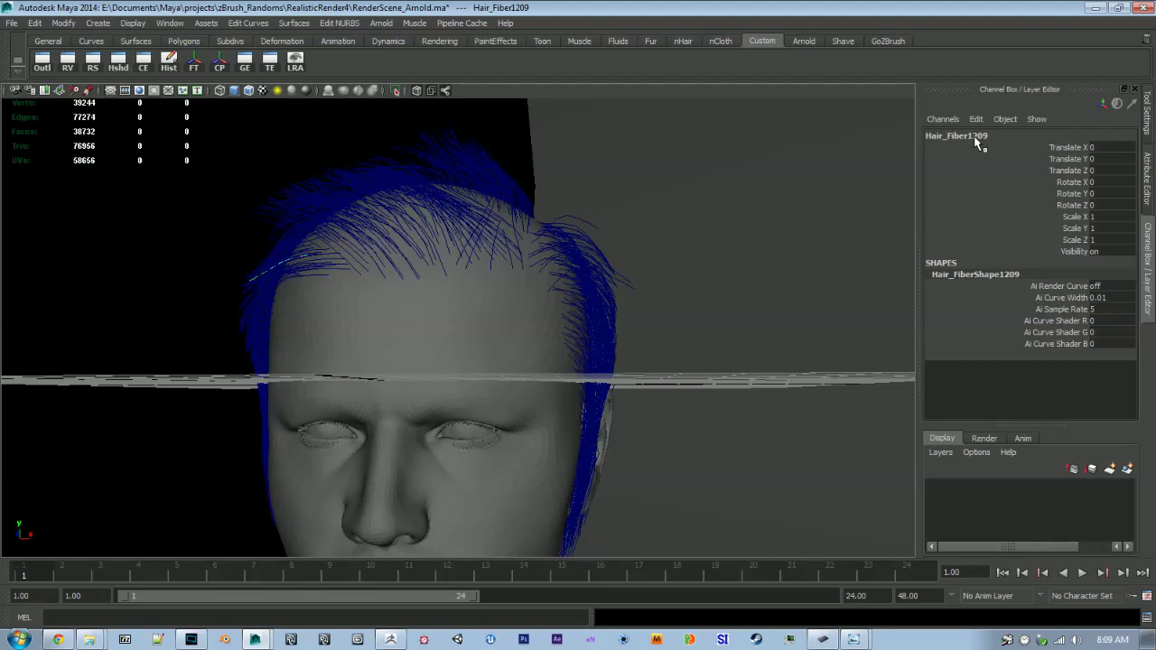
{"action": "left_click_drag", "start_coordinate": [630, 249], "coordinate": [642, 399], "text": "alt"}
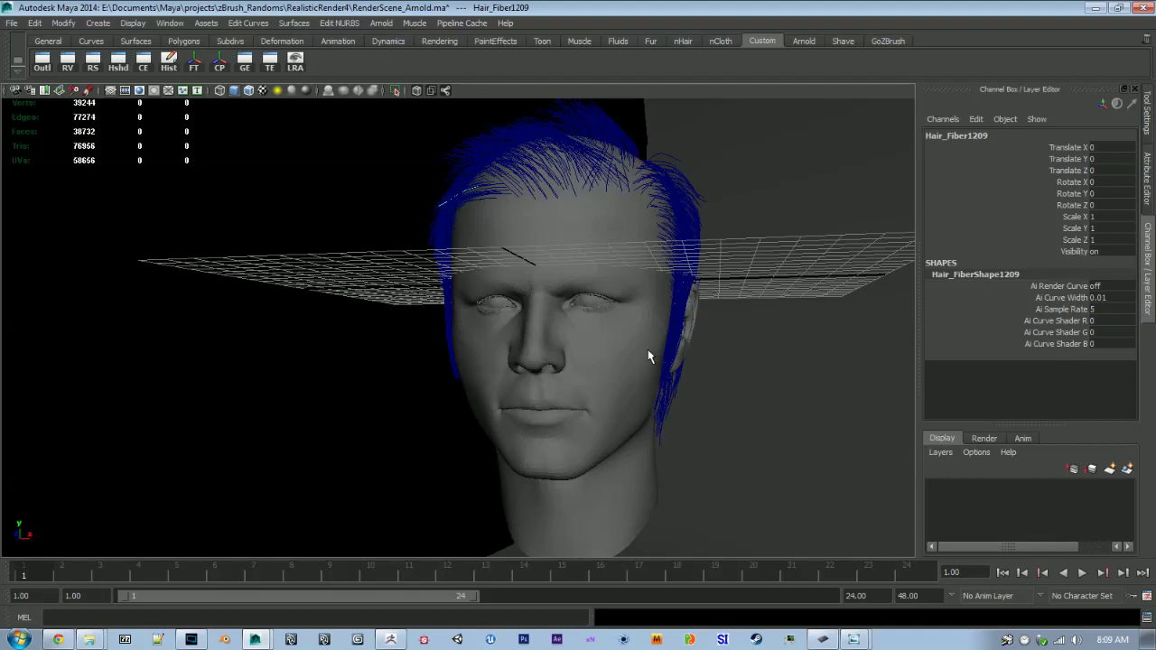
{"action": "left_click_drag", "start_coordinate": [688, 334], "coordinate": [609, 318], "text": "alt"}
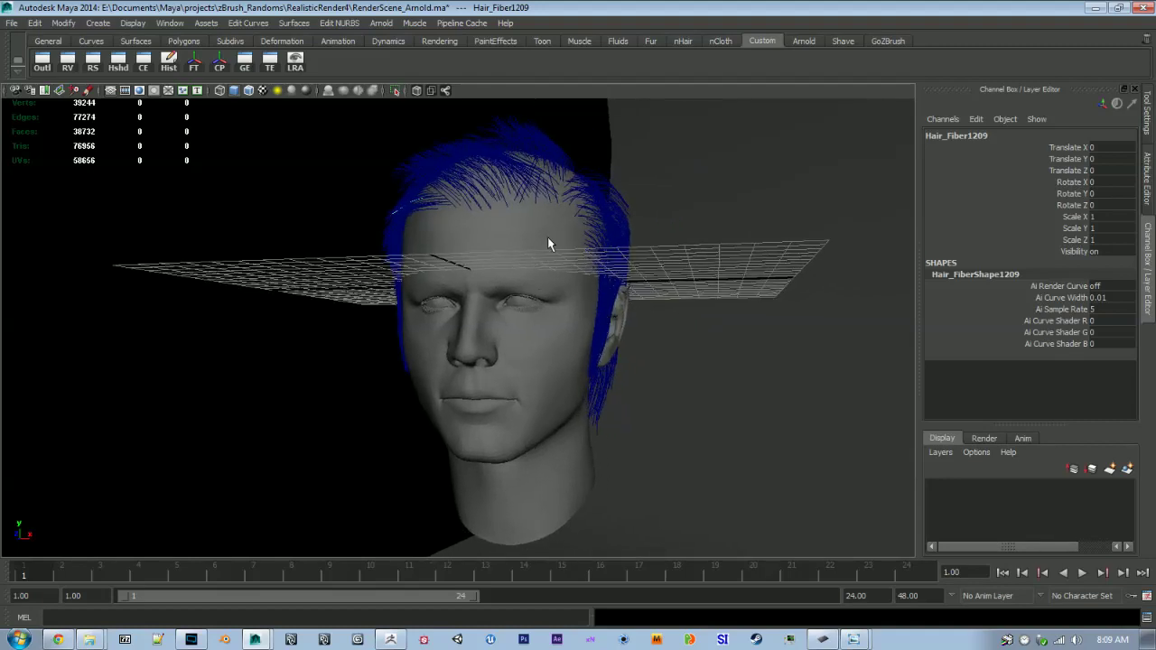
{"action": "left_click_drag", "start_coordinate": [584, 238], "coordinate": [640, 316], "text": "alt"}
{"action": "left_click_drag", "start_coordinate": [558, 390], "coordinate": [587, 403], "text": "alt"}
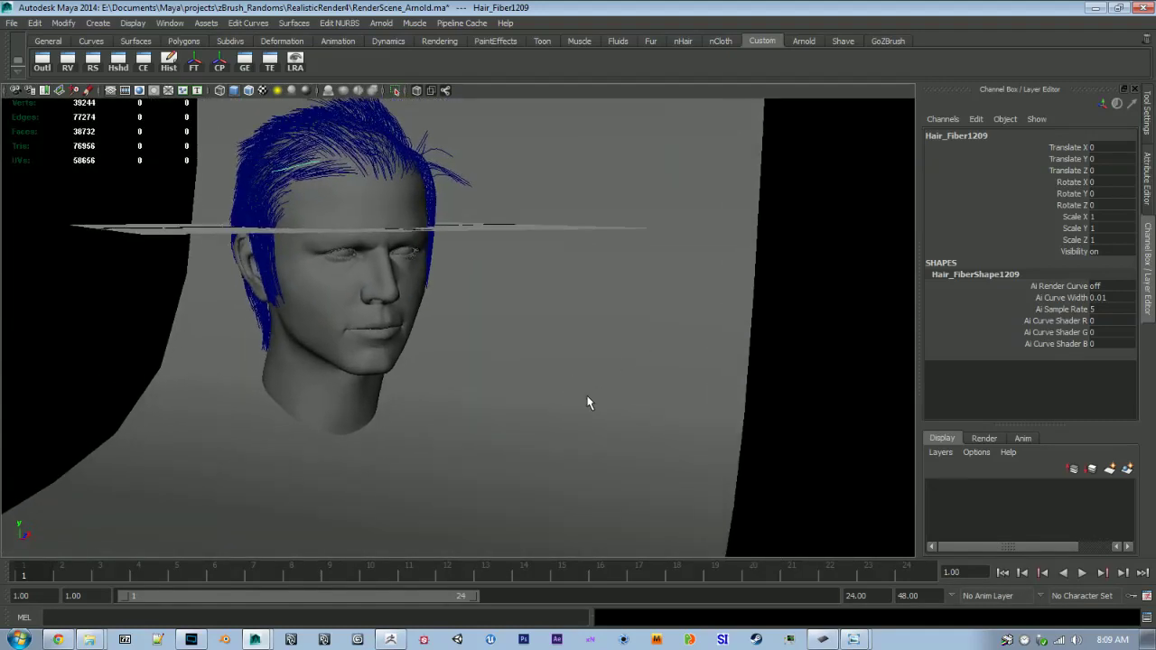
Create a polygon cube with the polyCube command and move it about 8.42 units along X, beside the head
{"action": "left_click", "coordinate": [486, 620]}
{"action": "type", "text": "po"}
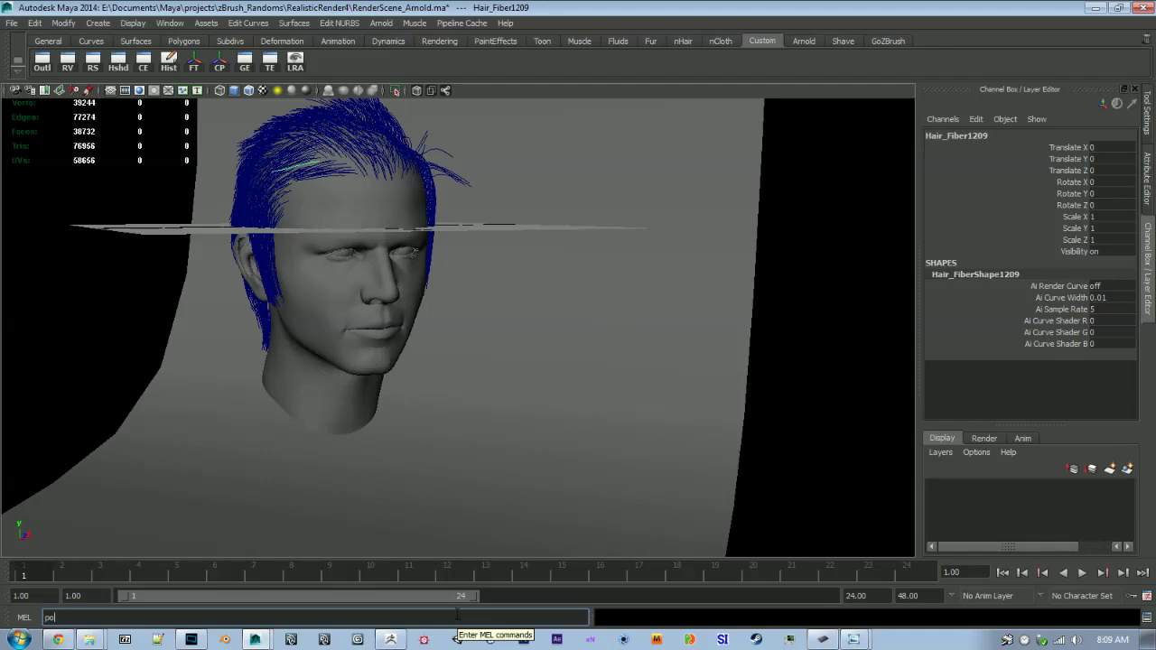
{"action": "type", "text": "lyCube"}
{"action": "key", "text": "Return"}
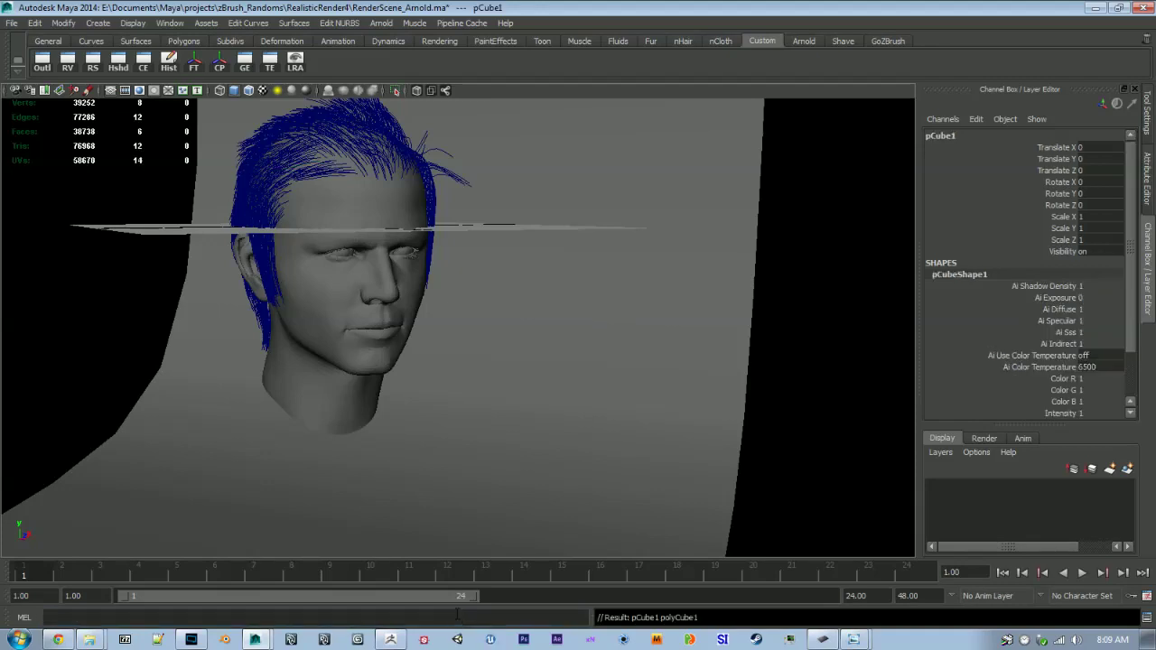
{"action": "left_click_drag", "start_coordinate": [443, 424], "coordinate": [394, 433], "text": "alt"}
{"action": "key", "text": "w"}
{"action": "left_click_drag", "start_coordinate": [363, 232], "coordinate": [503, 246]}
Open the nHair Create Hair options for the cube and choose to place the hairs into a new hair system
{"action": "middle_click_drag", "start_coordinate": [503, 246], "coordinate": [521, 310], "text": "alt"}
{"action": "right_click_drag", "start_coordinate": [521, 310], "coordinate": [653, 449], "text": "alt"}
{"action": "middle_click_drag", "start_coordinate": [527, 332], "coordinate": [552, 359], "text": "alt"}
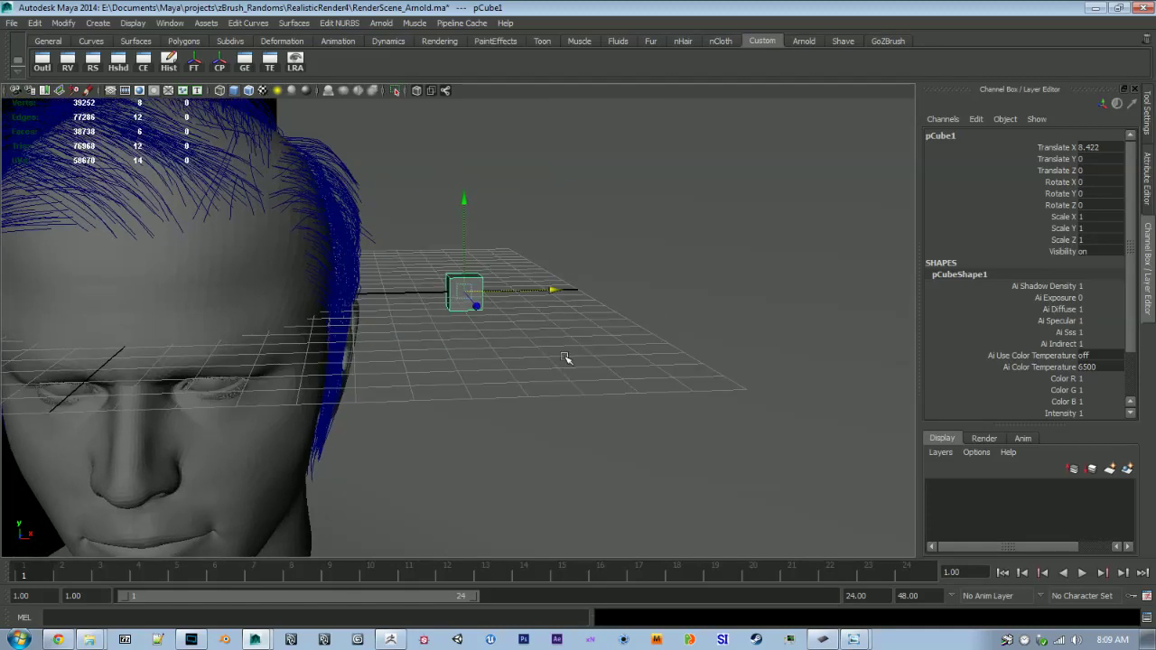
{"action": "key", "text": "F5"}
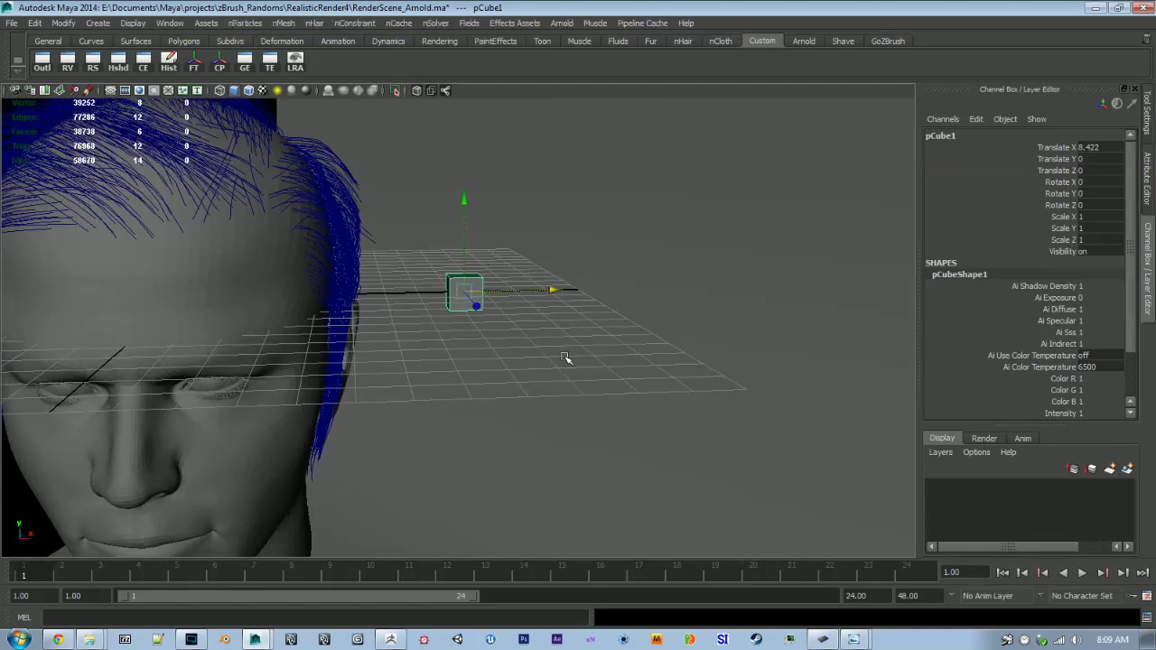
{"action": "left_click", "coordinate": [318, 23]}
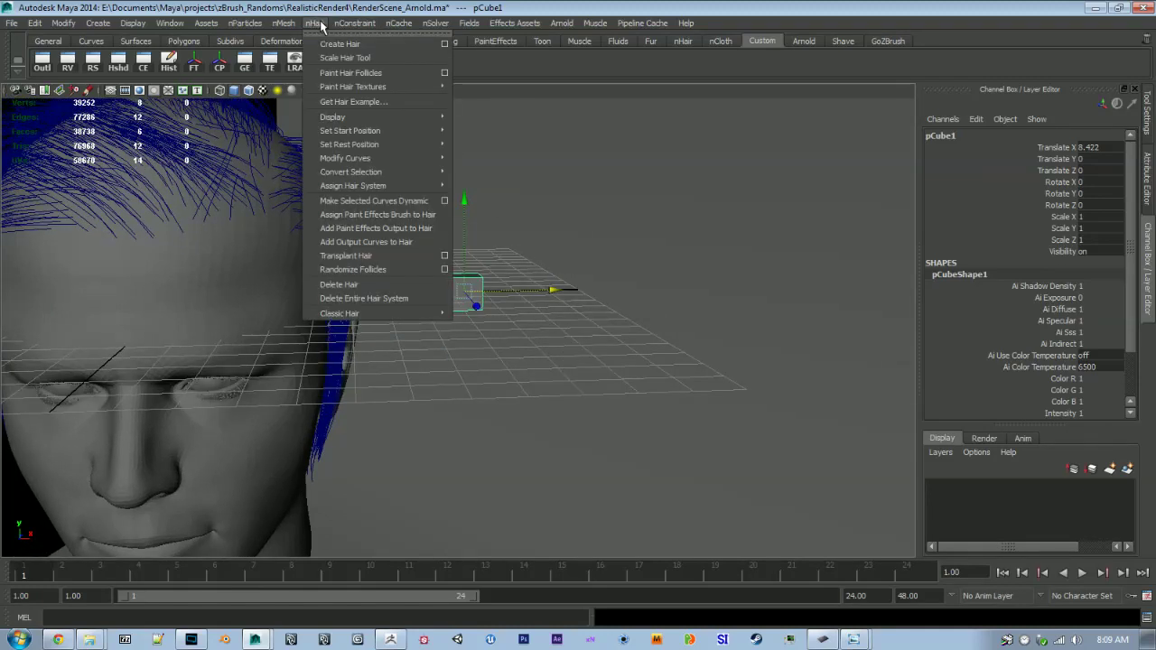
{"action": "left_click", "coordinate": [445, 45]}
{"action": "left_click_drag", "start_coordinate": [606, 225], "coordinate": [914, 163]}
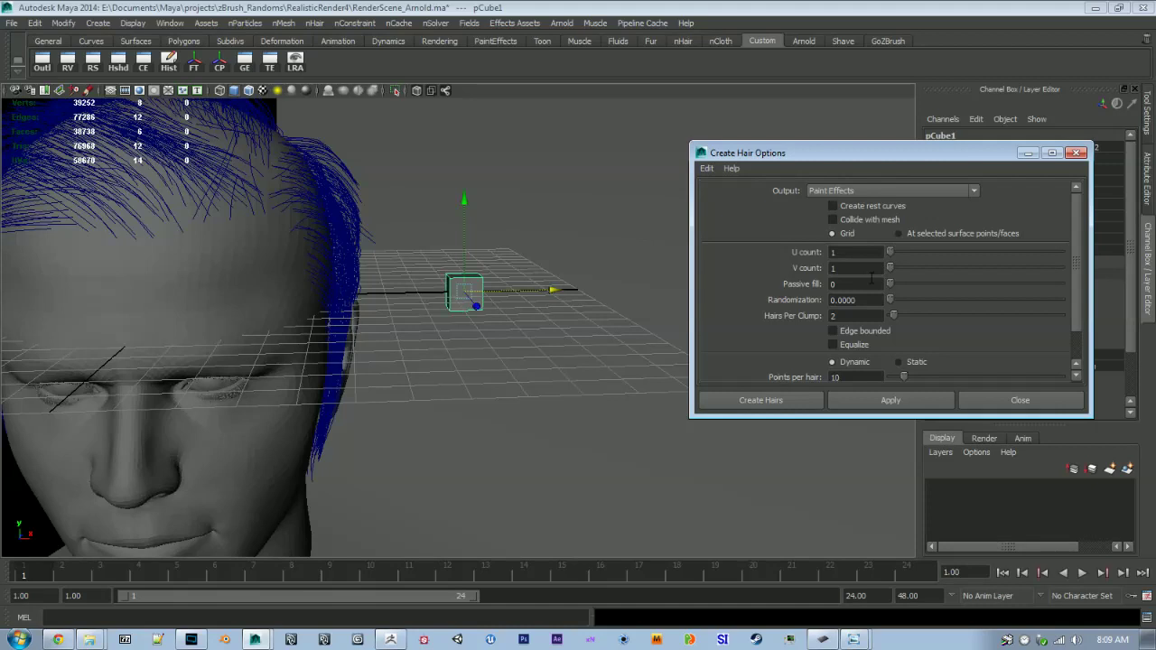
{"action": "scroll", "coordinate": [779, 303], "scroll_direction": "down", "scroll_amount": 2}
{"action": "left_click", "coordinate": [840, 372]}
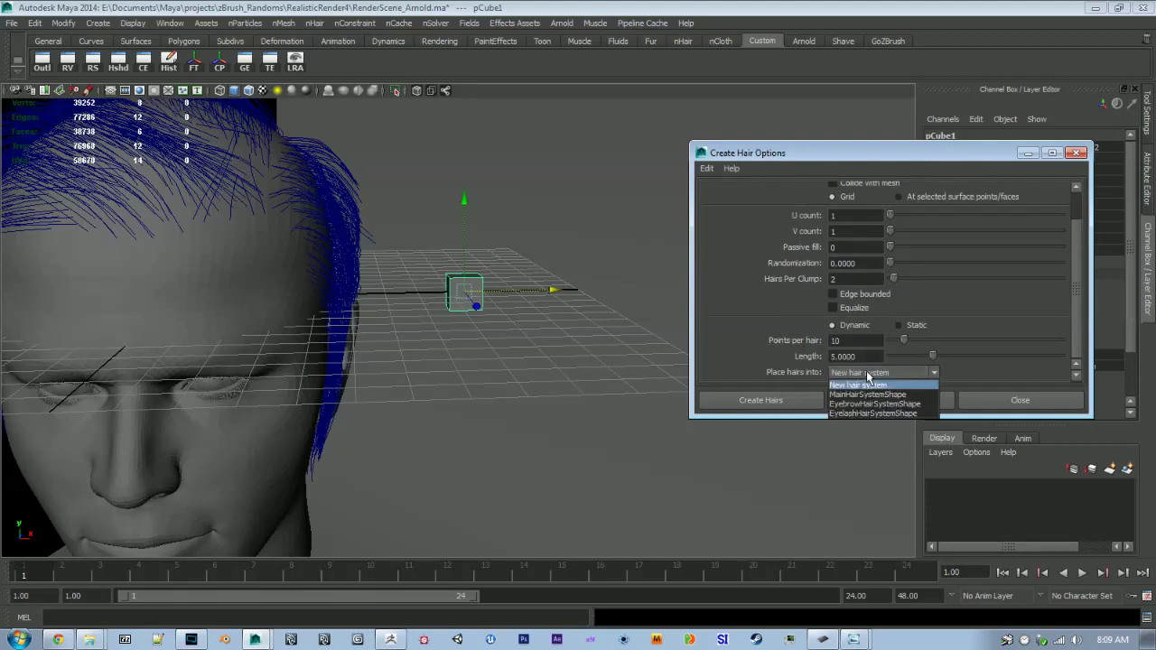
{"action": "left_click", "coordinate": [857, 385]}
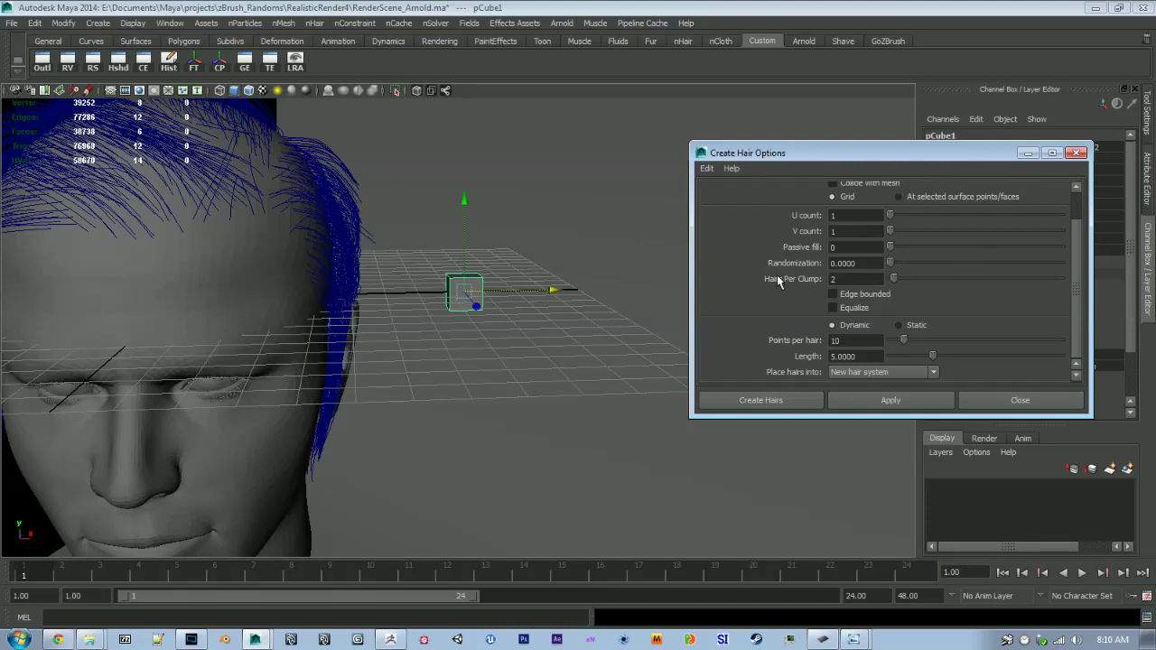
Create the hair on the cube with Paint Effects output and U and V counts of 1, and close the options
{"action": "scroll", "coordinate": [894, 235], "scroll_direction": "up", "scroll_amount": 2}
{"action": "left_click", "coordinate": [887, 200]}
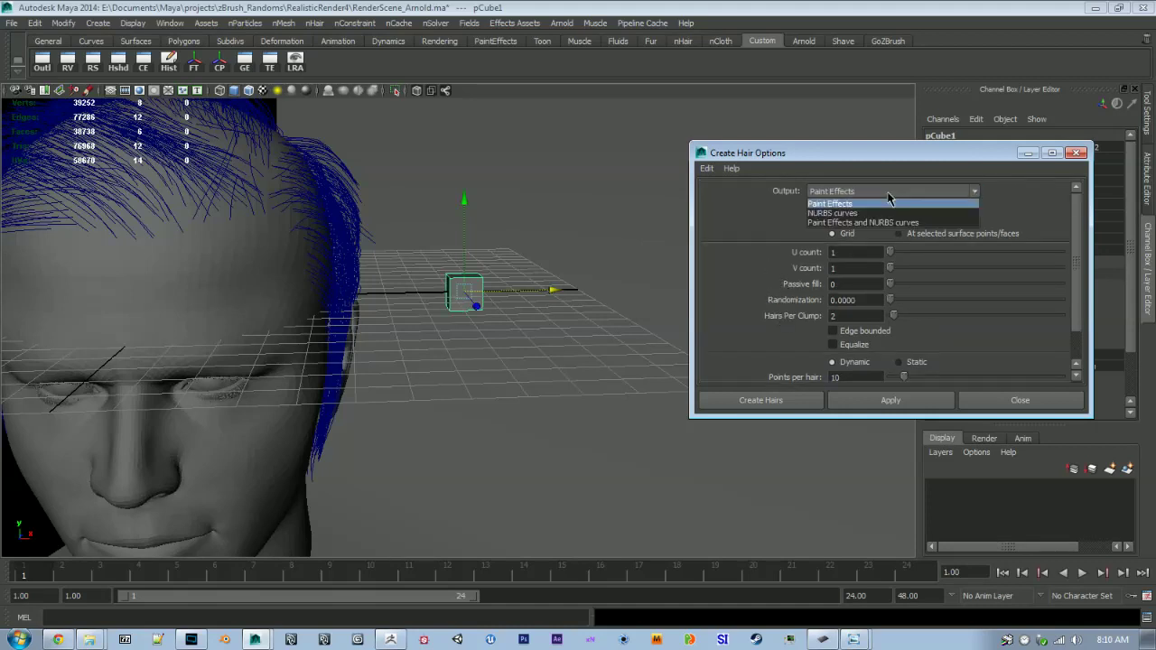
{"action": "left_click", "coordinate": [887, 192]}
{"action": "scroll", "coordinate": [818, 267], "scroll_direction": "down", "scroll_amount": 1}
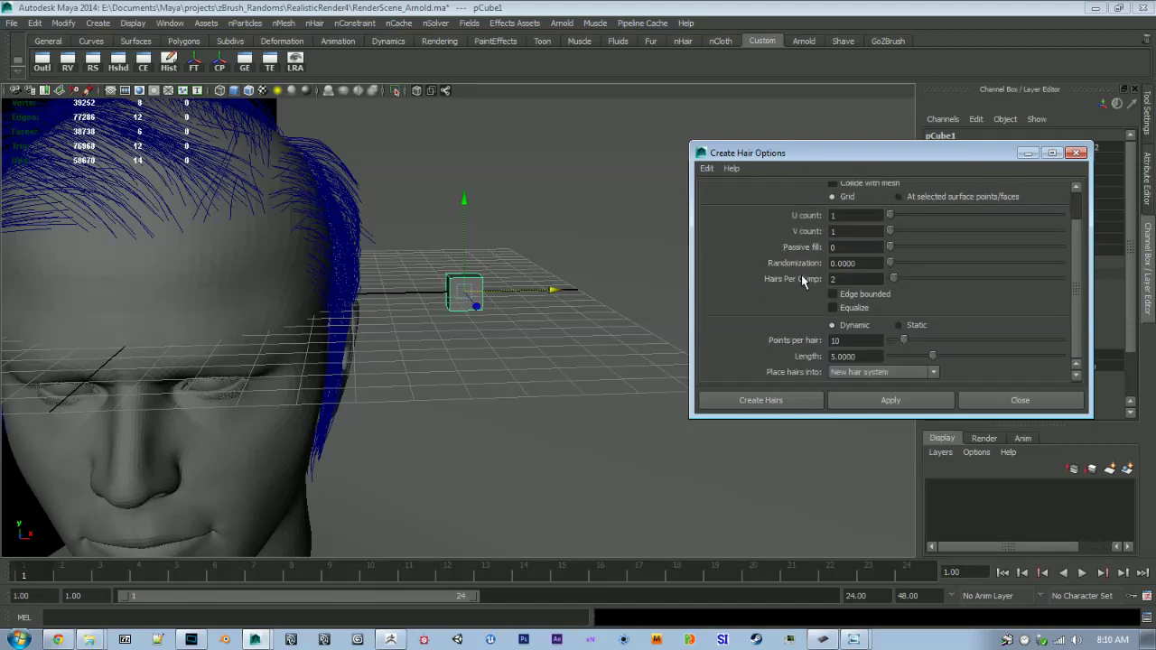
{"action": "left_click", "coordinate": [859, 372]}
{"action": "left_click", "coordinate": [859, 386]}
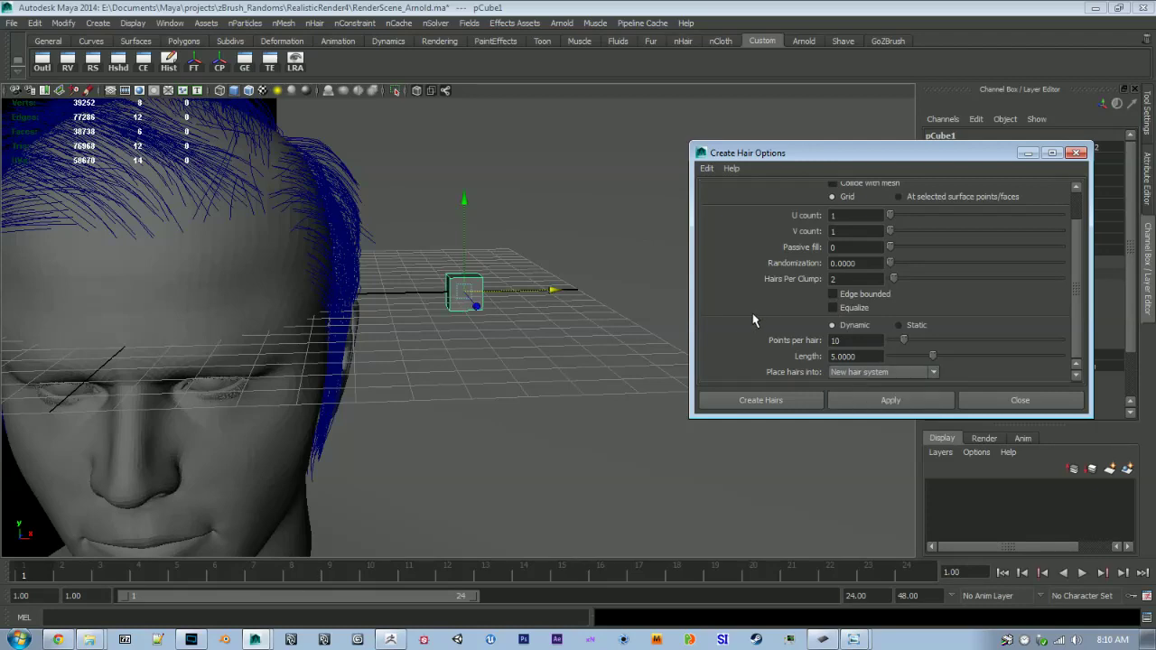
{"action": "left_click", "coordinate": [885, 403]}
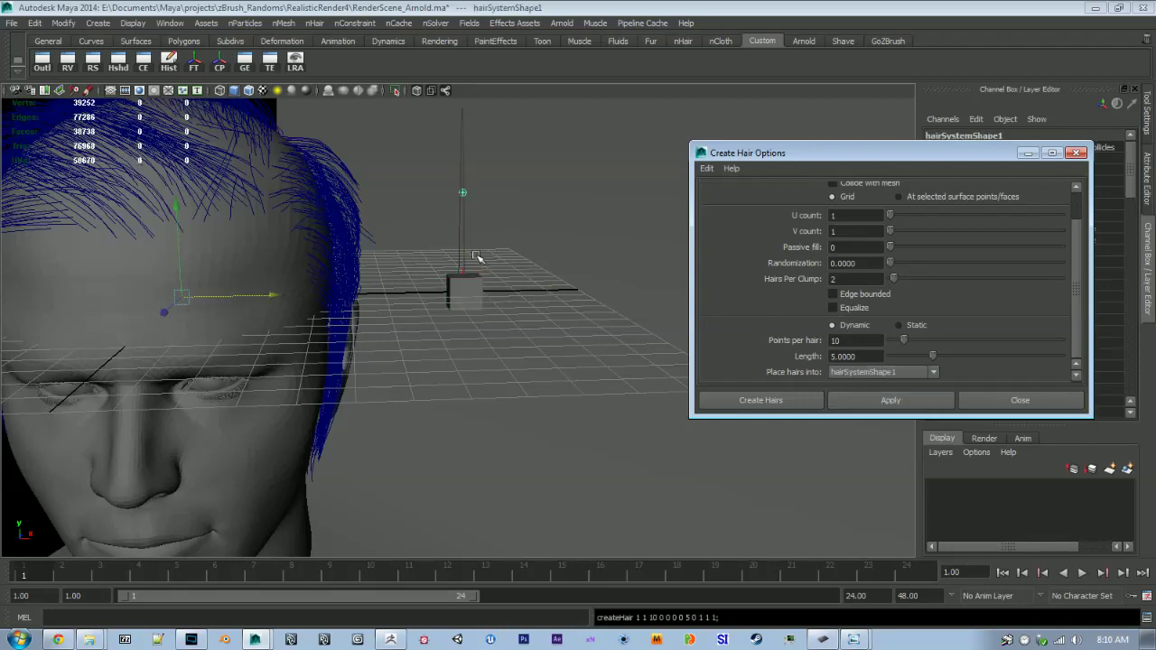
{"action": "scroll", "coordinate": [477, 258], "scroll_direction": "up", "scroll_amount": 3}
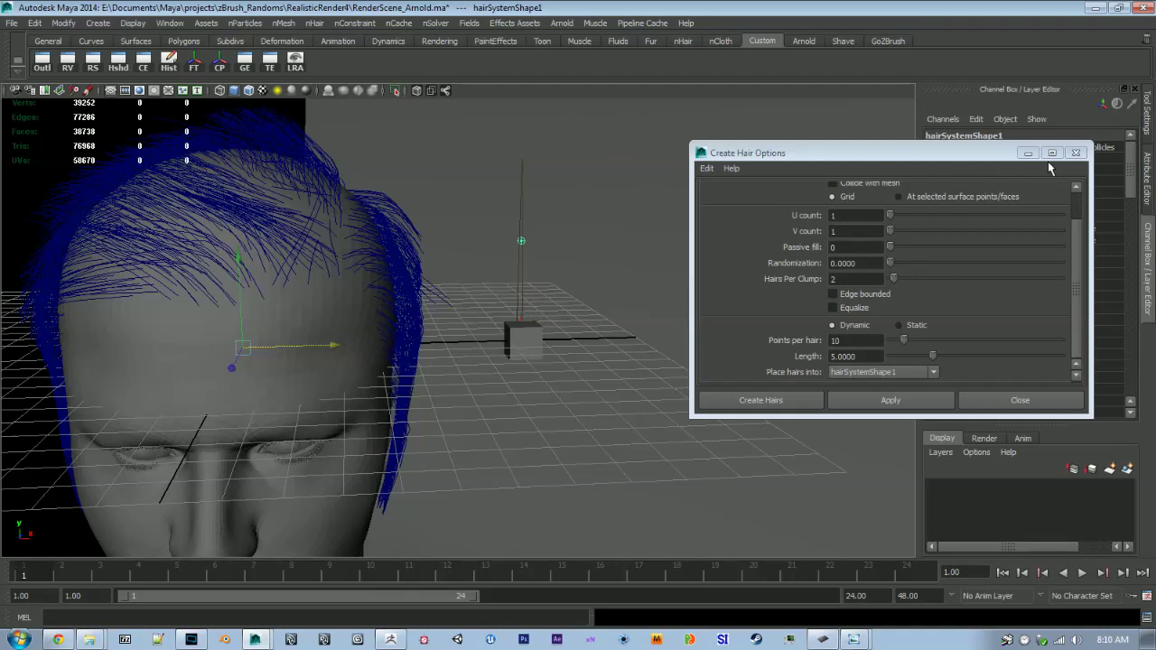
{"action": "left_click", "coordinate": [1075, 153]}
Delete the helper cube beside the head
{"action": "left_click_drag", "start_coordinate": [535, 349], "coordinate": [585, 340], "text": "alt"}
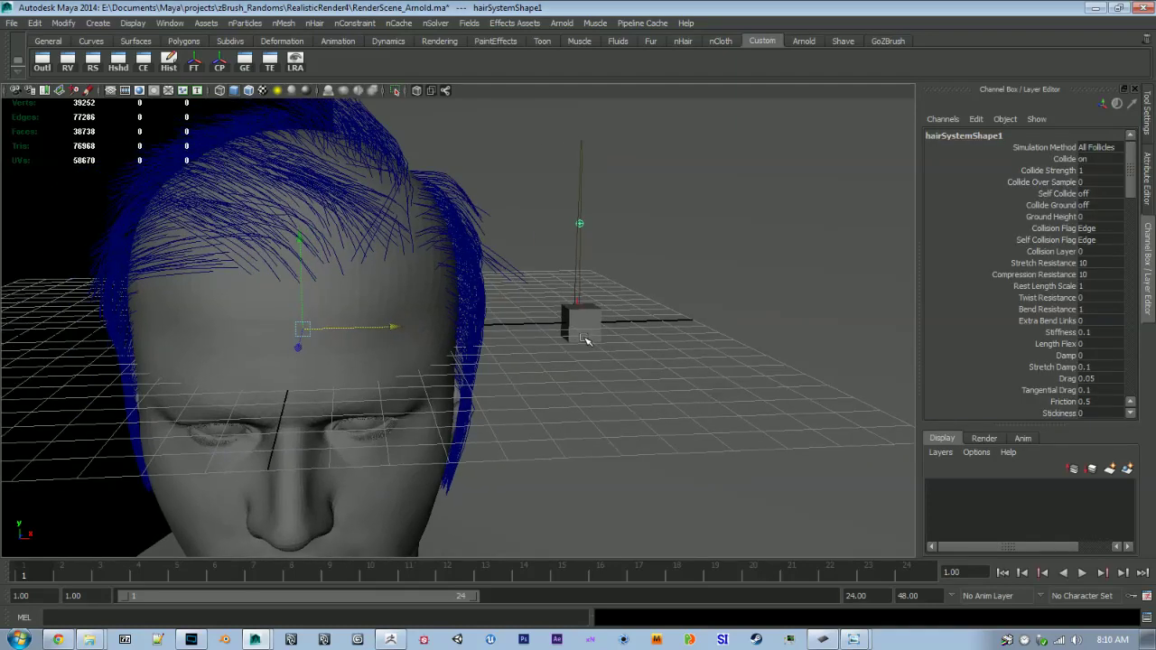
{"action": "left_click", "coordinate": [599, 329]}
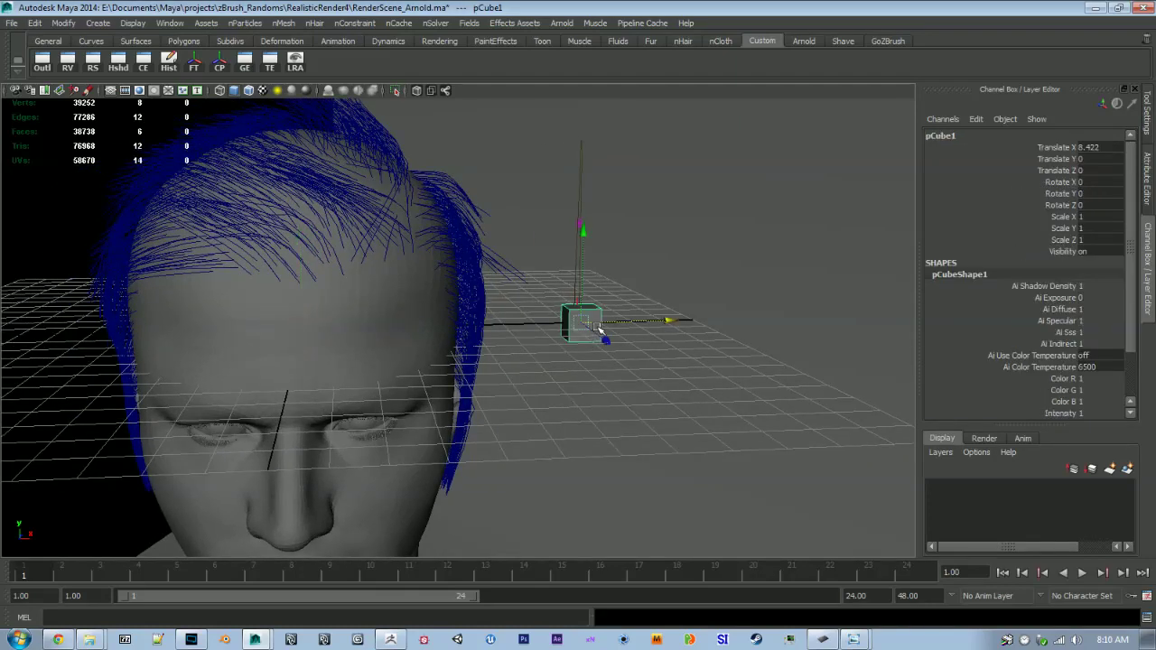
{"action": "key", "text": "Delete"}
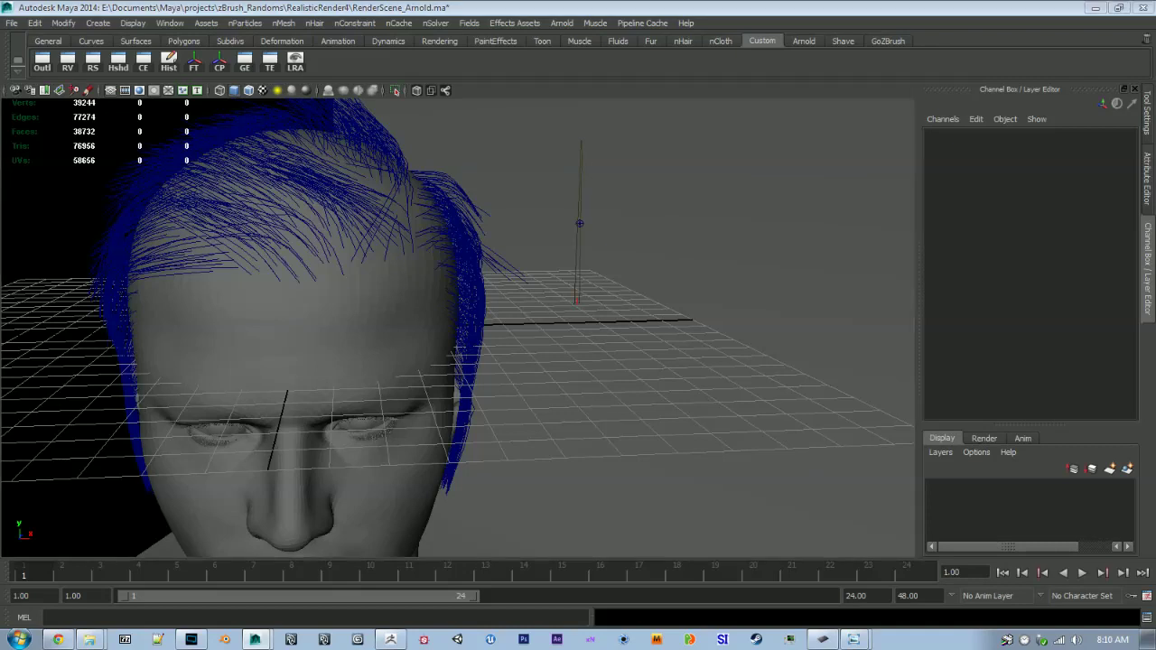
Bring up the Outliner and delete the hairSystem1Follicles group
{"action": "left_click_drag", "start_coordinate": [0, 296], "coordinate": [756, 155]}
{"action": "scroll", "coordinate": [810, 312], "scroll_direction": "down", "scroll_amount": 2}
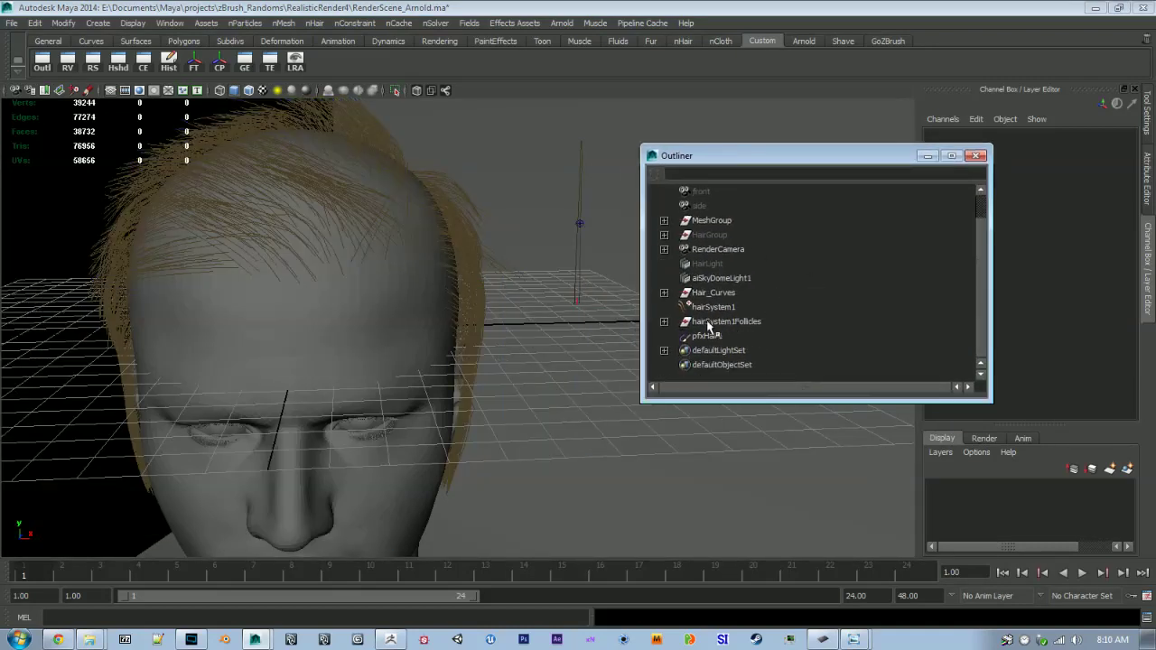
{"action": "left_click", "coordinate": [664, 321]}
{"action": "left_click", "coordinate": [732, 323]}
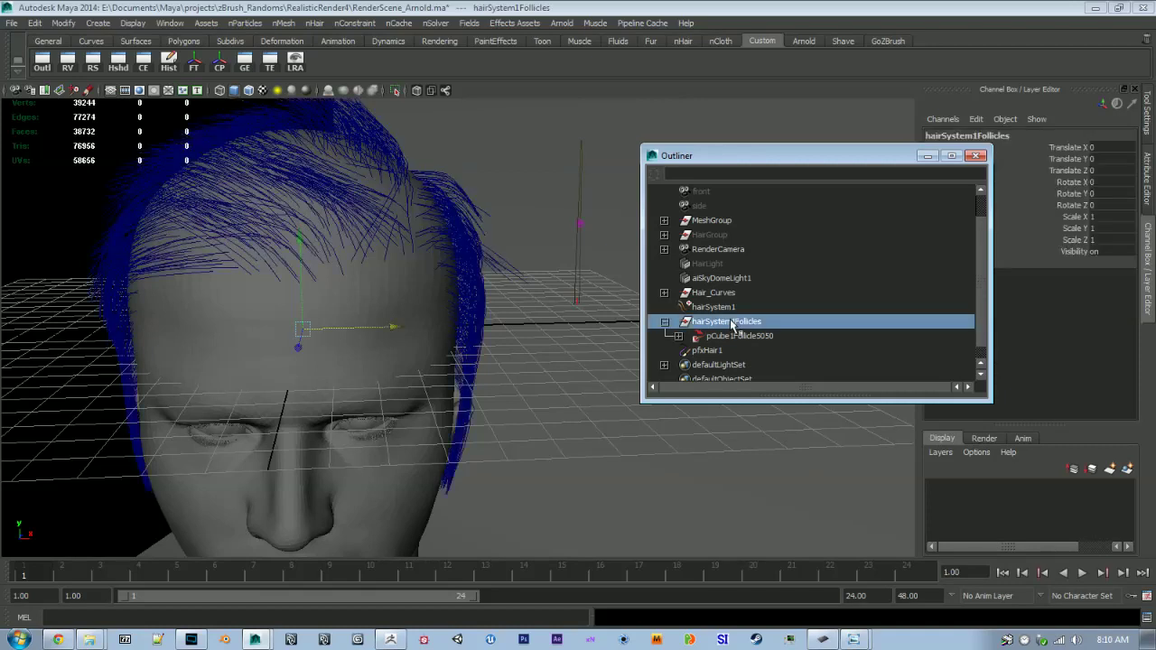
{"action": "key", "text": "Delete"}
Check the remaining hairSystem1 and pfxHair1 nodes by selecting each in turn
{"action": "left_click", "coordinate": [729, 335]}
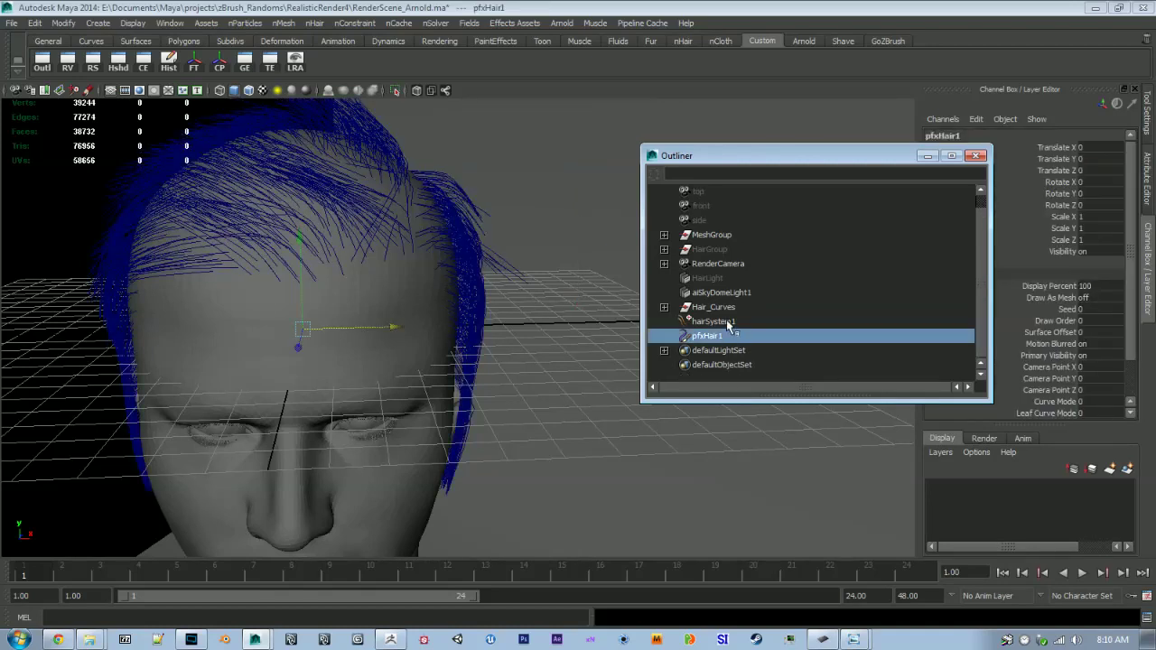
{"action": "left_click", "coordinate": [730, 322]}
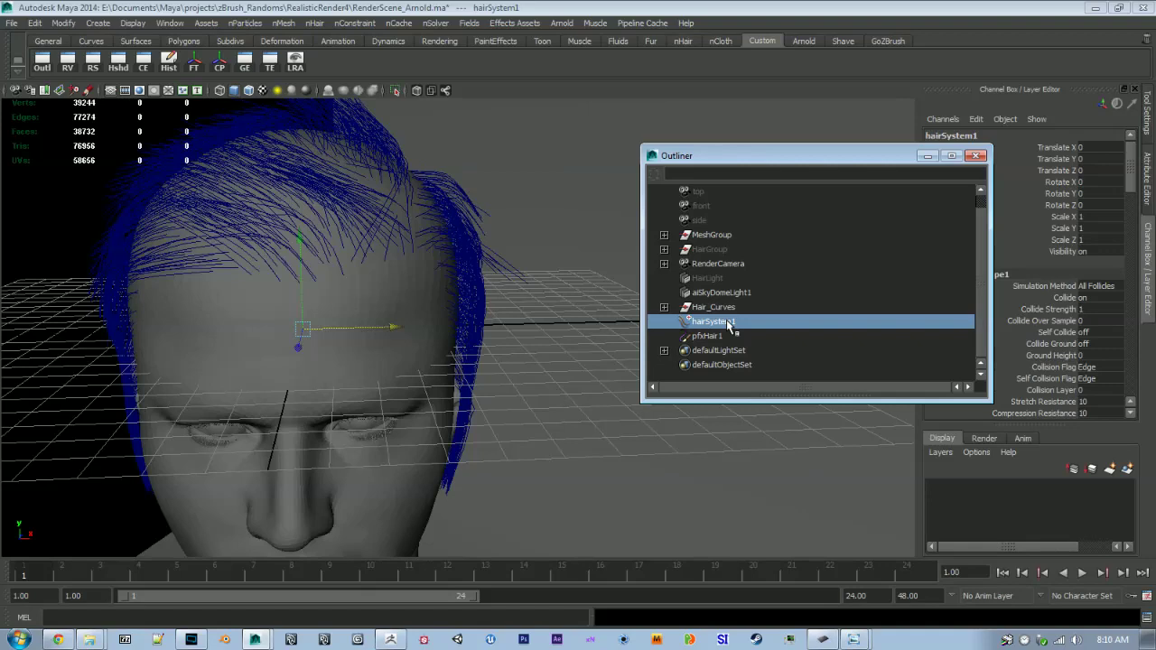
{"action": "left_click", "coordinate": [723, 336]}
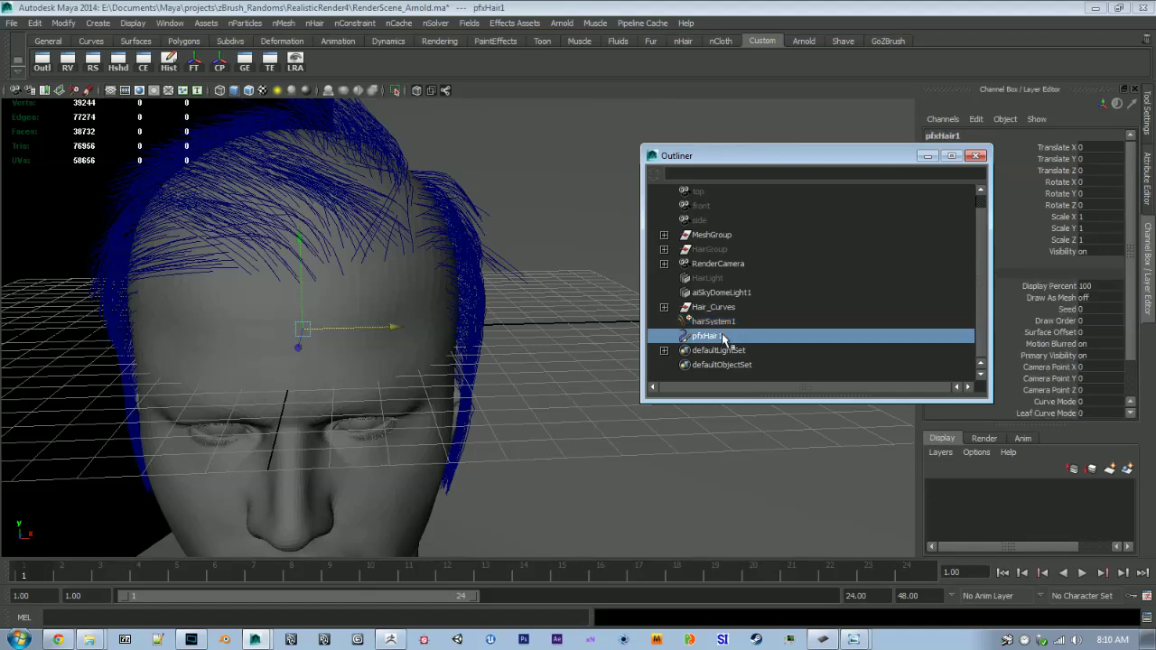
Assign the whole Hair_Curves group to the existing hairSystemShape1 hair system
{"action": "left_click_drag", "start_coordinate": [607, 325], "coordinate": [511, 302], "text": "alt"}
{"action": "left_click", "coordinate": [713, 308]}
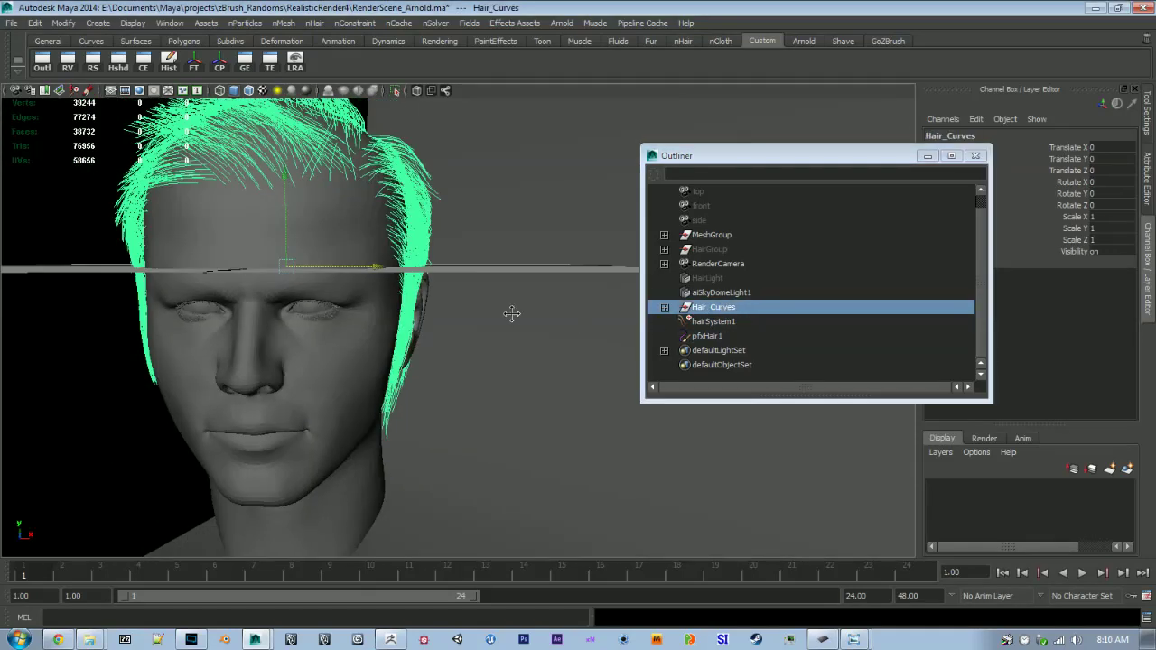
{"action": "middle_click_drag", "start_coordinate": [512, 314], "coordinate": [521, 316], "text": "alt"}
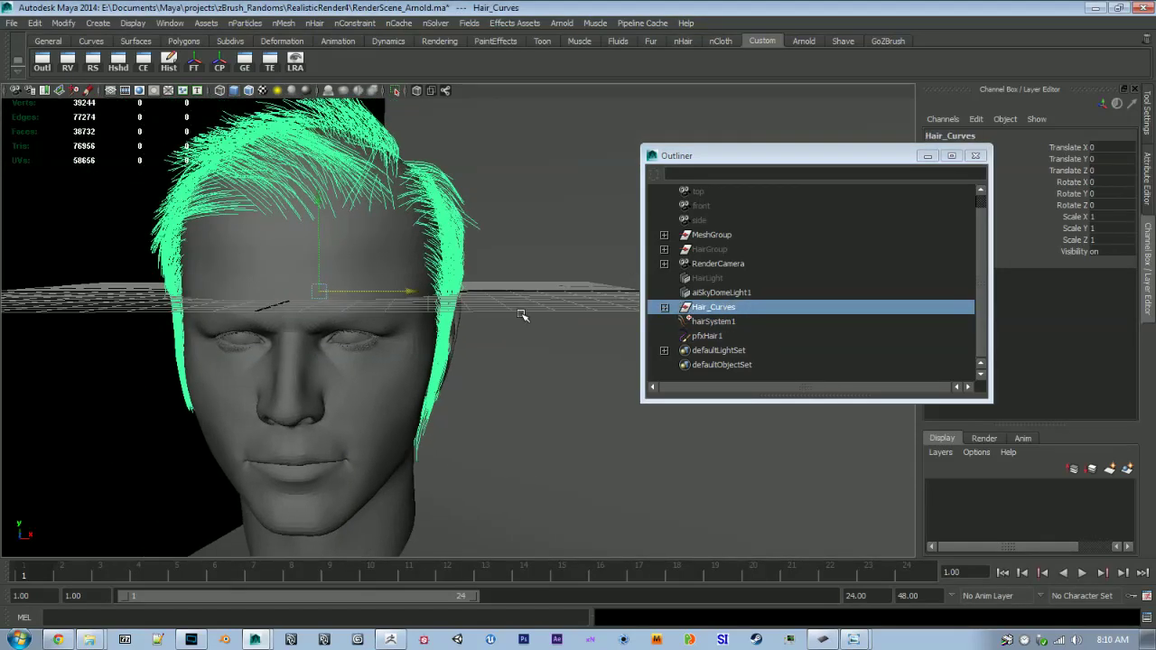
{"action": "left_click", "coordinate": [312, 24]}
{"action": "mouse_move", "coordinate": [412, 187]}
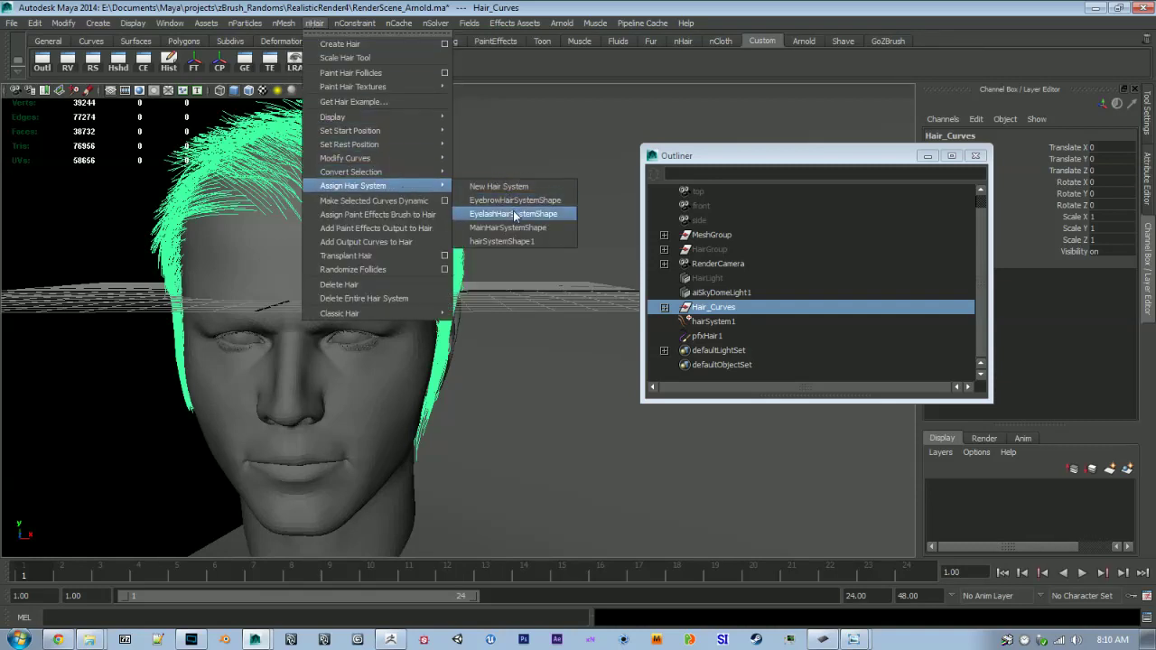
{"action": "left_click", "coordinate": [505, 241]}
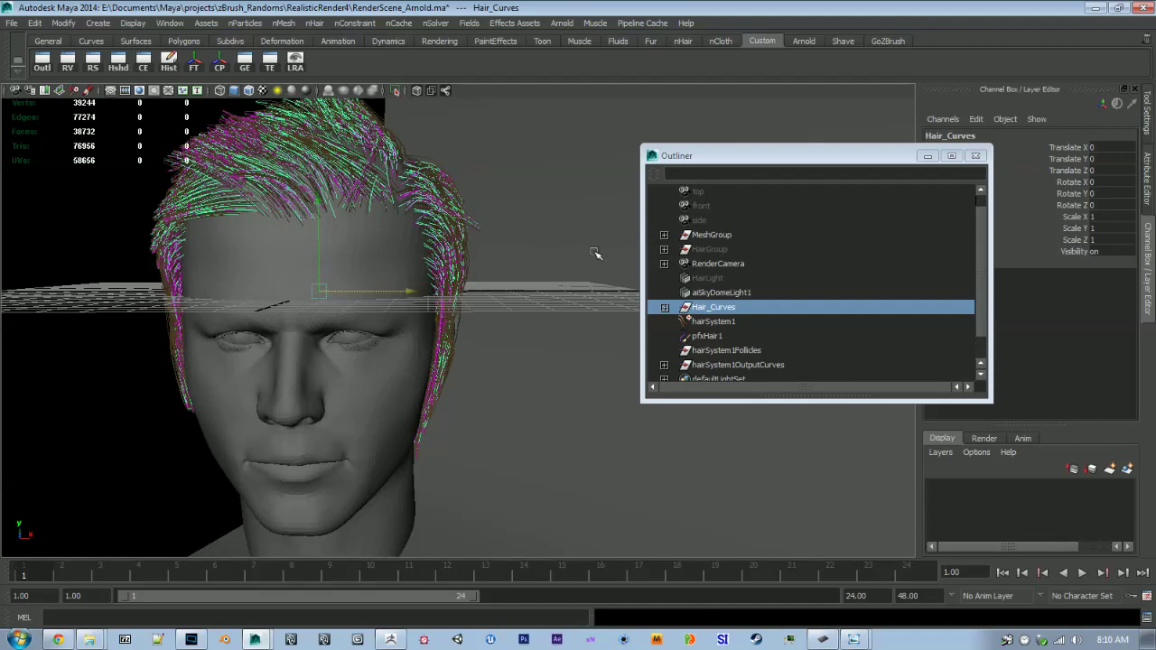
Hide the Hair_Curves and hairSystem1OutputCurves groups and delete the hairSystem1Follicles group
{"action": "left_click_drag", "start_coordinate": [596, 253], "coordinate": [556, 390], "text": "alt"}
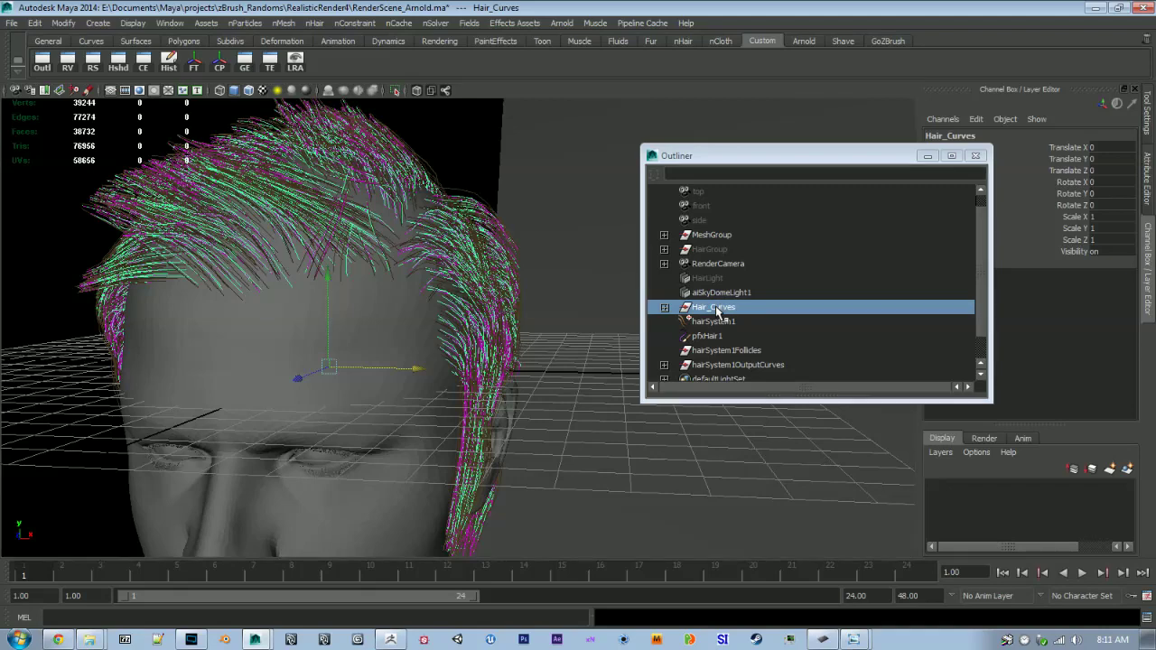
{"action": "left_click", "coordinate": [716, 309], "text": "ctrl"}
{"action": "left_click", "coordinate": [744, 366]}
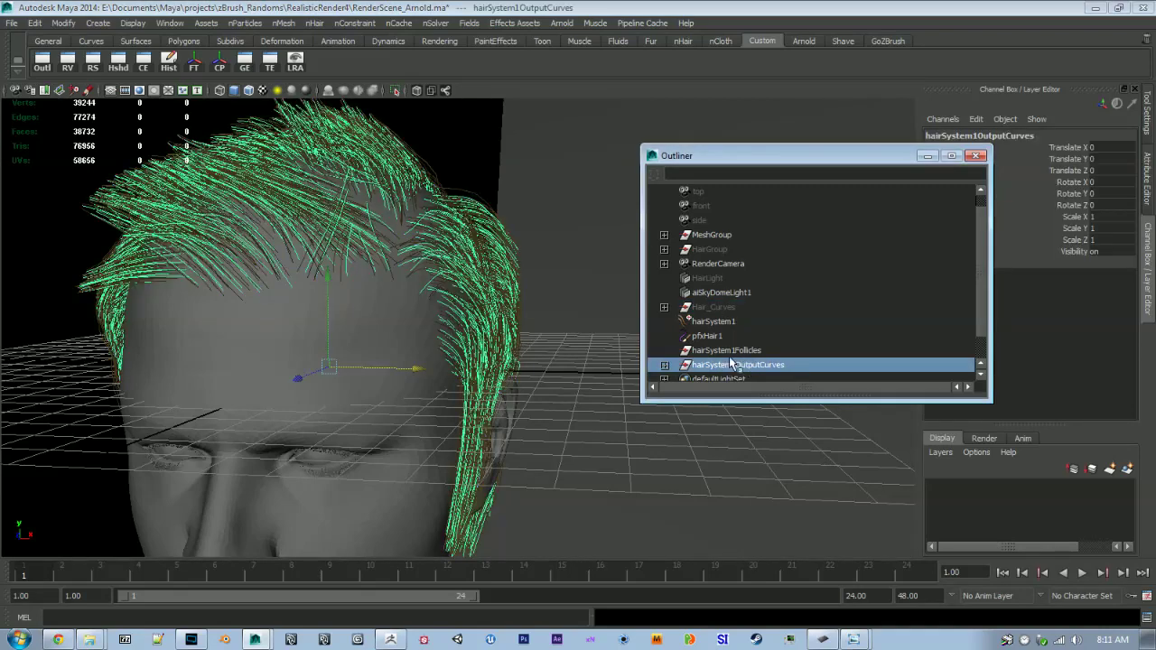
{"action": "key", "text": "ctrl+h"}
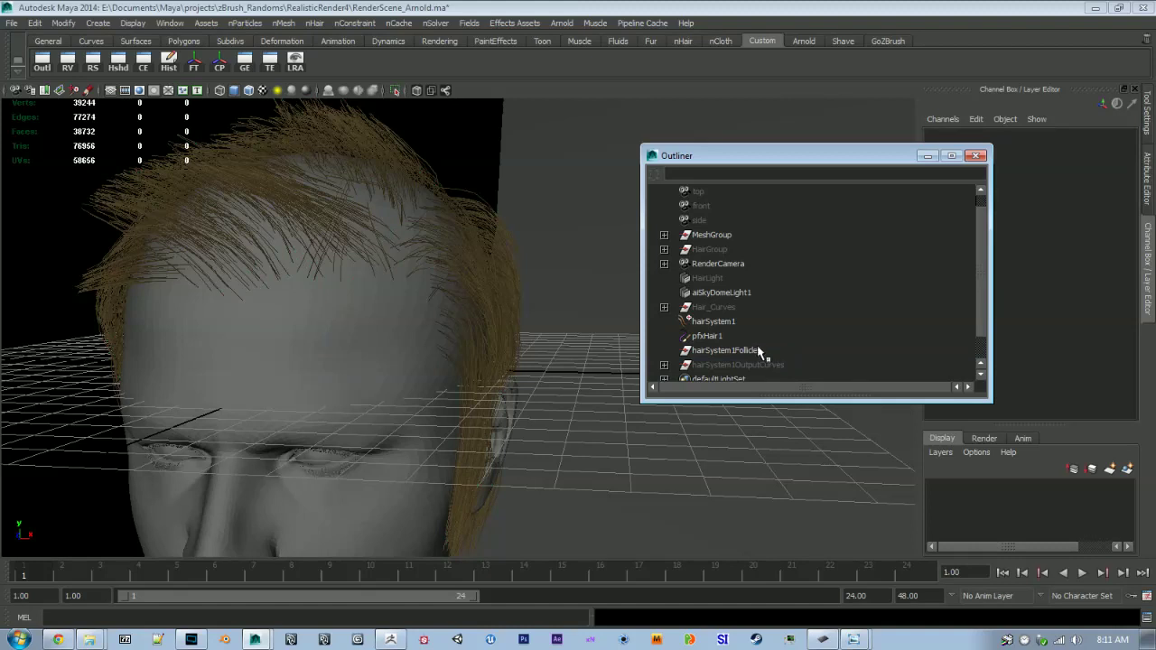
{"action": "left_click", "coordinate": [759, 351]}
{"action": "key", "text": "Delete"}
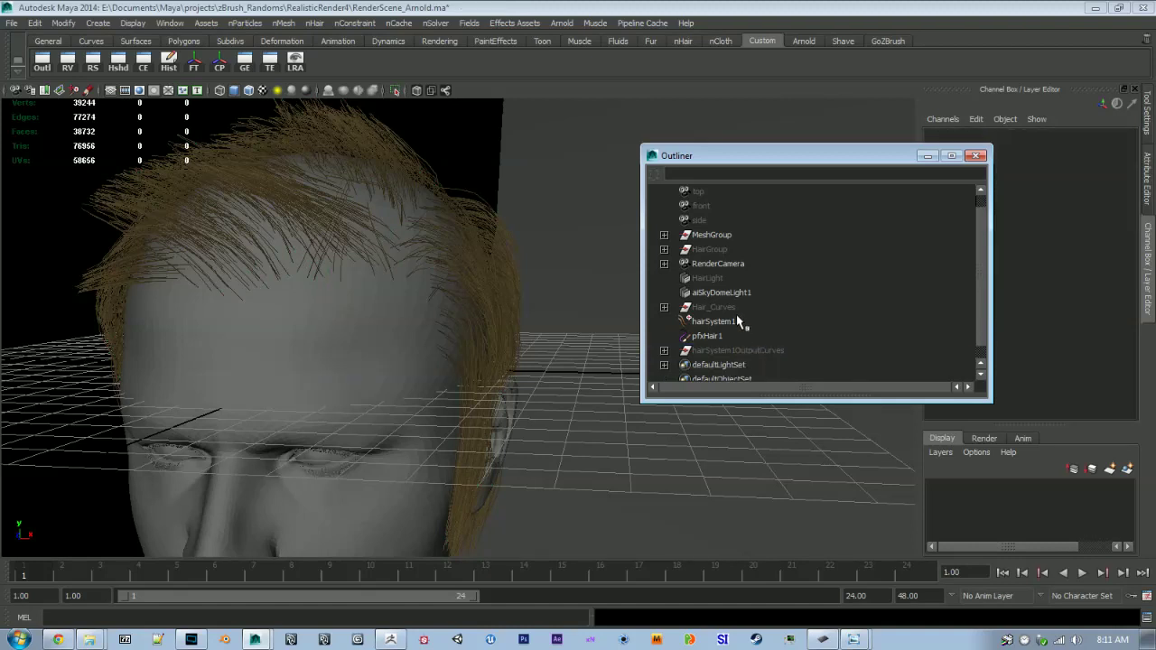
Group Hair_Curves, hairSystem1, pfxHair1 and hairSystem1OutputCurves together and expand the new group
{"action": "left_click_drag", "start_coordinate": [739, 307], "coordinate": [746, 354]}
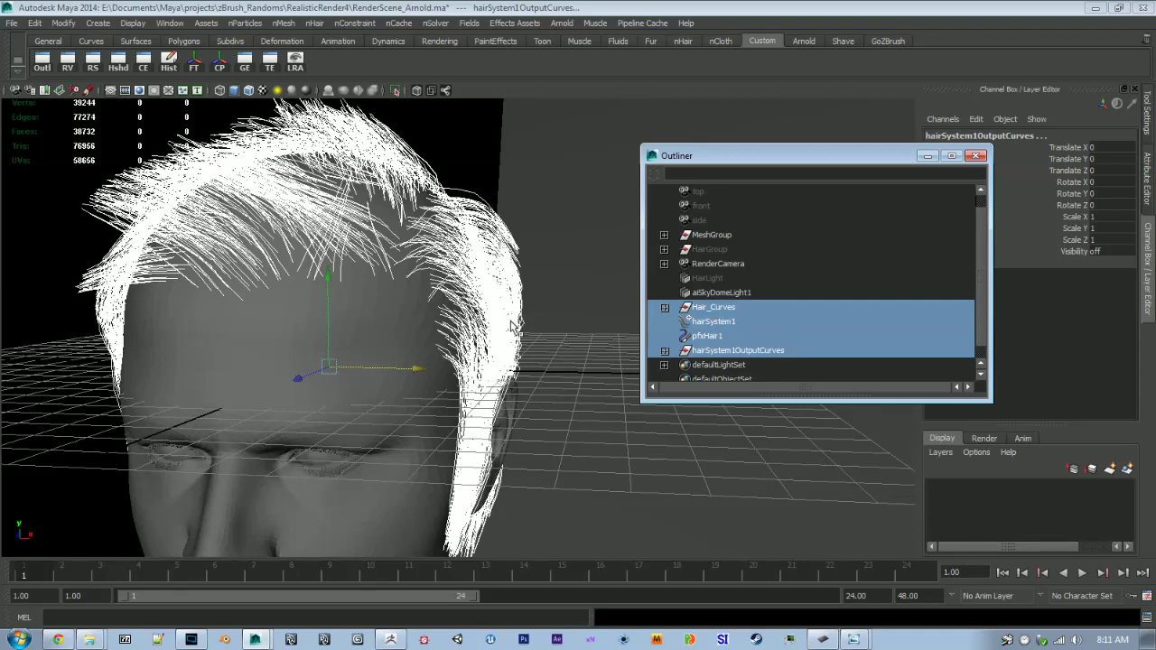
{"action": "key", "text": "ctrl+g"}
{"action": "left_click", "coordinate": [665, 323]}
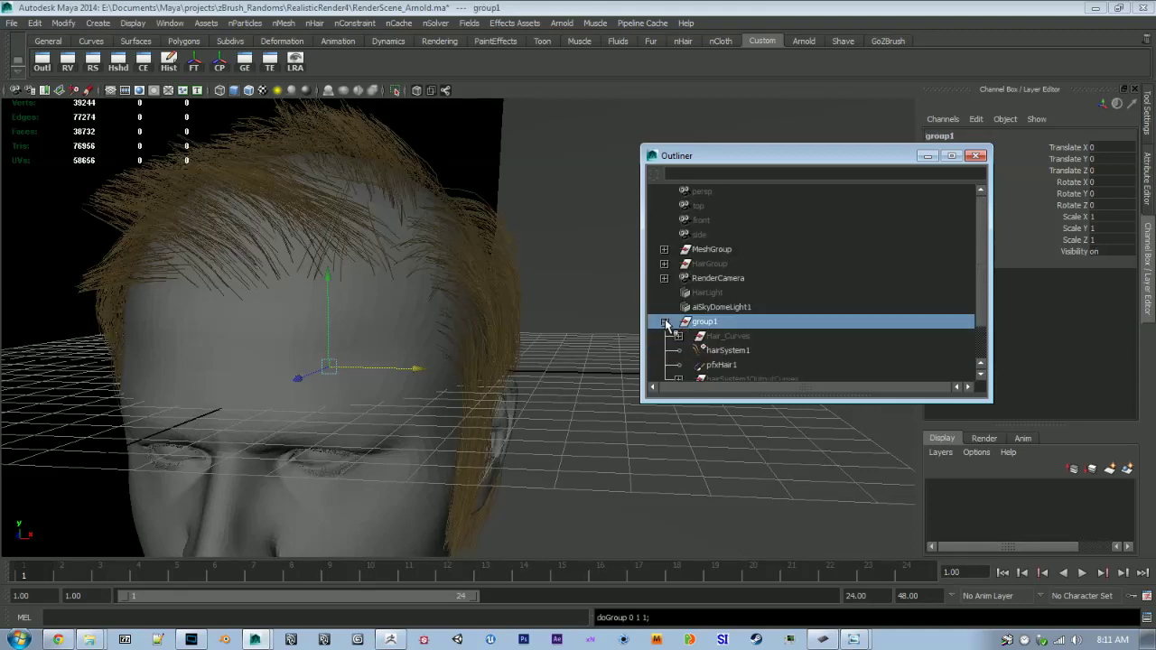
Select hairSystem1 and set Hairs Per Clump to 50 in the Clump and Hair Shape attributes of hairSystemShape1
{"action": "left_click", "coordinate": [749, 350]}
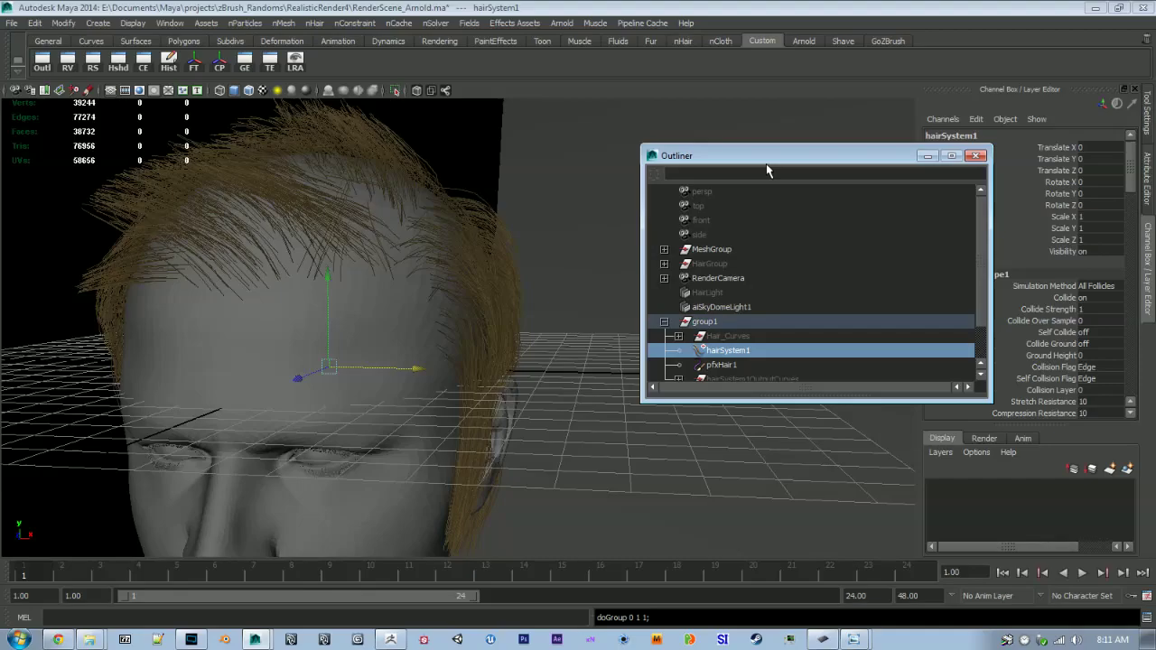
{"action": "left_click_drag", "start_coordinate": [767, 159], "coordinate": [0, 181]}
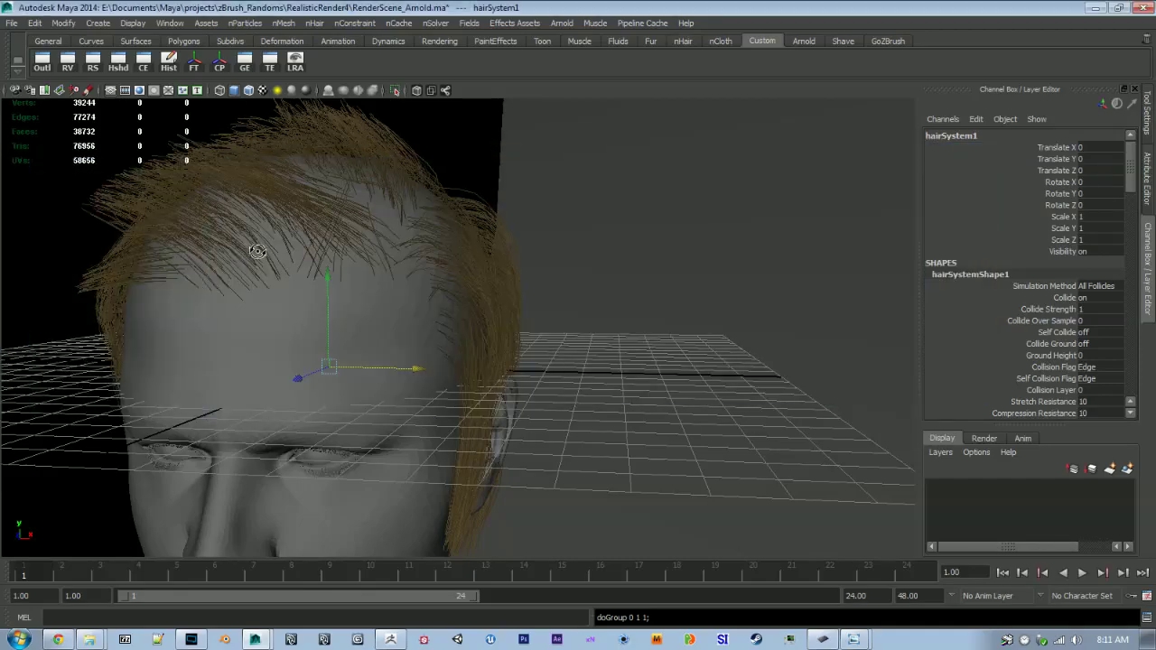
{"action": "left_click_drag", "start_coordinate": [257, 251], "coordinate": [753, 379], "text": "alt"}
{"action": "middle_click_drag", "start_coordinate": [357, 340], "coordinate": [391, 334], "text": "alt"}
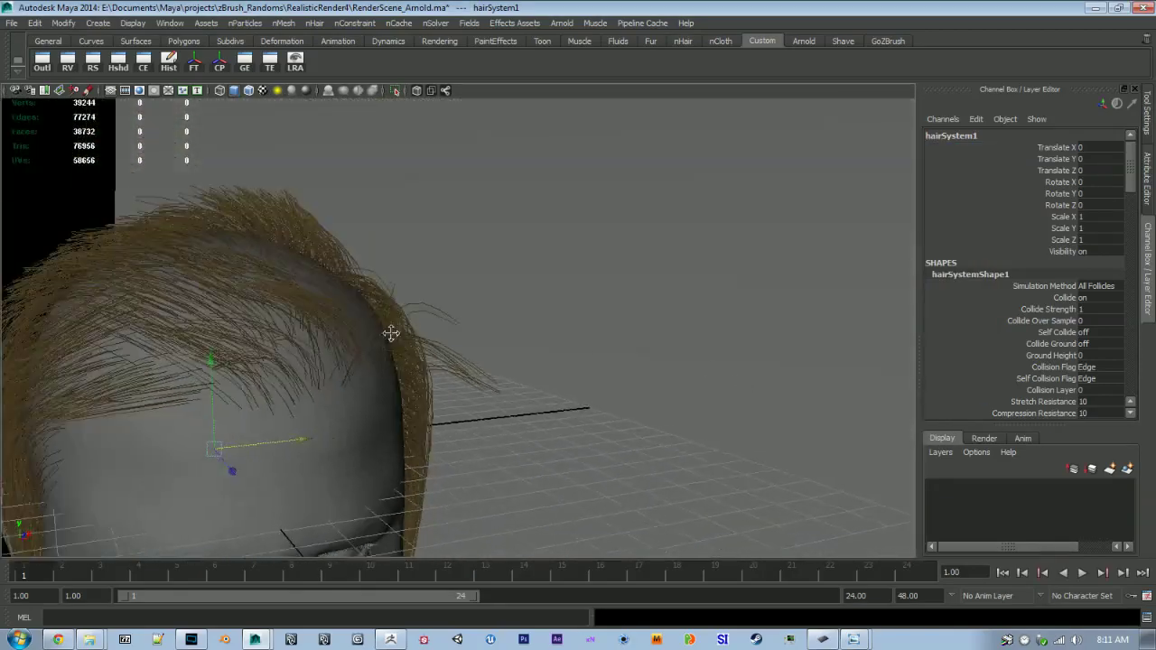
{"action": "left_click_drag", "start_coordinate": [390, 334], "coordinate": [560, 343], "text": "alt"}
{"action": "left_click", "coordinate": [1148, 181]}
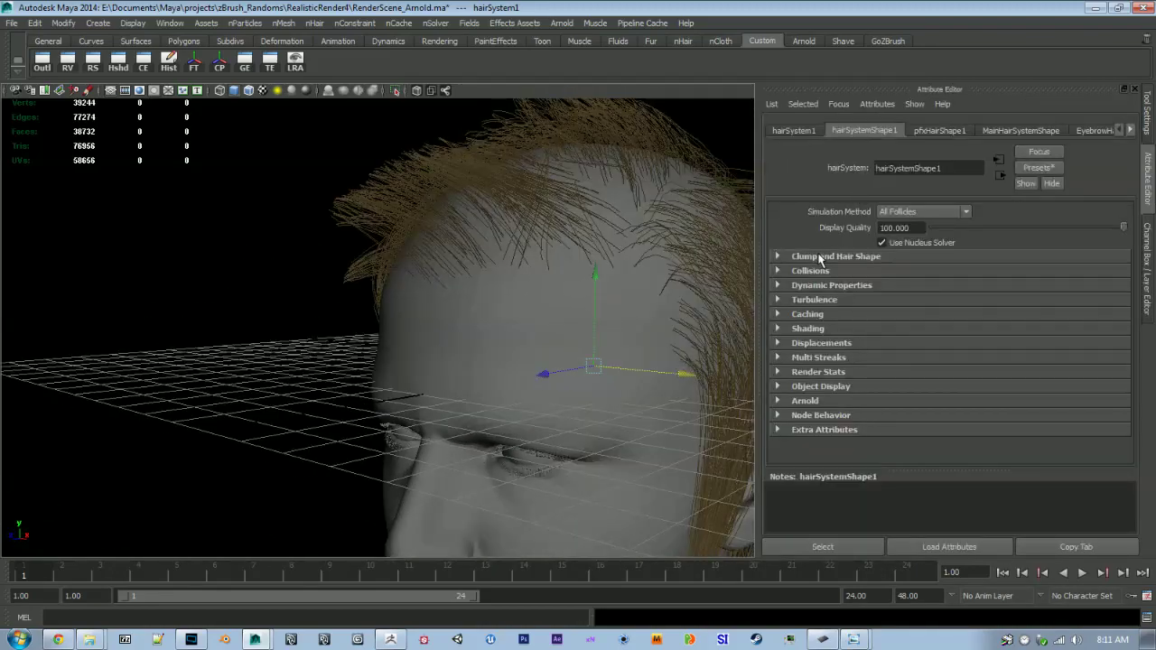
{"action": "left_click", "coordinate": [820, 258]}
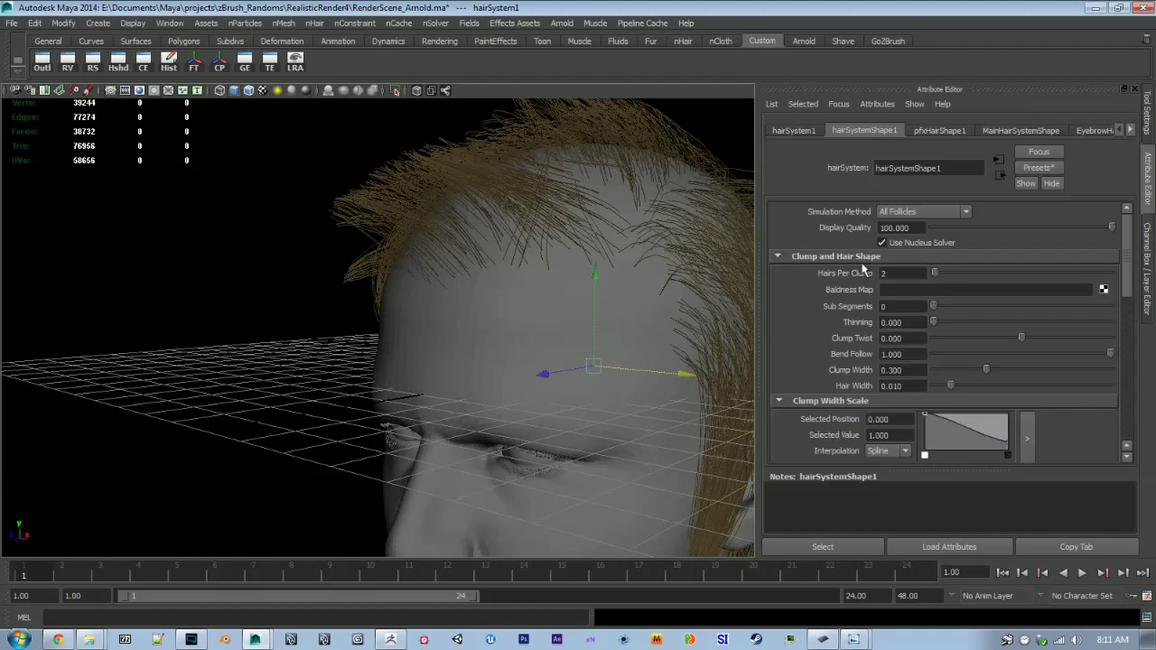
{"action": "middle_click_drag", "start_coordinate": [550, 236], "coordinate": [554, 274], "text": "alt"}
{"action": "scroll", "coordinate": [554, 273], "scroll_direction": "up", "scroll_amount": 1}
{"action": "left_click_drag", "start_coordinate": [894, 273], "coordinate": [823, 276]}
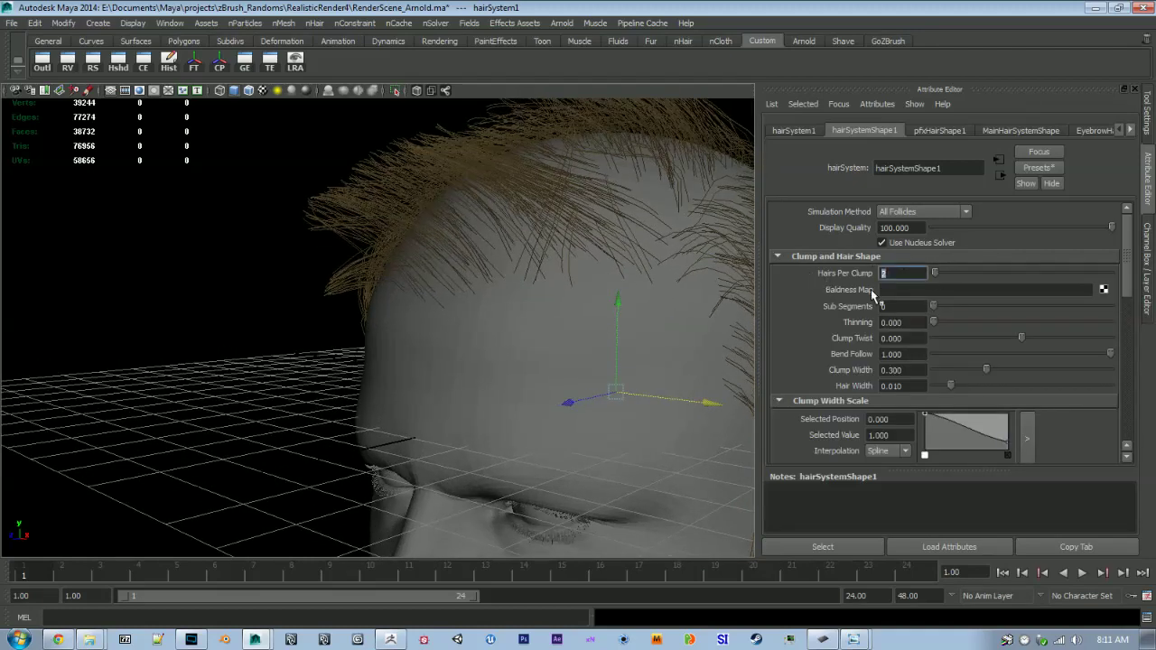
{"action": "type", "text": "50"}
{"action": "key", "text": "Return"}
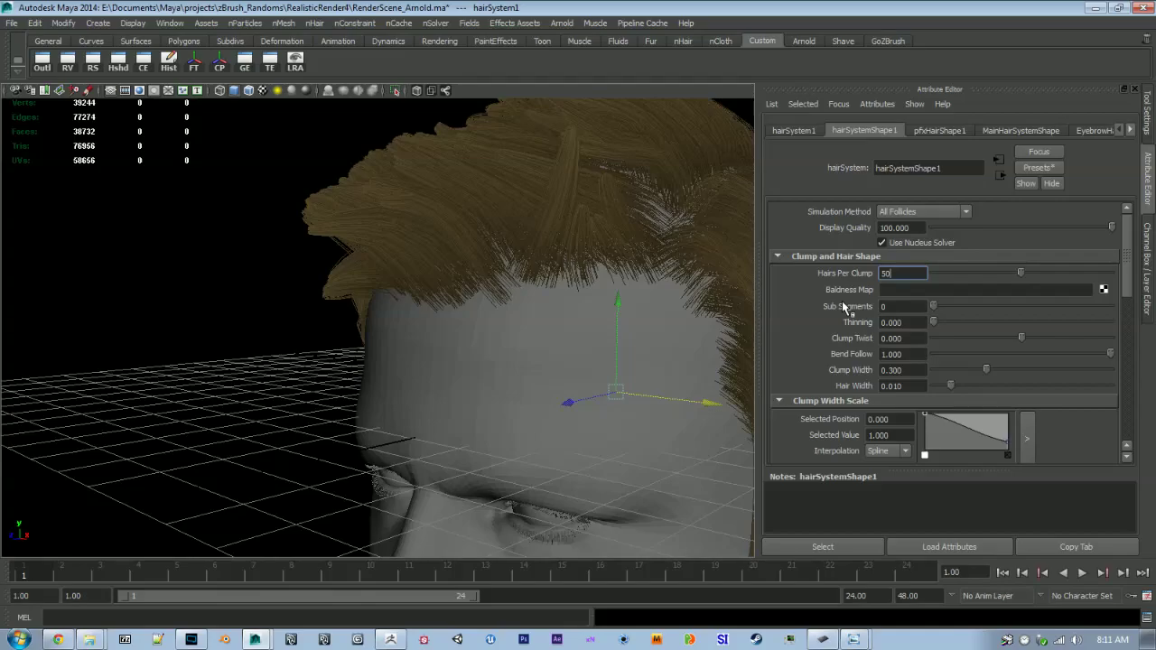
Try Clump Width values of 0.5 and 0.3 on hairSystemShape1 while checking the hairline around the head
{"action": "left_click_drag", "start_coordinate": [575, 298], "coordinate": [655, 404], "text": "alt"}
{"action": "right_click_drag", "start_coordinate": [655, 403], "coordinate": [461, 380], "text": "alt"}
{"action": "left_click_drag", "start_coordinate": [461, 381], "coordinate": [436, 411], "text": "alt"}
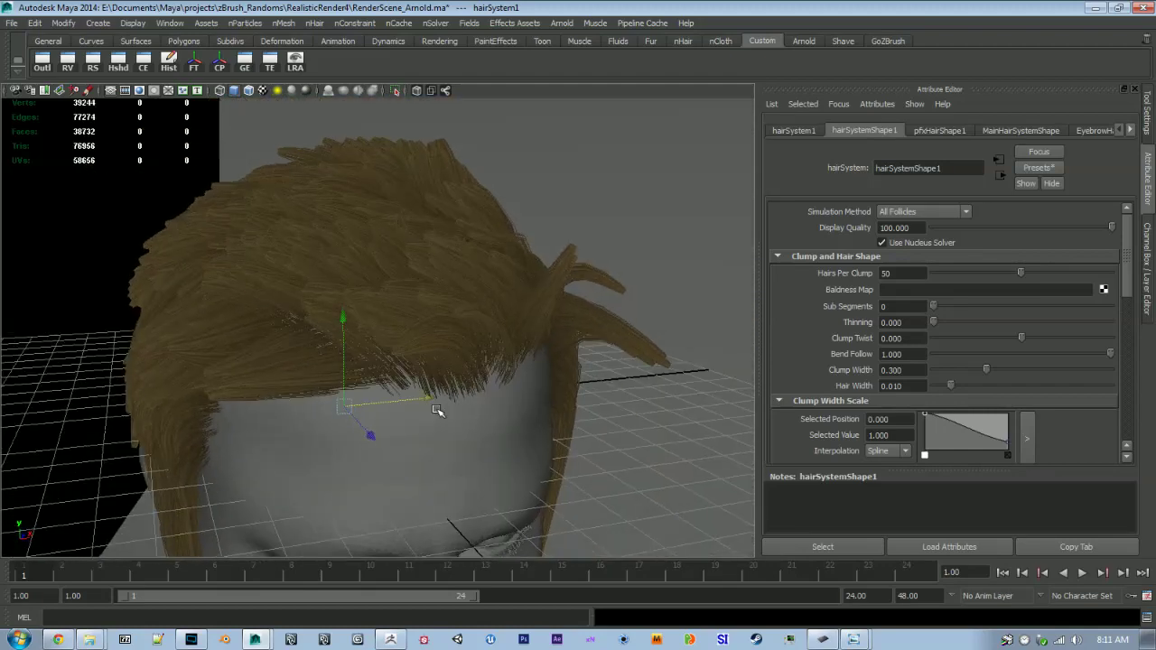
{"action": "left_click_drag", "start_coordinate": [411, 263], "coordinate": [463, 342], "text": "alt"}
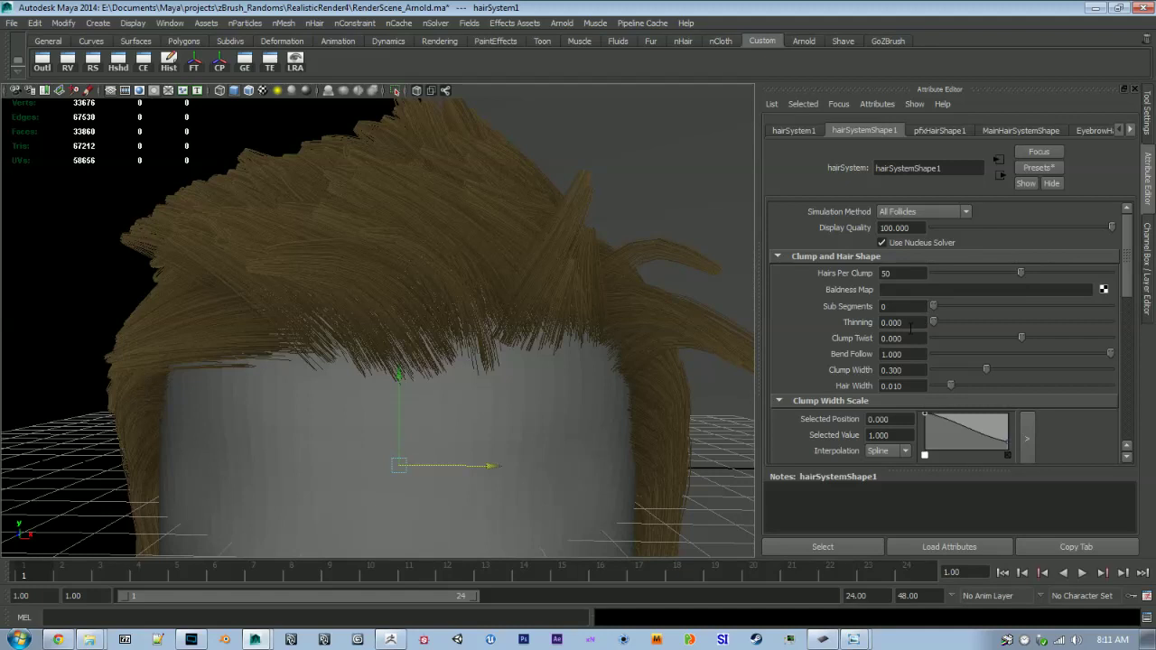
{"action": "scroll", "coordinate": [847, 336], "scroll_direction": "down", "scroll_amount": 1}
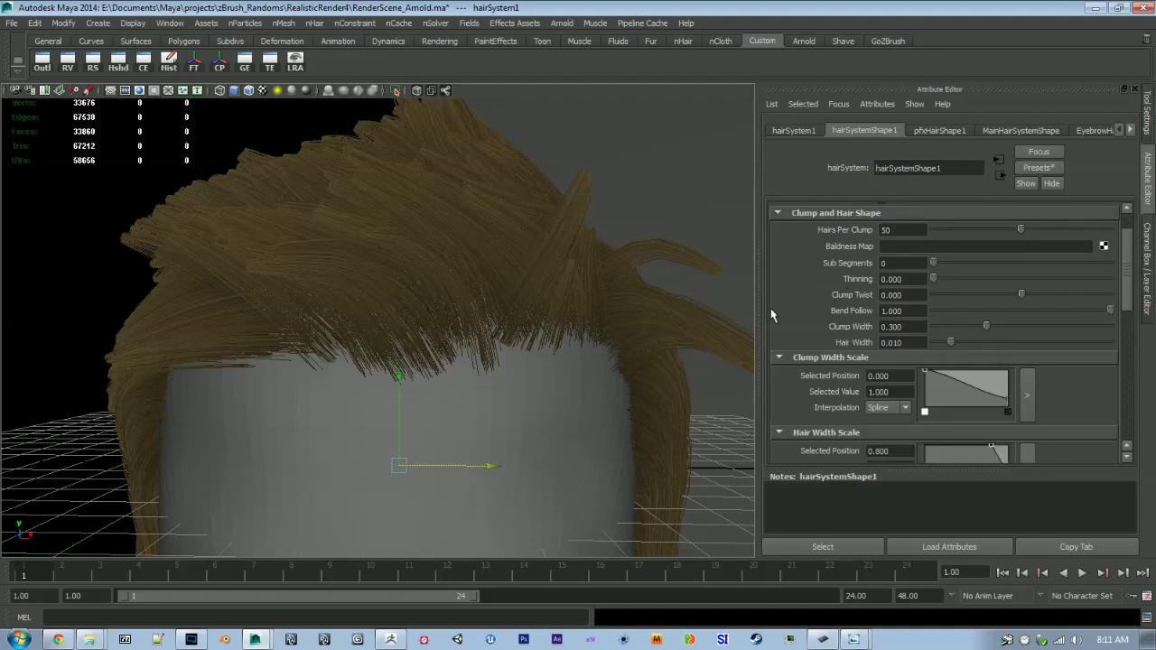
{"action": "left_click", "coordinate": [919, 327]}
{"action": "type", "text": "0.5"}
{"action": "key", "text": "Return"}
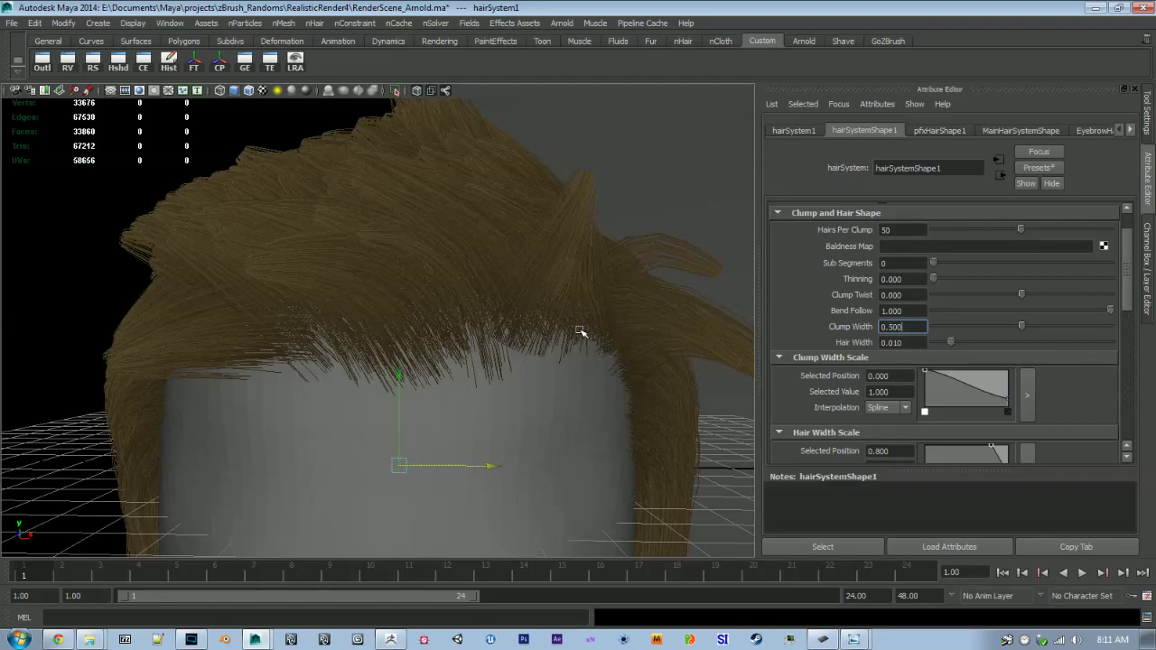
{"action": "left_click_drag", "start_coordinate": [586, 331], "coordinate": [635, 375], "text": "alt"}
{"action": "double_click", "coordinate": [914, 326]}
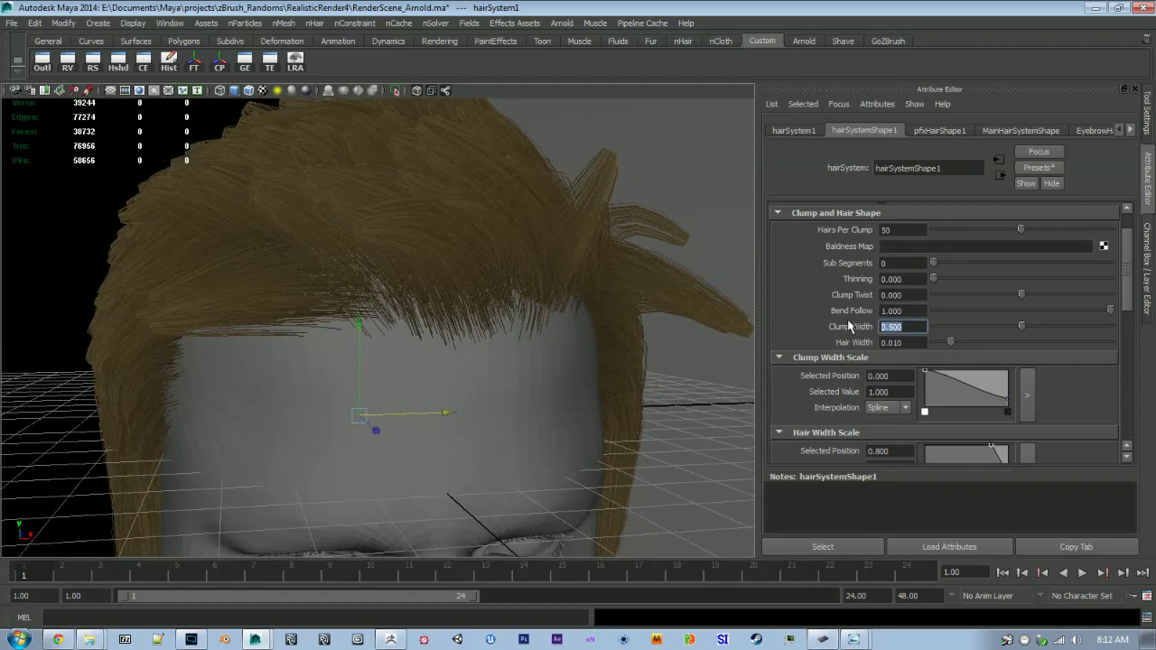
{"action": "type", "text": "0.3"}
{"action": "key", "text": "Return"}
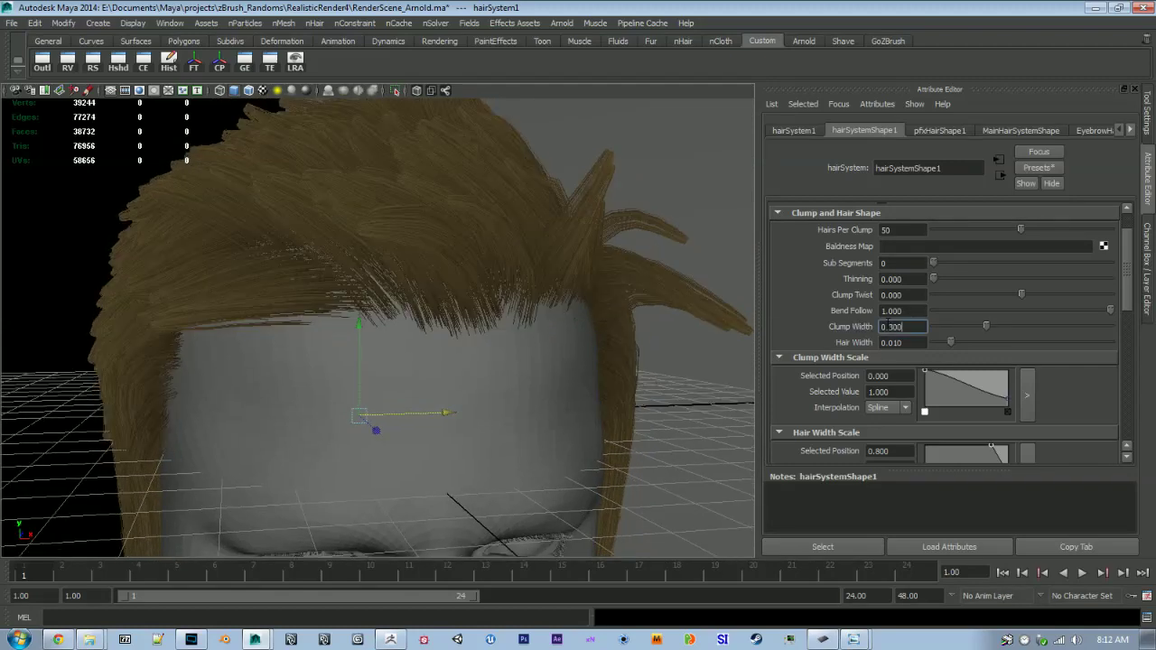
Set the Clump Width to 0.4 and raise the tip end of the Clump Width Scale curve to 0.36
{"action": "double_click", "coordinate": [890, 326]}
{"action": "type", "text": "0.4"}
{"action": "key", "text": "Return"}
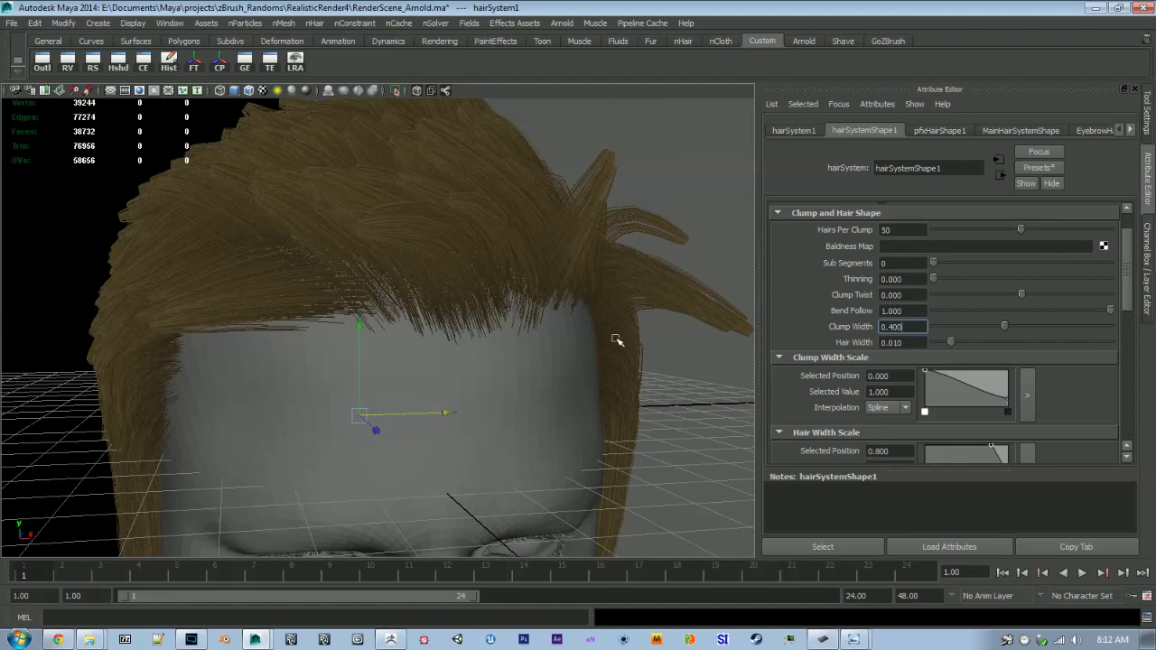
{"action": "scroll", "coordinate": [614, 339], "scroll_direction": "up", "scroll_amount": 3}
{"action": "scroll", "coordinate": [807, 354], "scroll_direction": "down", "scroll_amount": 2}
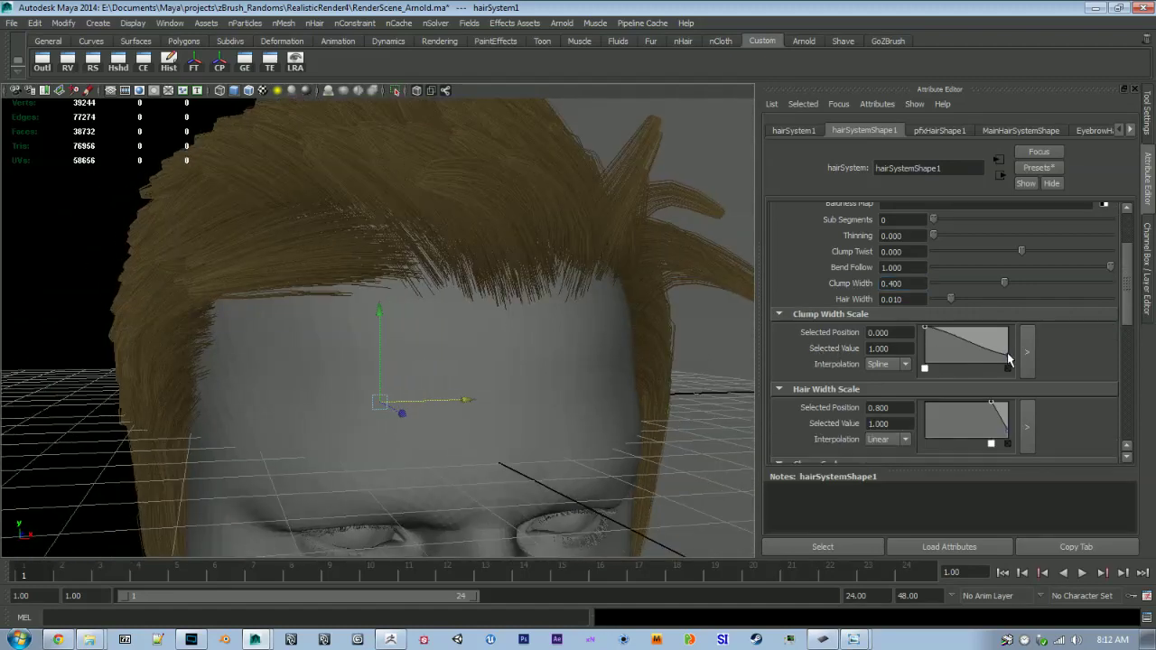
{"action": "left_click_drag", "start_coordinate": [1009, 359], "coordinate": [1012, 354]}
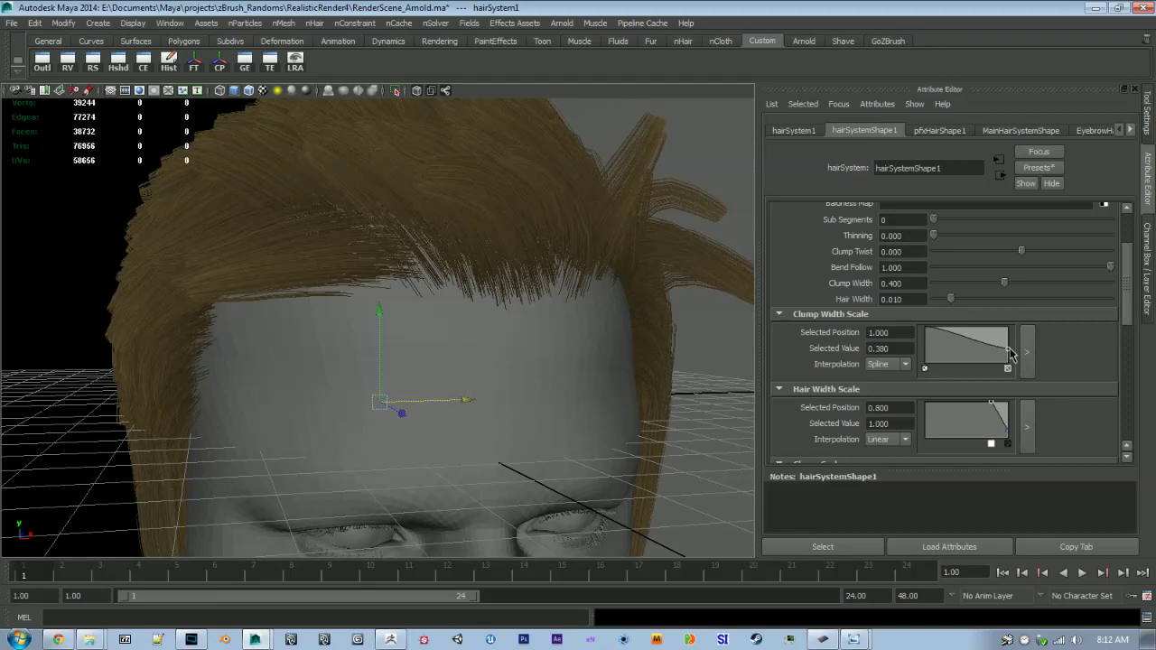
Set the Clump Interpolation of hairSystemShape1 to 0.25
{"action": "scroll", "coordinate": [858, 379], "scroll_direction": "down", "scroll_amount": 3}
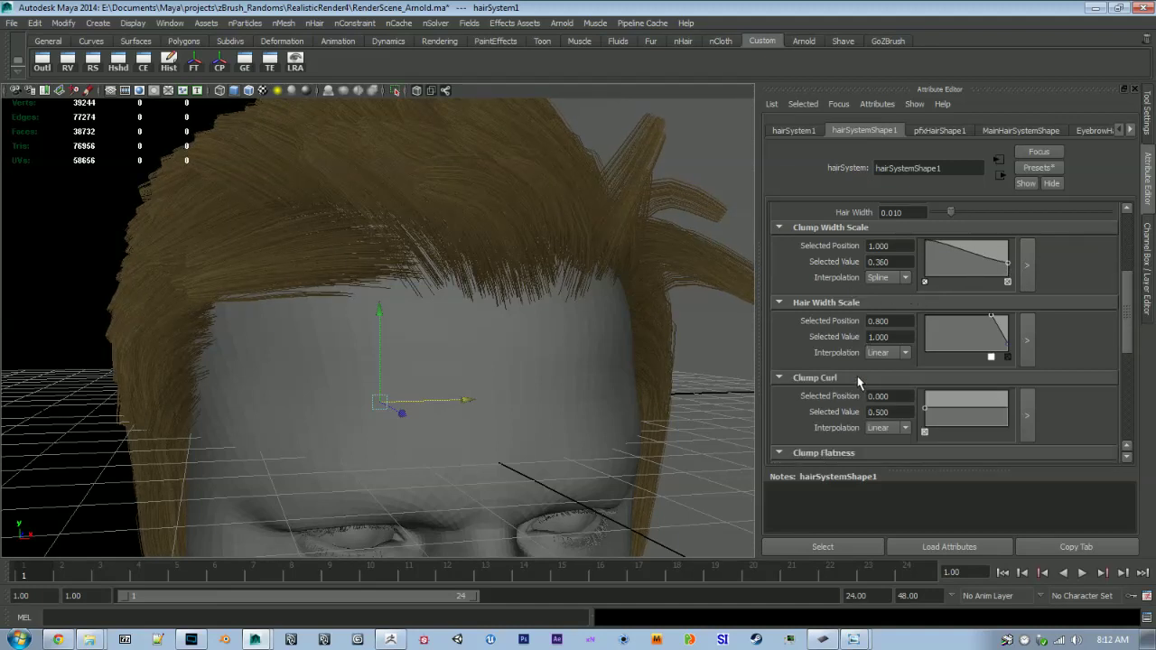
{"action": "scroll", "coordinate": [845, 379], "scroll_direction": "down", "scroll_amount": 3}
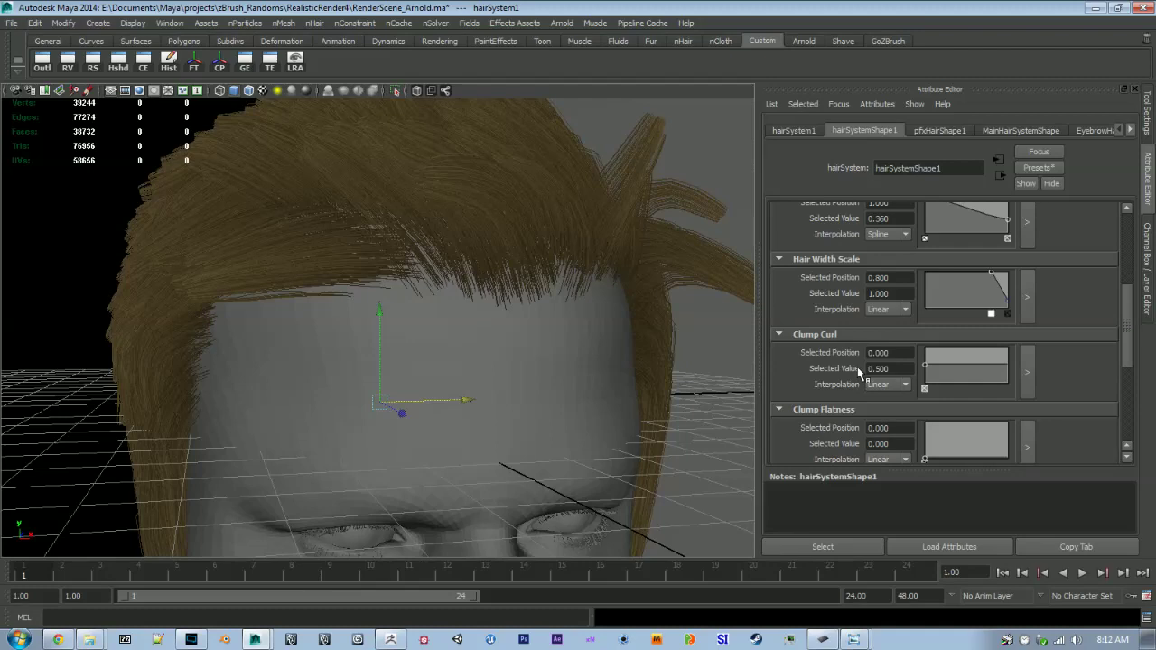
{"action": "scroll", "coordinate": [851, 373], "scroll_direction": "down", "scroll_amount": 2}
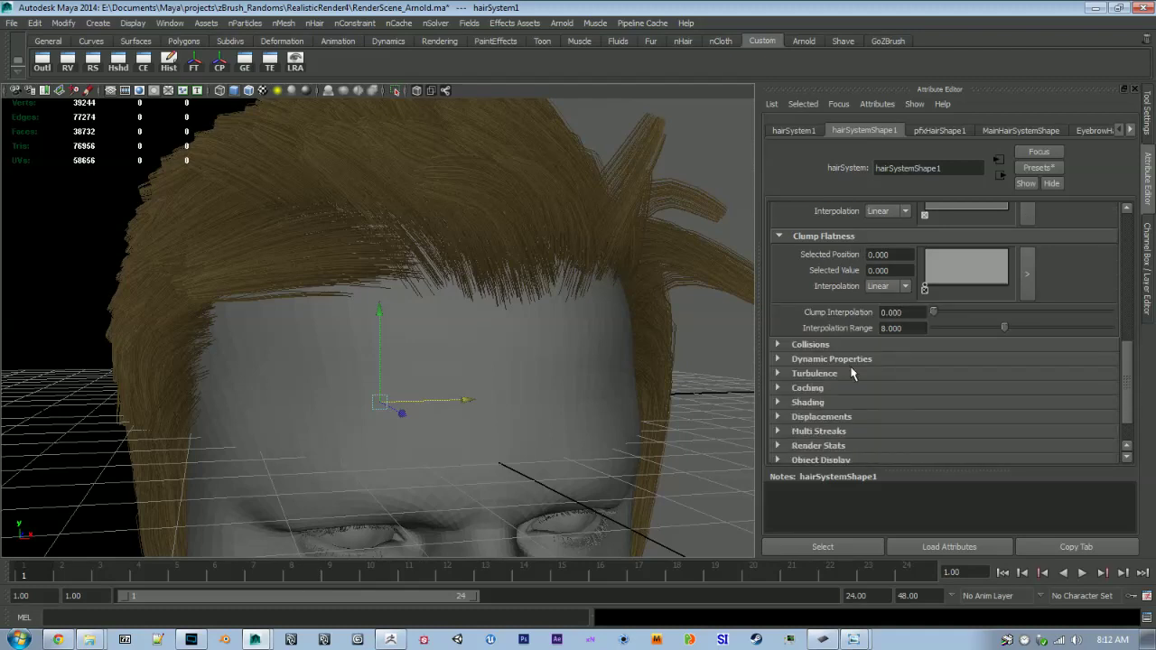
{"action": "scroll", "coordinate": [642, 287], "scroll_direction": "down", "scroll_amount": 2}
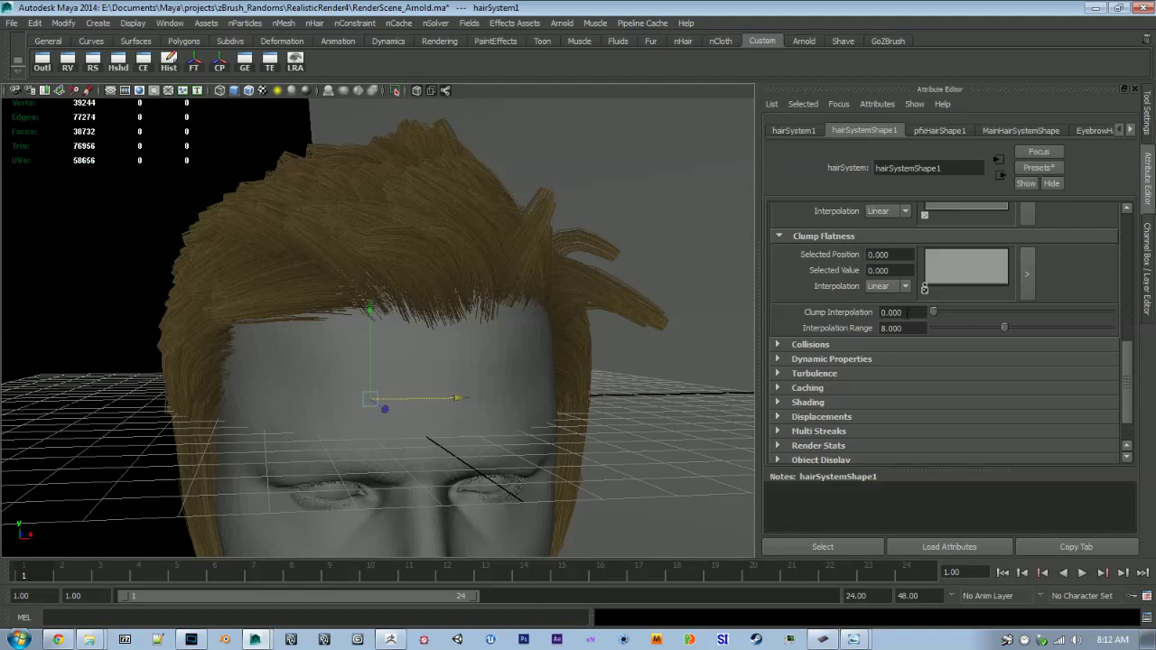
{"action": "left_click_drag", "start_coordinate": [914, 315], "coordinate": [852, 318]}
{"action": "type", "text": "0.25"}
{"action": "key", "text": "Return"}
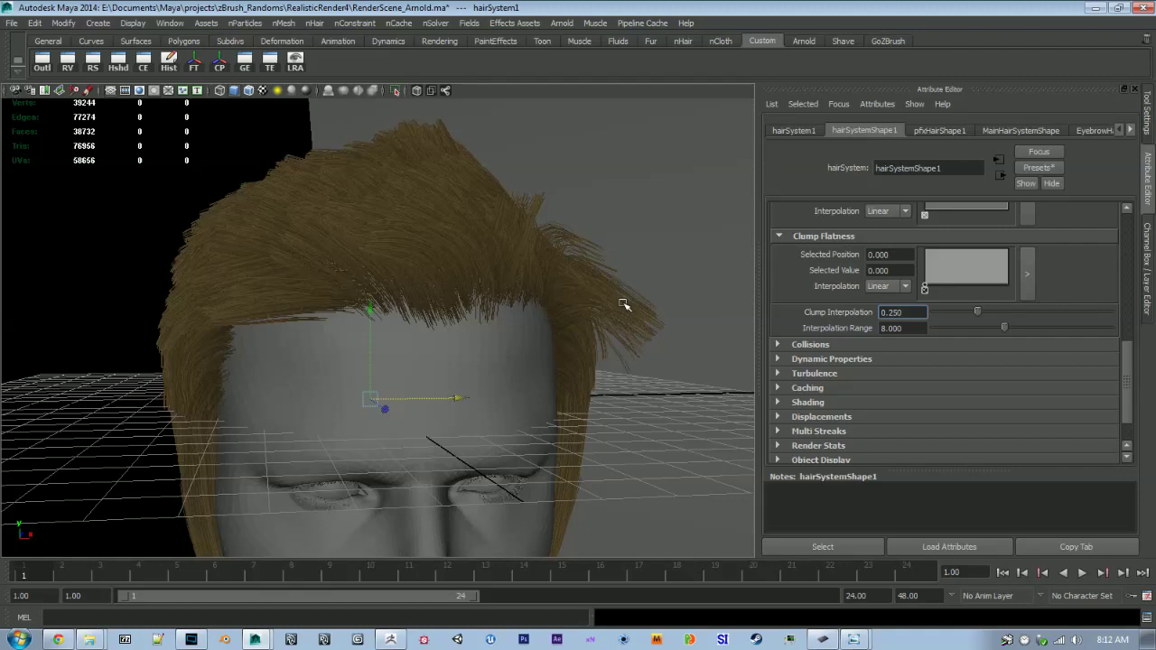
Set the Thinning of hairSystemShape1 to 0.5
{"action": "left_click_drag", "start_coordinate": [665, 341], "coordinate": [608, 327], "text": "alt"}
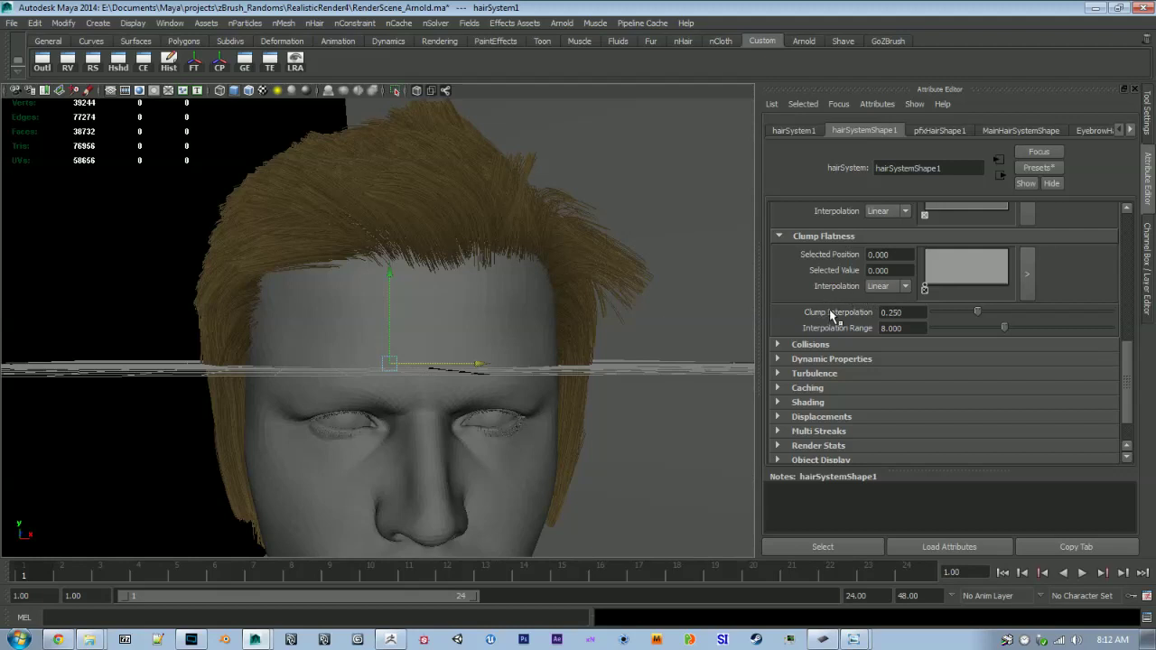
{"action": "scroll", "coordinate": [840, 312], "scroll_direction": "up", "scroll_amount": 10}
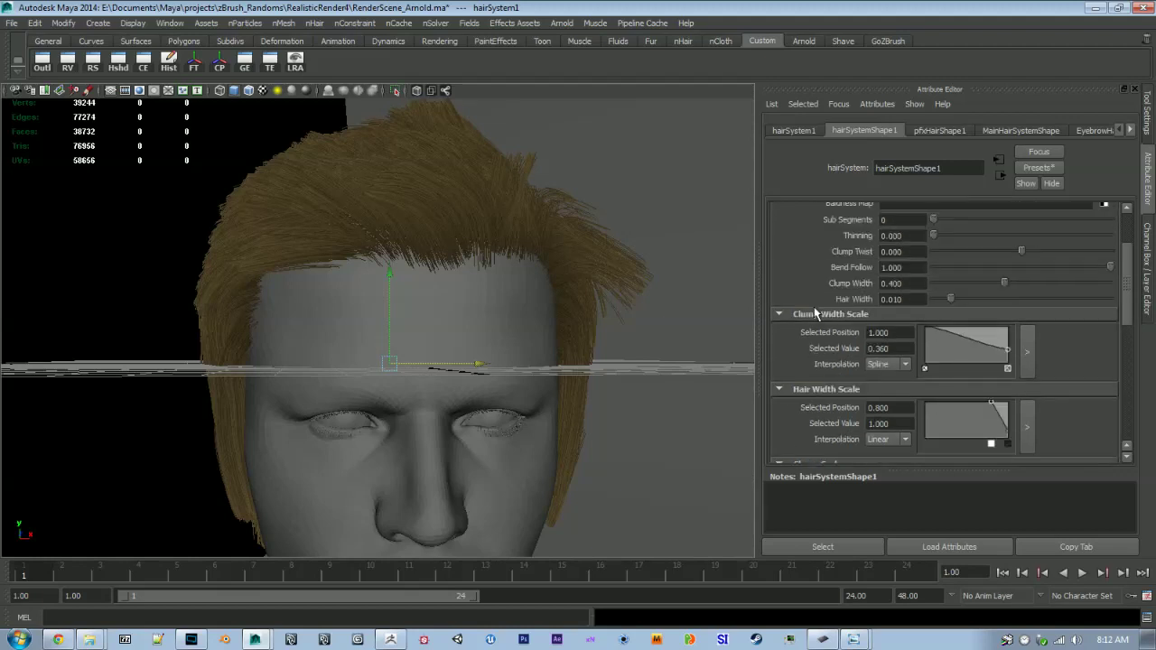
{"action": "left_click_drag", "start_coordinate": [922, 323], "coordinate": [794, 317]}
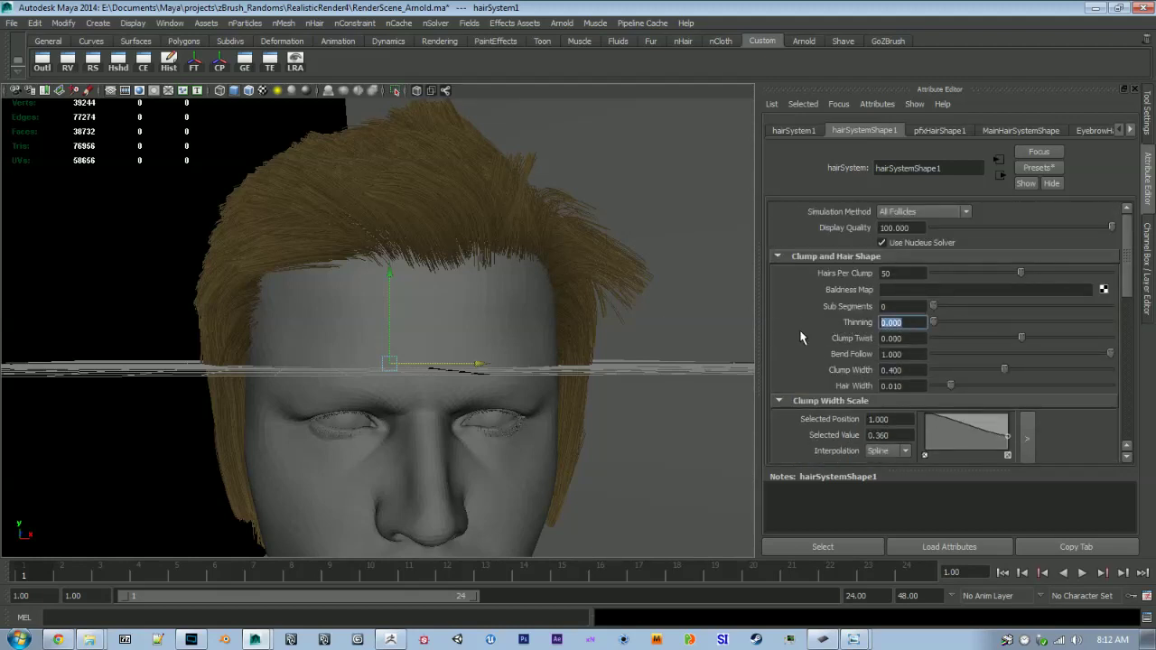
{"action": "type", "text": ".5"}
{"action": "key", "text": "Return"}
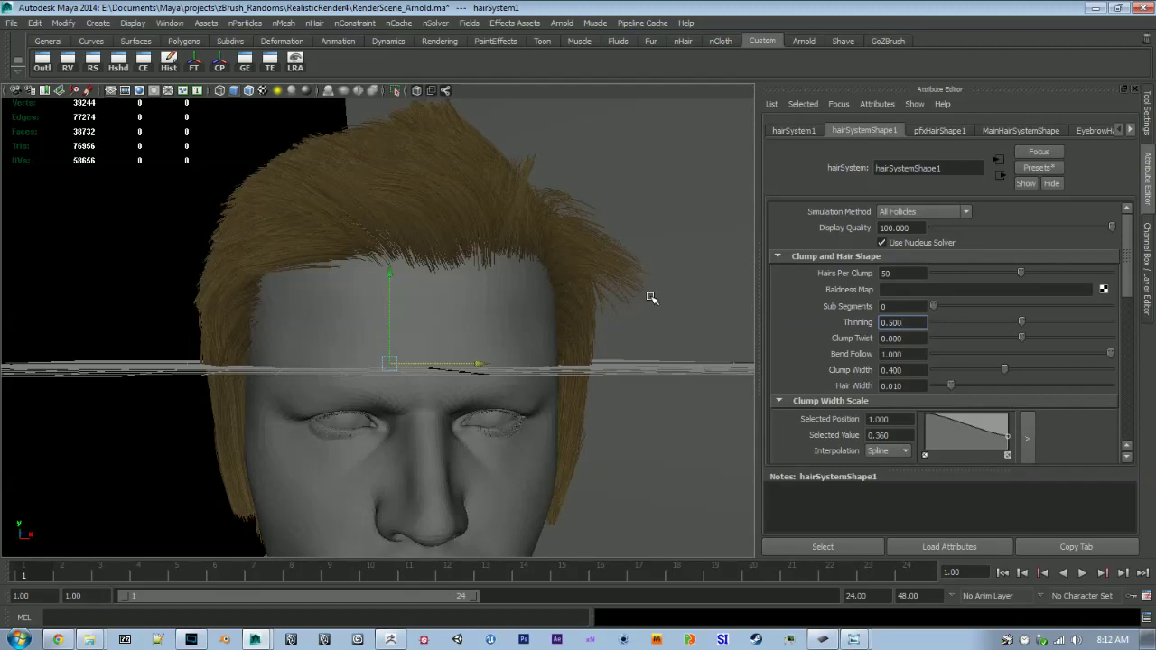
Set the displacement Noise of hairSystemShape1 to 1 and check the effect on the hair from above
{"action": "left_click_drag", "start_coordinate": [652, 292], "coordinate": [455, 176], "text": "alt"}
{"action": "left_click_drag", "start_coordinate": [531, 208], "coordinate": [506, 316], "text": "alt"}
{"action": "scroll", "coordinate": [503, 214], "scroll_direction": "down", "scroll_amount": 5}
{"action": "scroll", "coordinate": [426, 263], "scroll_direction": "down", "scroll_amount": 3}
{"action": "right_click_drag", "start_coordinate": [505, 316], "coordinate": [732, 470], "text": "alt"}
{"action": "left_click_drag", "start_coordinate": [733, 470], "coordinate": [707, 303], "text": "alt"}
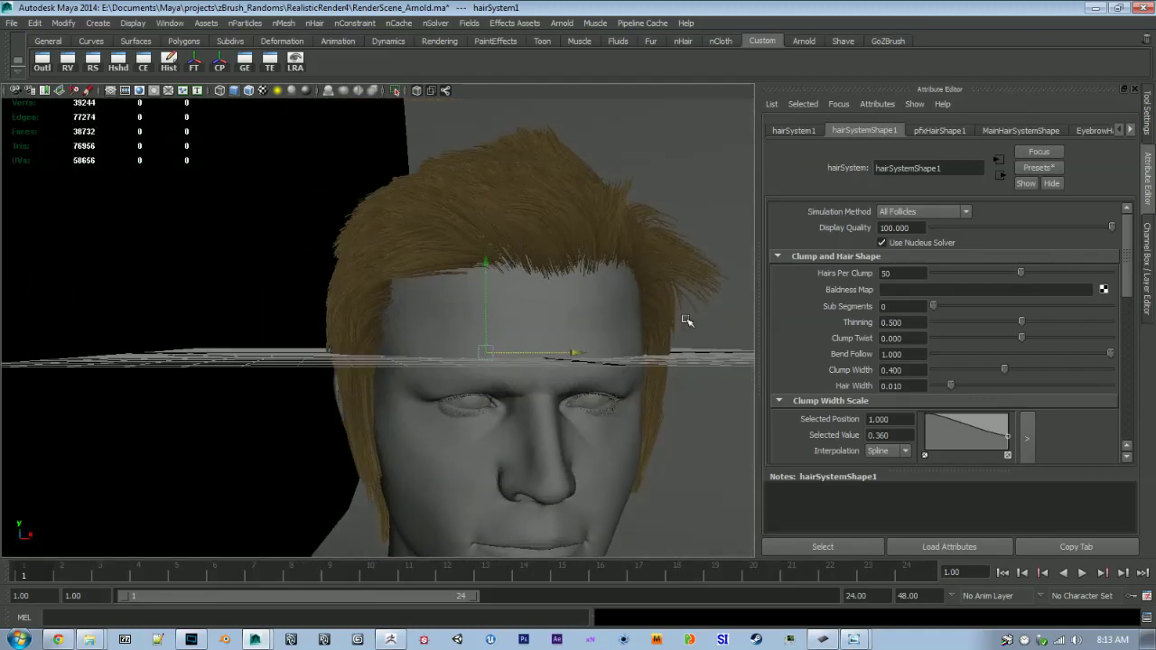
{"action": "scroll", "coordinate": [799, 359], "scroll_direction": "down", "scroll_amount": 1}
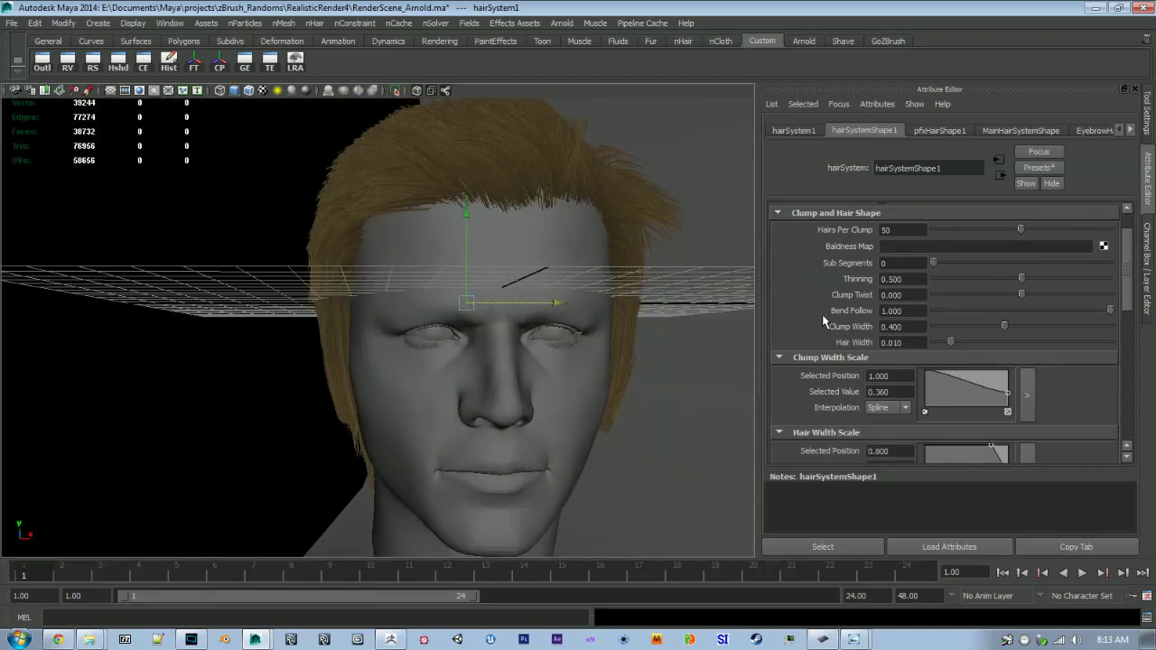
{"action": "scroll", "coordinate": [823, 320], "scroll_direction": "down", "scroll_amount": 10}
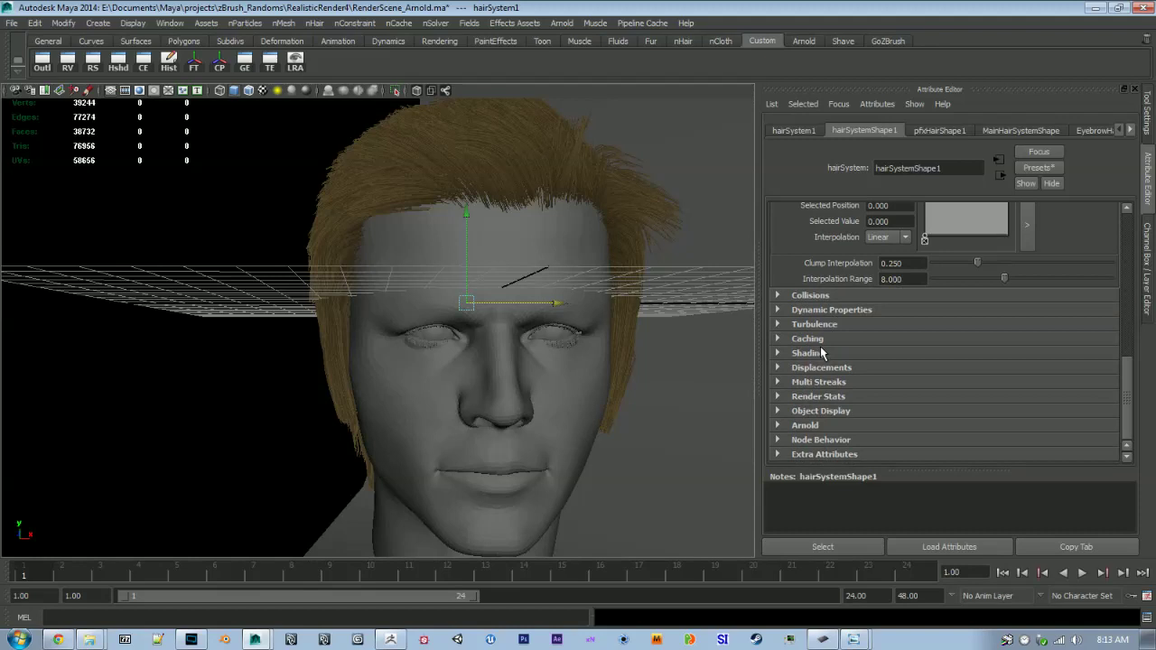
{"action": "left_click", "coordinate": [827, 368]}
{"action": "scroll", "coordinate": [849, 332], "scroll_direction": "down", "scroll_amount": 2}
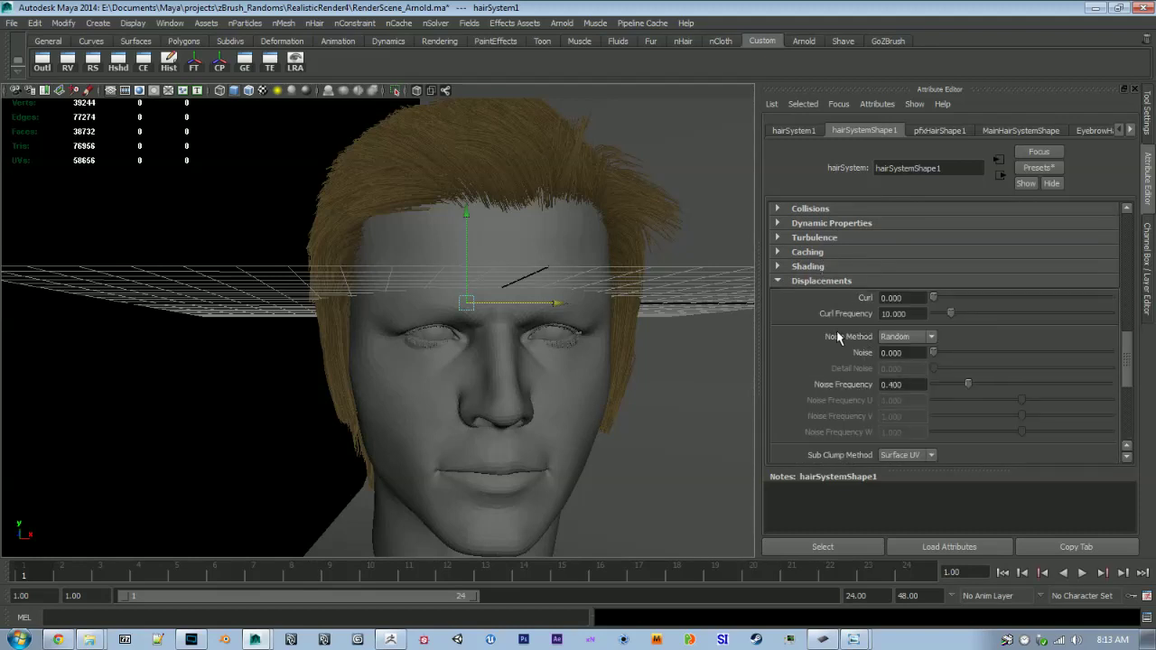
{"action": "left_click", "coordinate": [903, 352]}
{"action": "type", "text": "1"}
{"action": "key", "text": "Return"}
{"action": "left_click_drag", "start_coordinate": [482, 171], "coordinate": [481, 393], "text": "alt"}
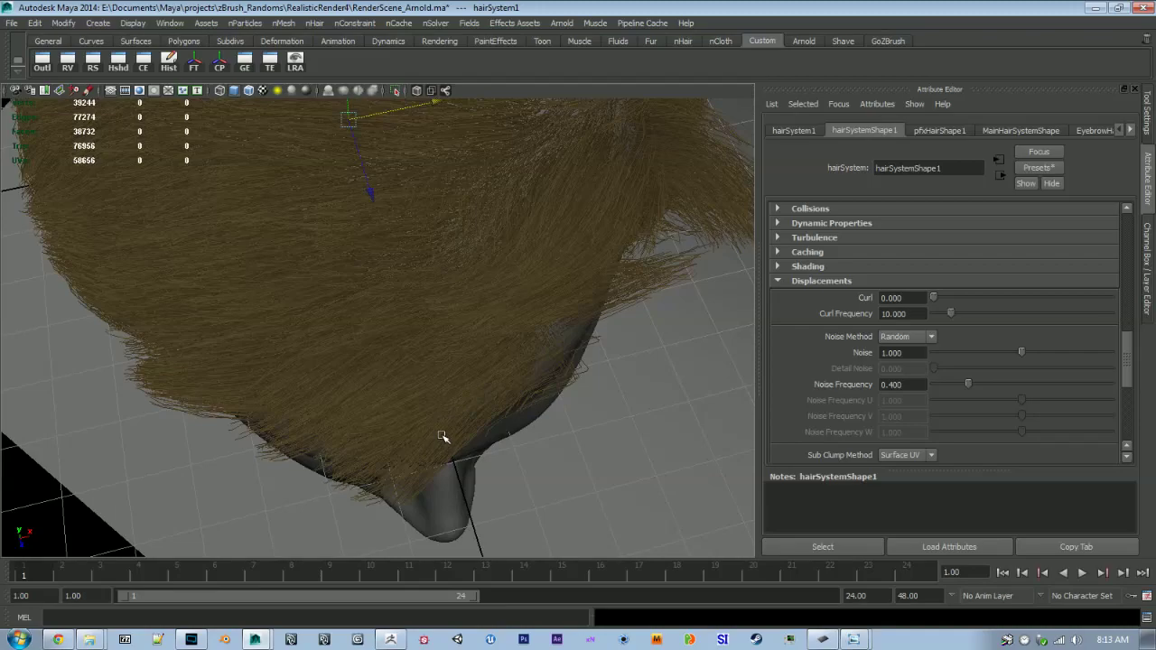
{"action": "left_click_drag", "start_coordinate": [442, 437], "coordinate": [420, 362], "text": "alt"}
Switch to ZBrush, raise the FiberMesh preview visibility to 100, view the full fibers from the front, and return to Maya
{"action": "left_click", "coordinate": [393, 638]}
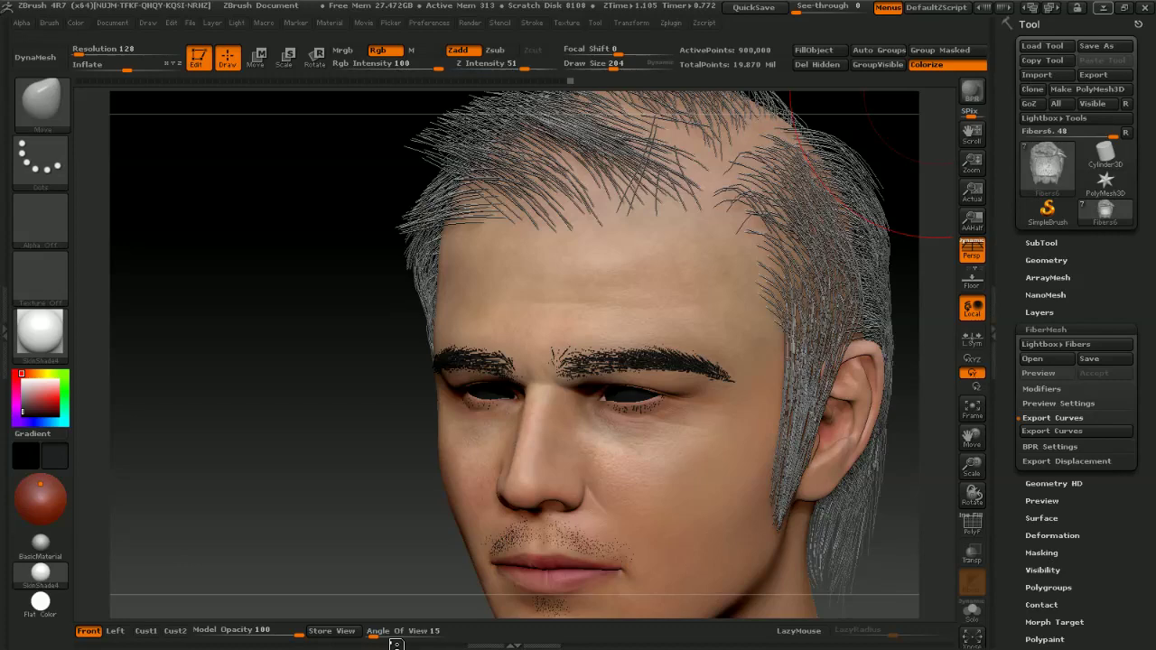
{"action": "left_click", "coordinate": [1072, 420]}
{"action": "right_click_drag", "start_coordinate": [627, 415], "coordinate": [498, 381], "text": "alt"}
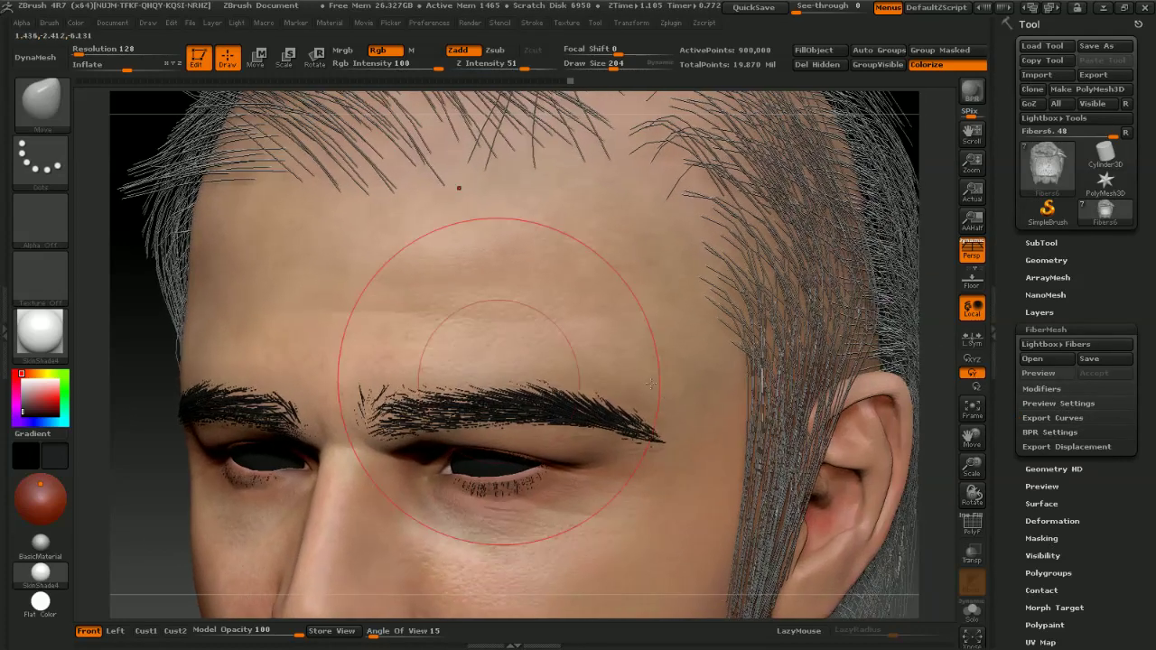
{"action": "right_click_drag", "start_coordinate": [651, 383], "coordinate": [711, 383], "text": "ctrl"}
{"action": "left_click", "coordinate": [1082, 407]}
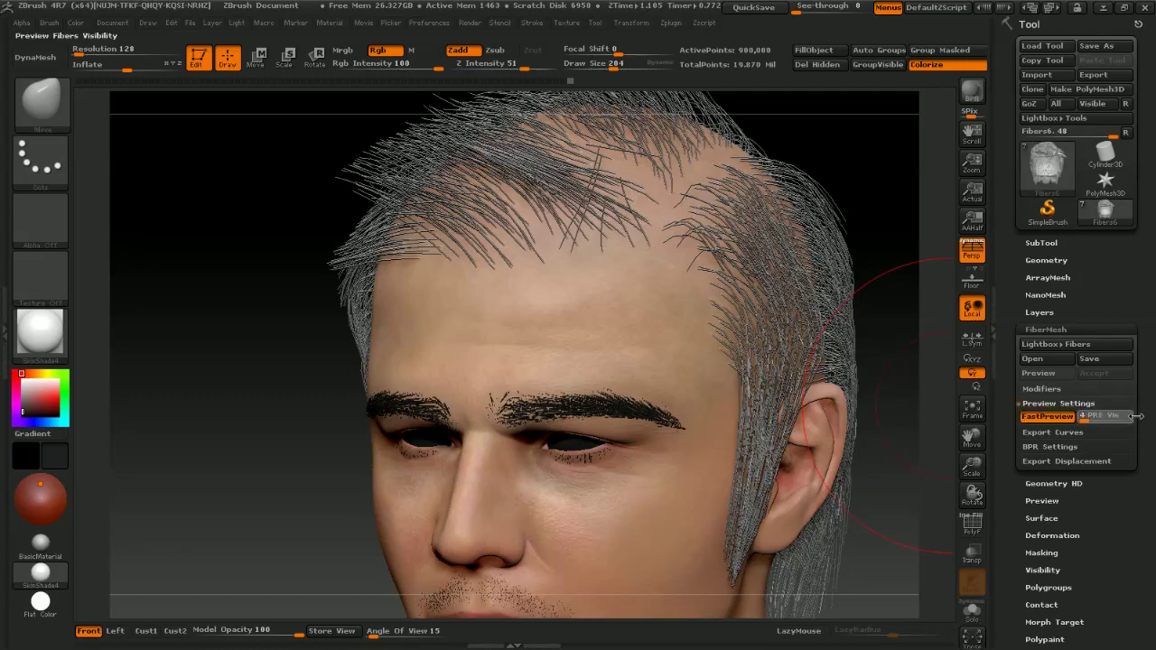
{"action": "left_click_drag", "start_coordinate": [1089, 418], "coordinate": [1141, 419]}
{"action": "right_click_drag", "start_coordinate": [664, 338], "coordinate": [718, 351]}
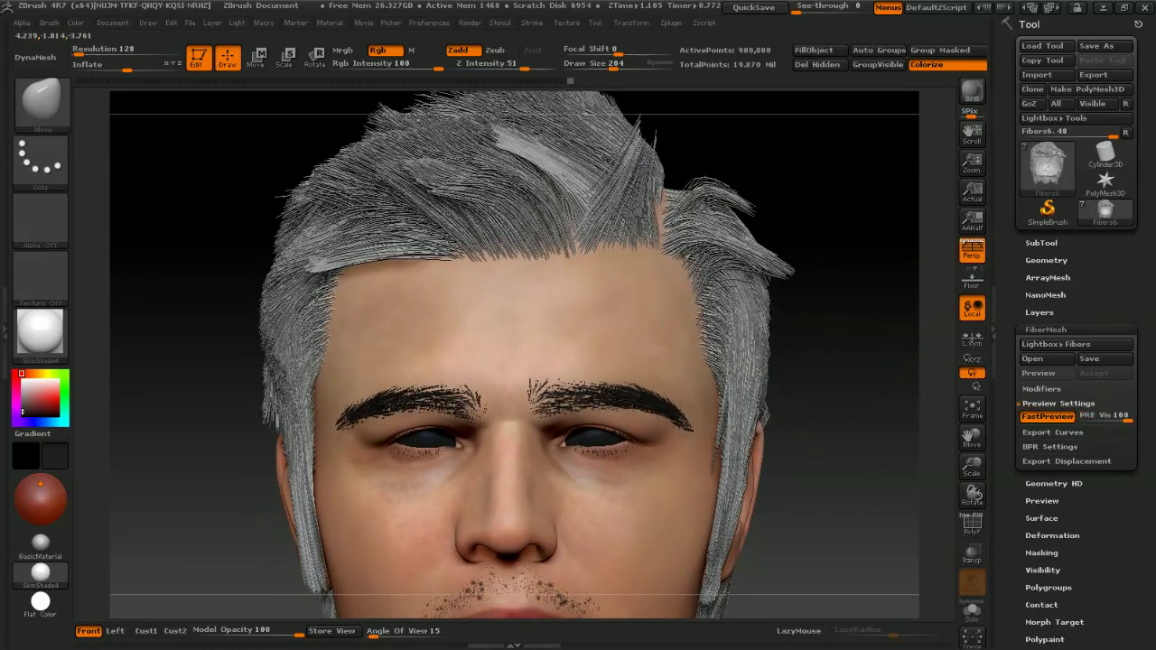
{"action": "key", "text": "alt+Tab"}
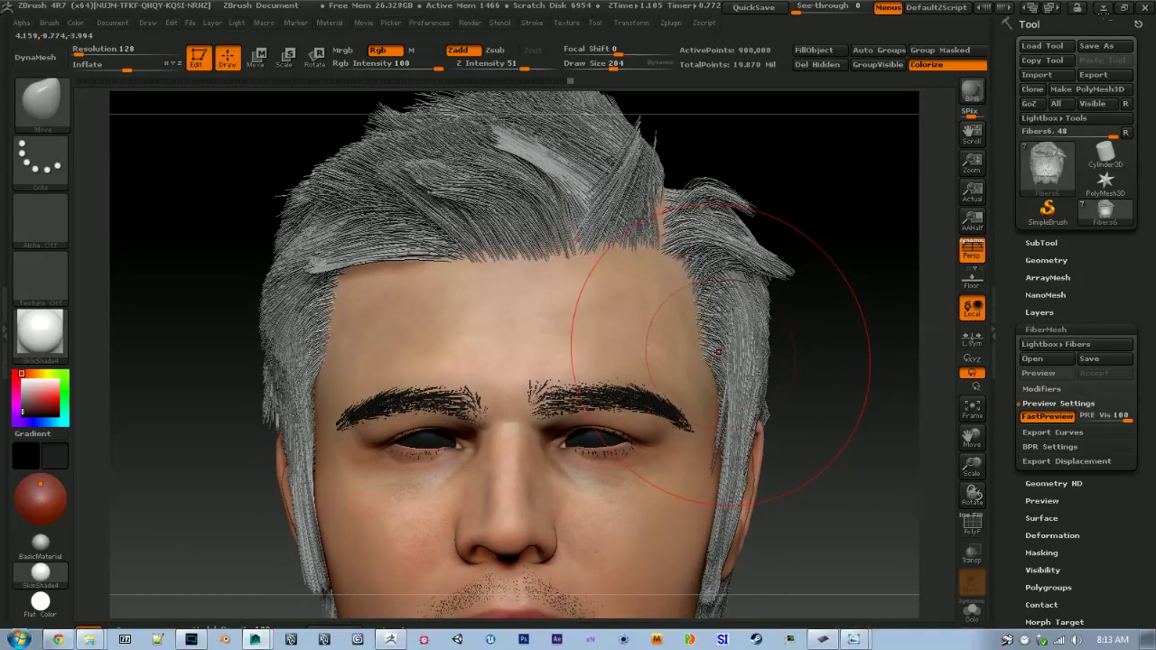
{"action": "left_click", "coordinate": [1104, 8]}
Connect the MainHair_Mat material to the Arnold Hair Shader attribute of hairSystemShape1 and minimize Hypershade
{"action": "left_click_drag", "start_coordinate": [641, 233], "coordinate": [609, 295], "text": "alt"}
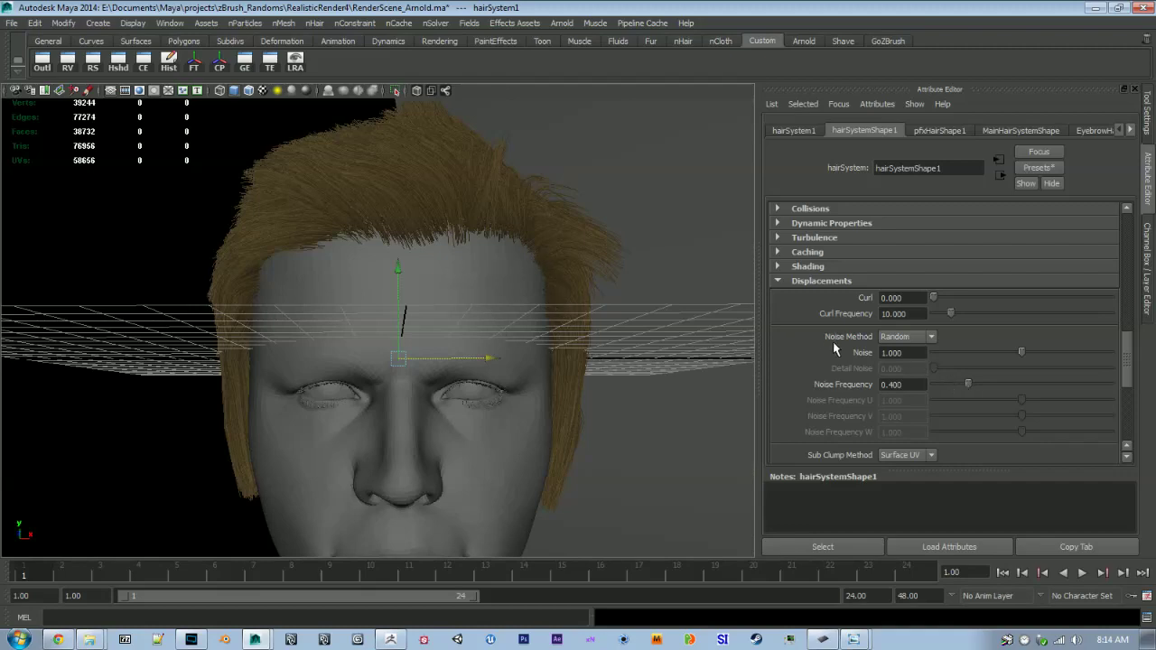
{"action": "left_click_drag", "start_coordinate": [637, 309], "coordinate": [567, 304], "text": "alt"}
{"action": "scroll", "coordinate": [812, 269], "scroll_direction": "down", "scroll_amount": 1}
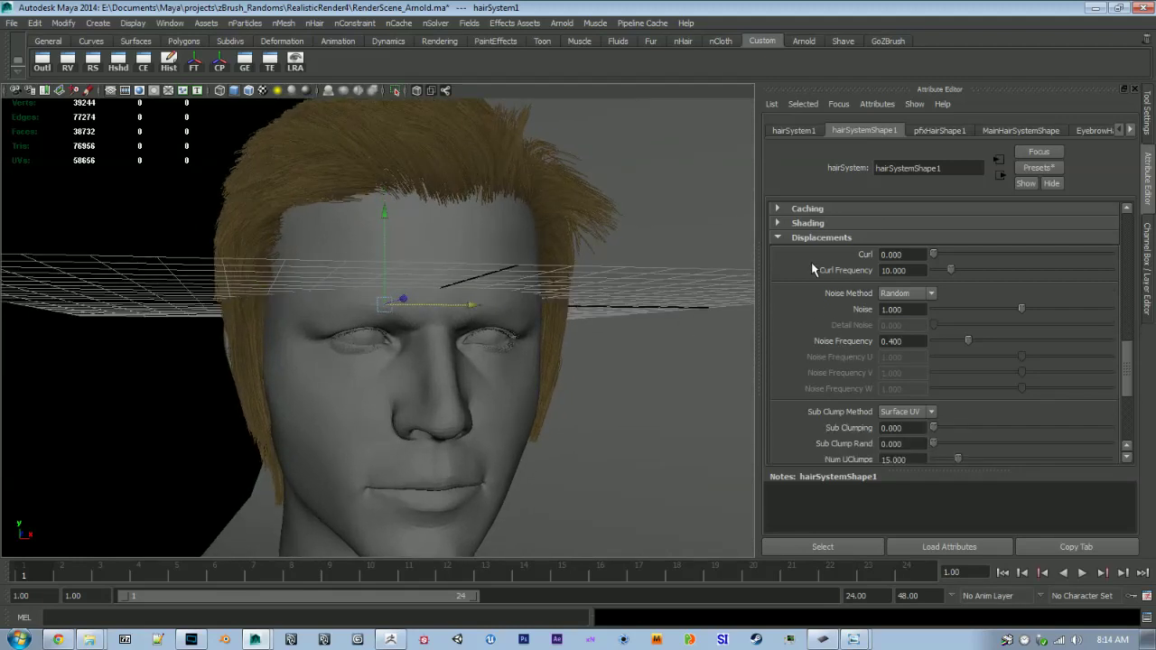
{"action": "left_click", "coordinate": [829, 239]}
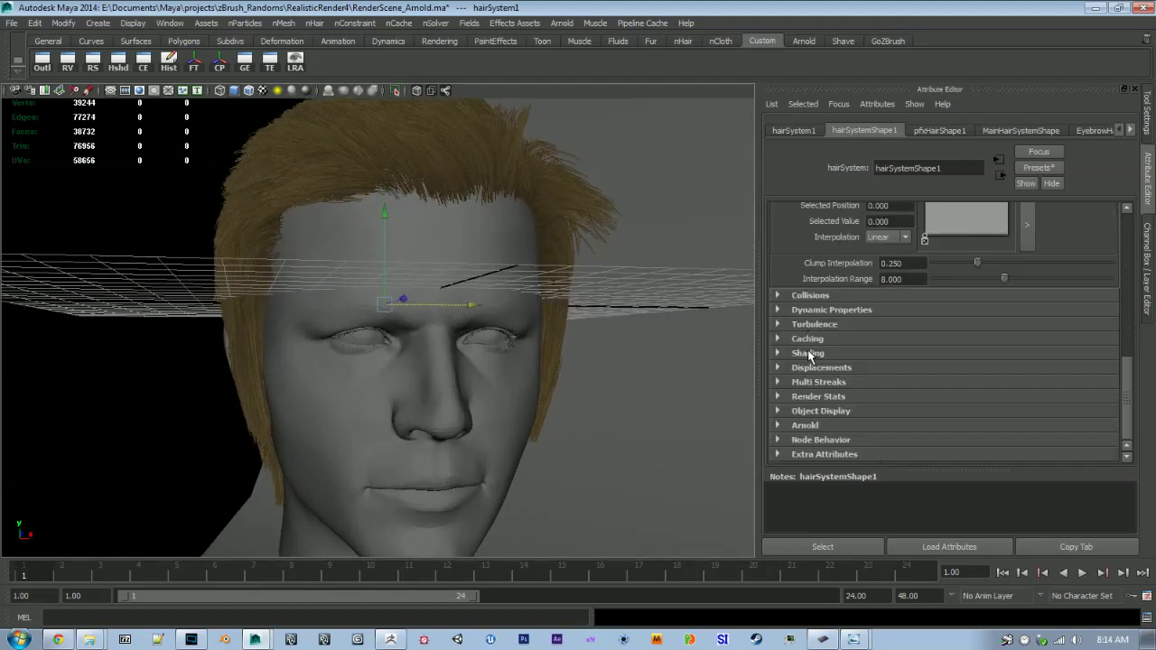
{"action": "left_click", "coordinate": [806, 426]}
{"action": "scroll", "coordinate": [872, 432], "scroll_direction": "down", "scroll_amount": 2}
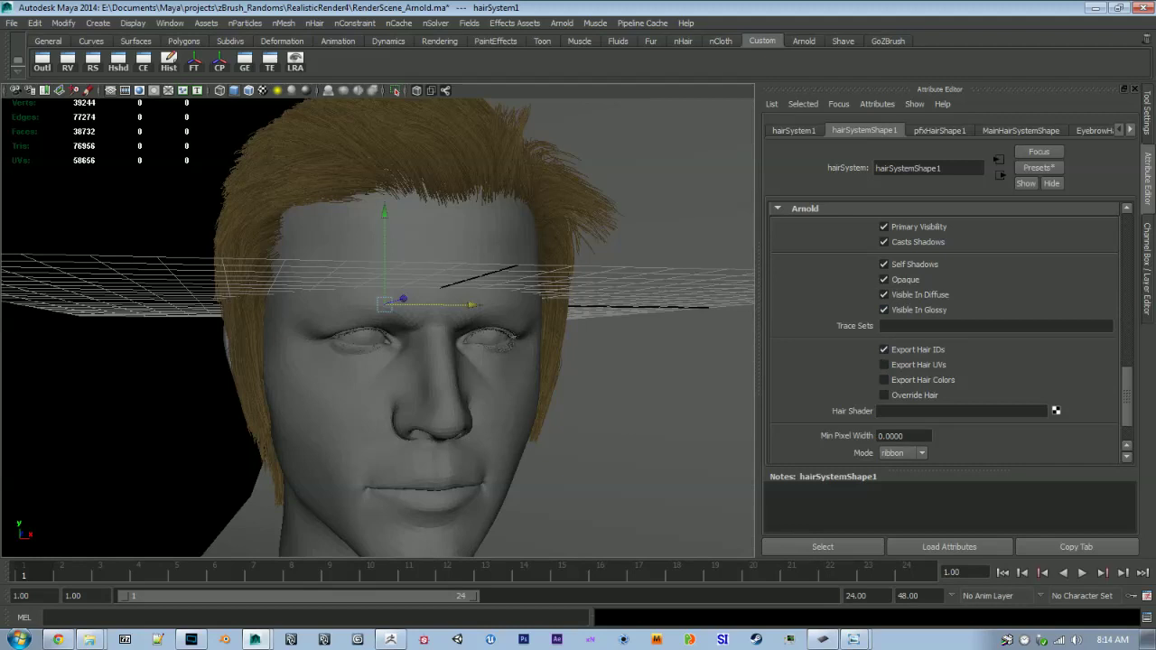
{"action": "left_click", "coordinate": [119, 61]}
{"action": "left_click_drag", "start_coordinate": [423, 203], "coordinate": [602, 202]}
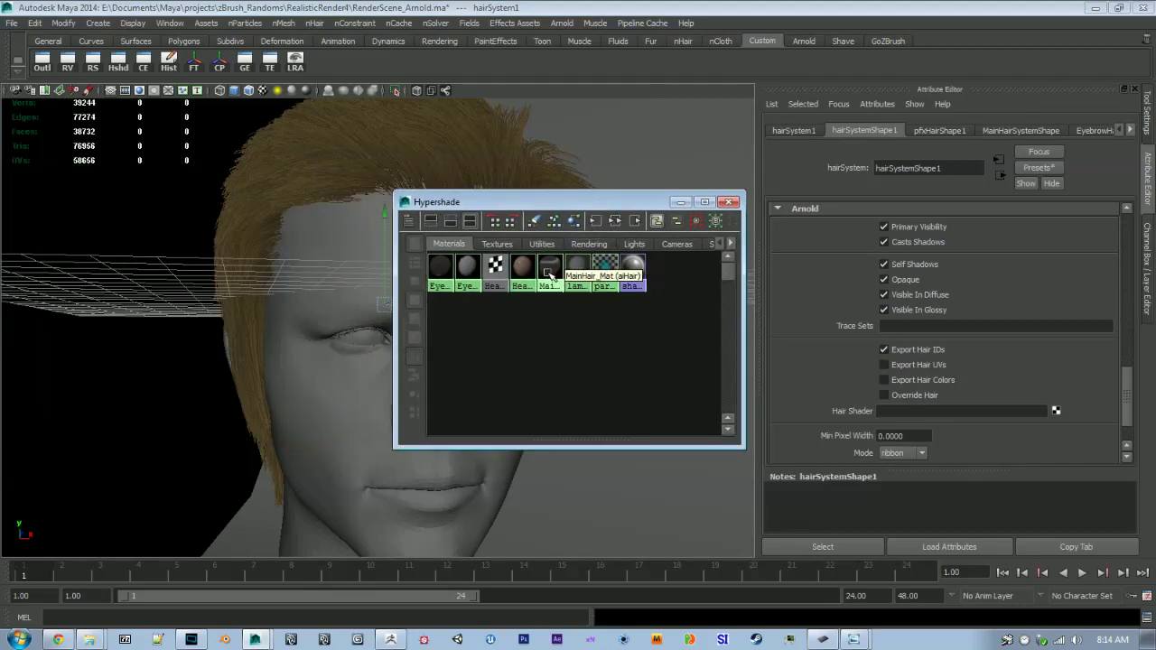
{"action": "middle_click_drag", "start_coordinate": [548, 272], "coordinate": [862, 414]}
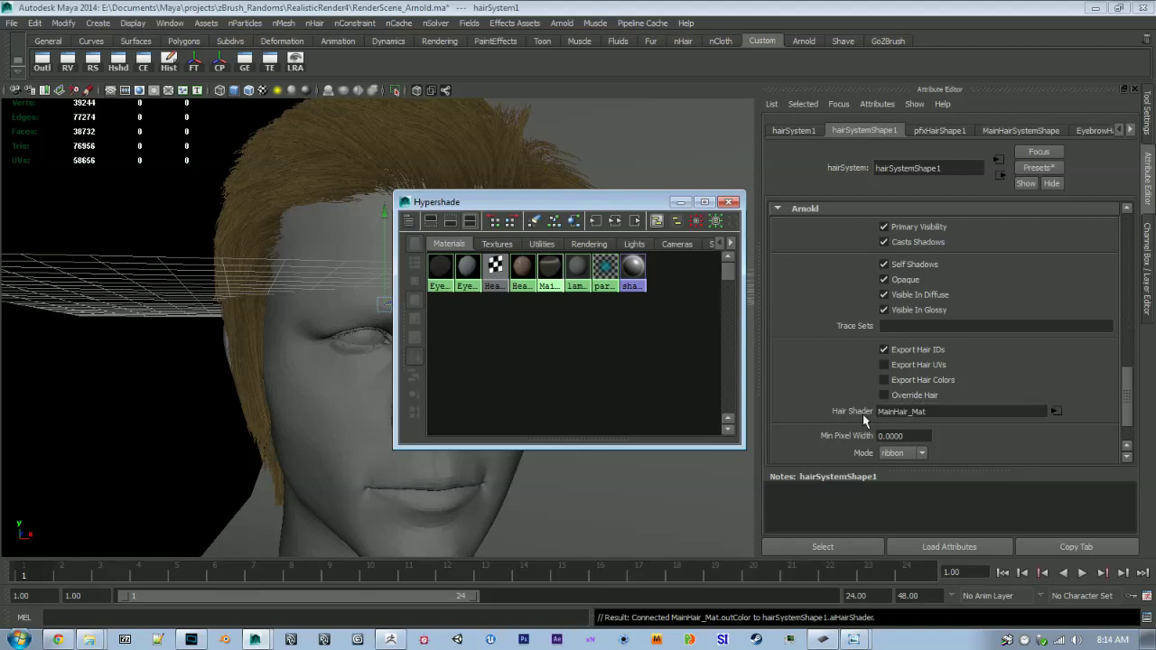
{"action": "left_click", "coordinate": [679, 202]}
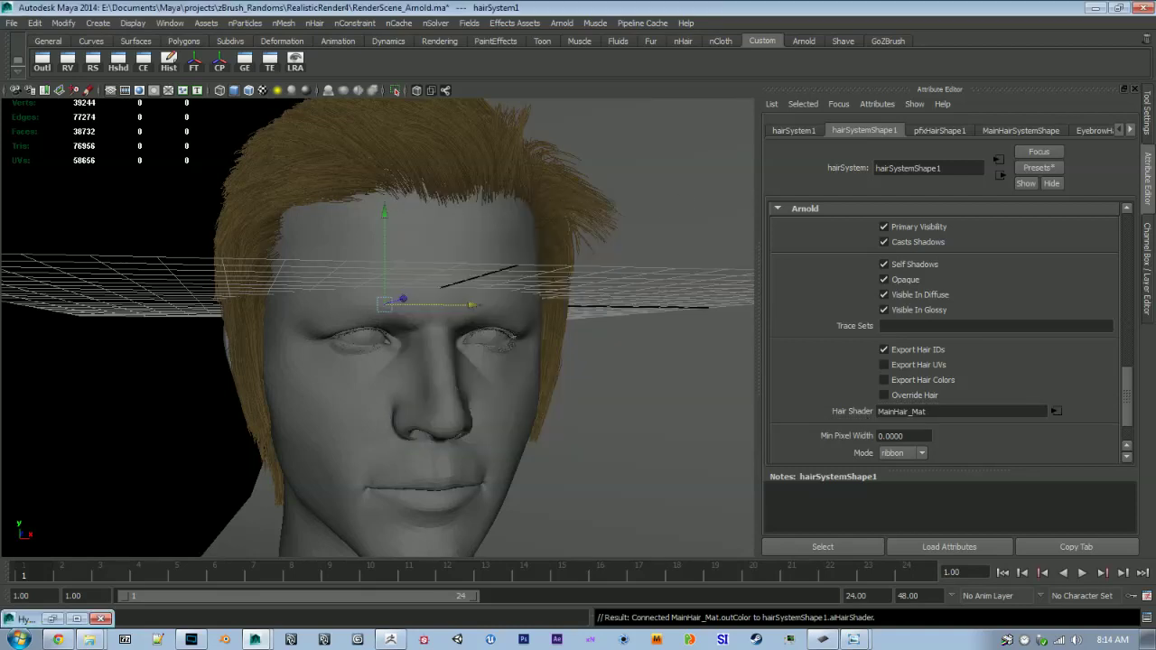
Bring up the Render View to check the Arnold region render of the sideburn hair, and move it out of the way
{"action": "key", "text": "super+Left"}
{"action": "right_click", "coordinate": [771, 315]}
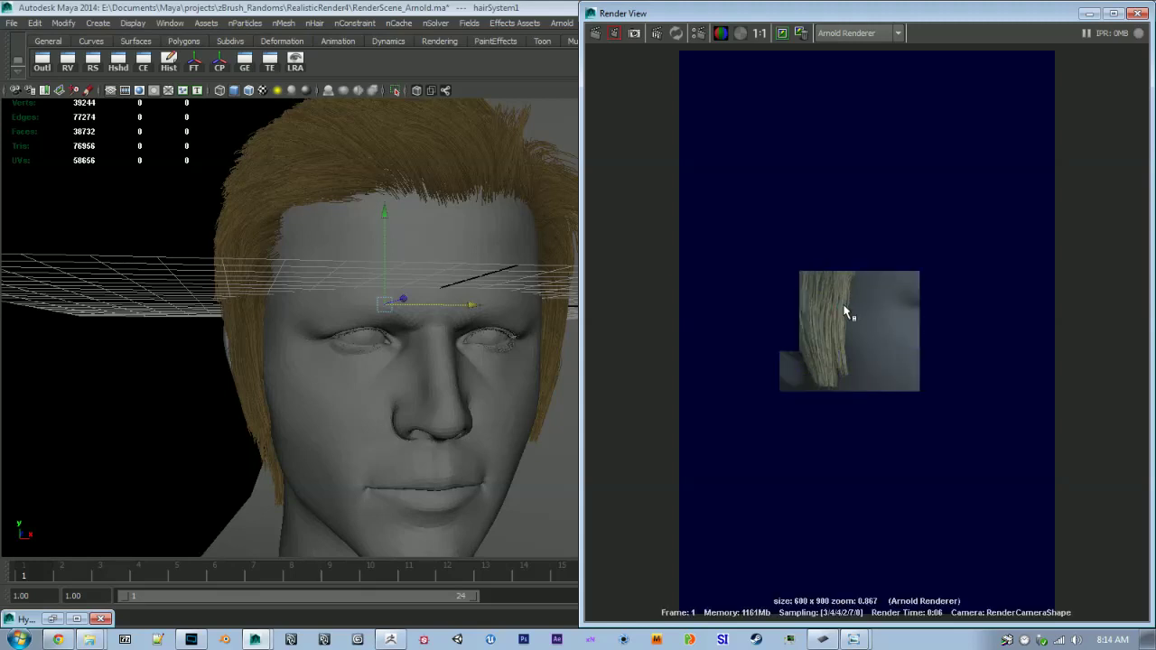
{"action": "left_click_drag", "start_coordinate": [1038, 18], "coordinate": [0, 18]}
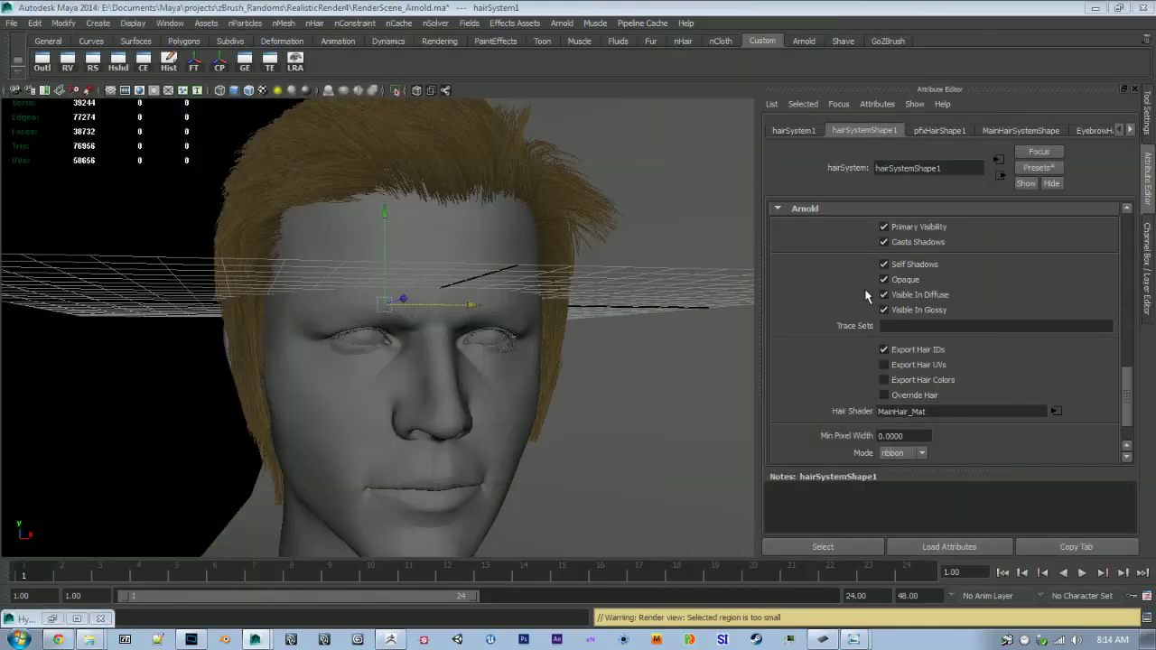
Enable Override Hair for hairSystemShape1 and set the Arnold Min Pixel Width to 0.5
{"action": "left_click", "coordinate": [903, 398]}
{"action": "left_click", "coordinate": [898, 435]}
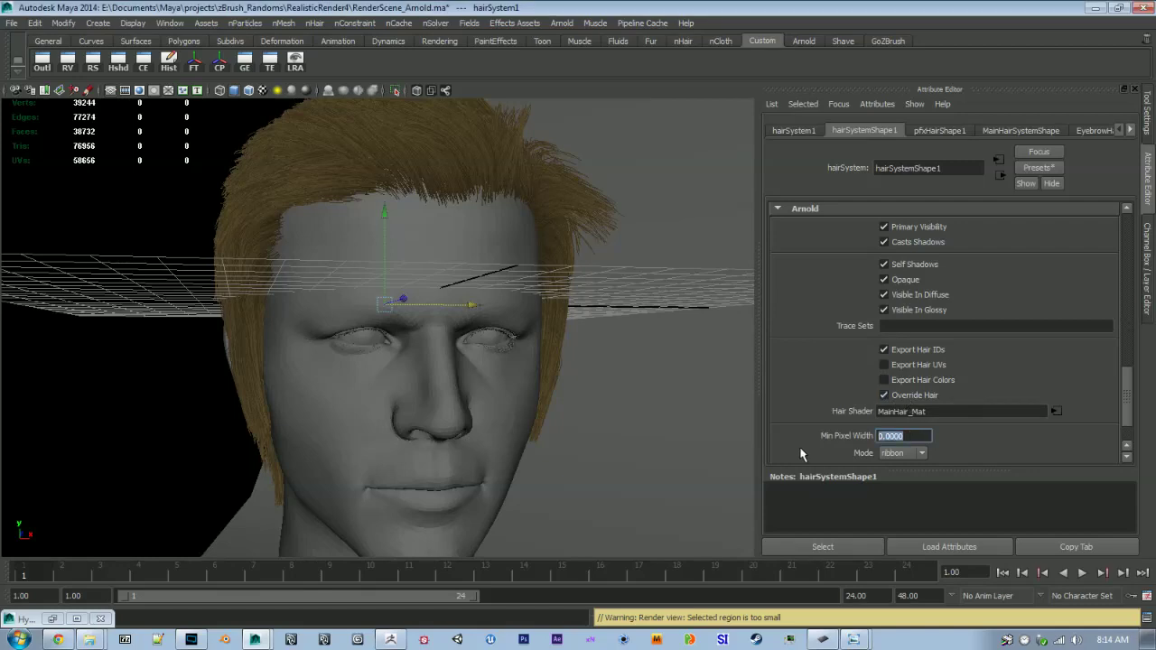
{"action": "type", "text": "0.5"}
{"action": "key", "text": "Return"}
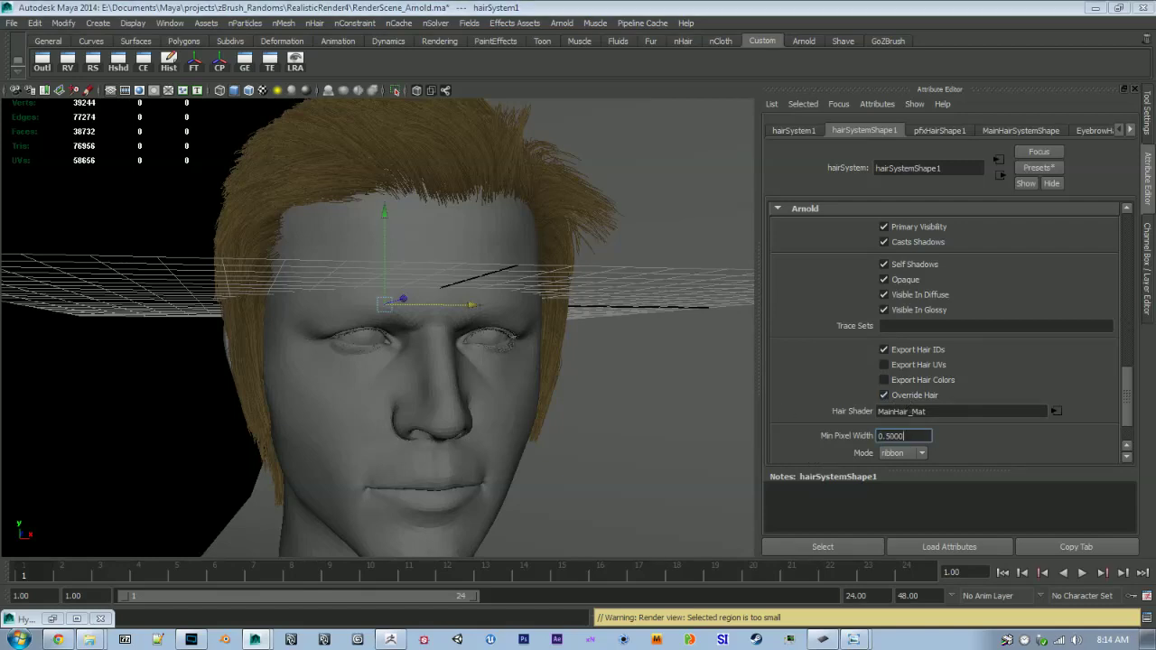
Bring back the Render View and examine the new Arnold render around the sideburn, ear and temple hairline
{"action": "left_click_drag", "start_coordinate": [0, 18], "coordinate": [1033, 36]}
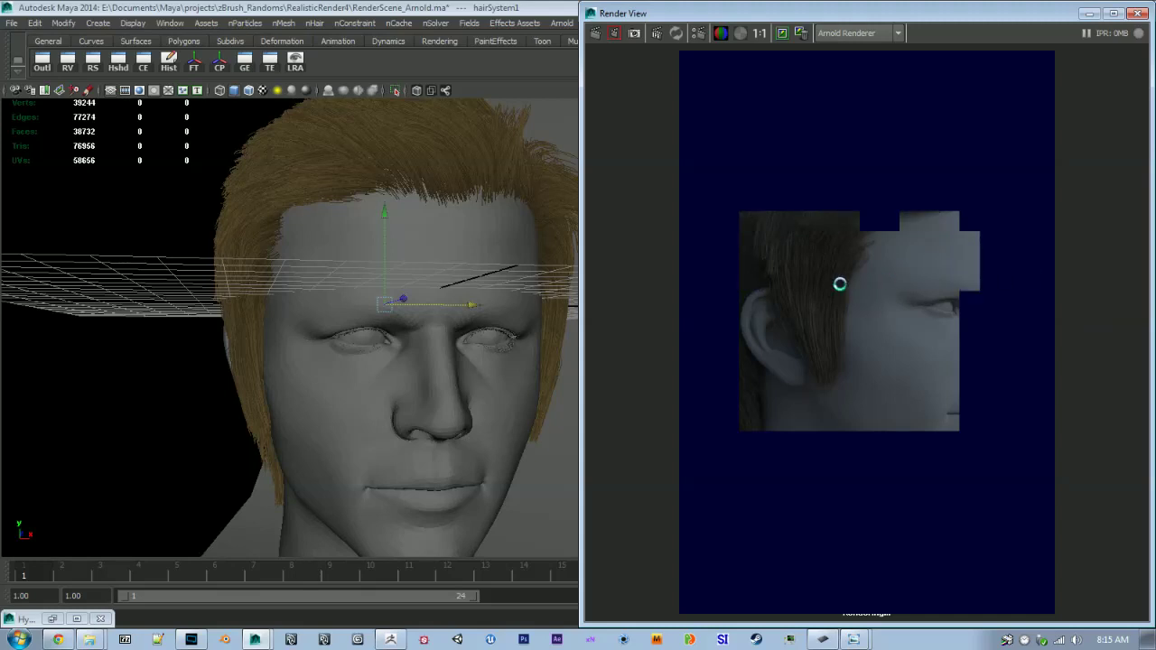
{"action": "right_click_drag", "start_coordinate": [839, 286], "coordinate": [902, 439], "text": "alt"}
{"action": "middle_click_drag", "start_coordinate": [884, 383], "coordinate": [868, 495], "text": "alt"}
{"action": "right_click_drag", "start_coordinate": [868, 495], "coordinate": [984, 549], "text": "alt"}
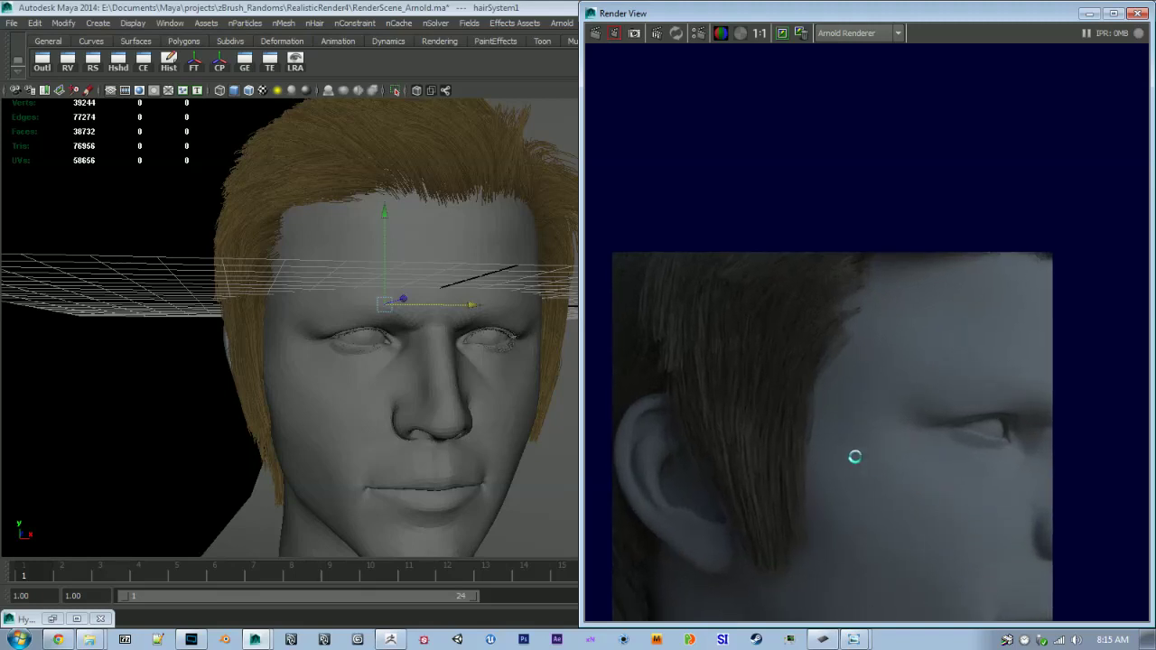
{"action": "middle_click_drag", "start_coordinate": [854, 457], "coordinate": [957, 349], "text": "alt"}
{"action": "scroll", "coordinate": [873, 429], "scroll_direction": "down", "scroll_amount": 5}
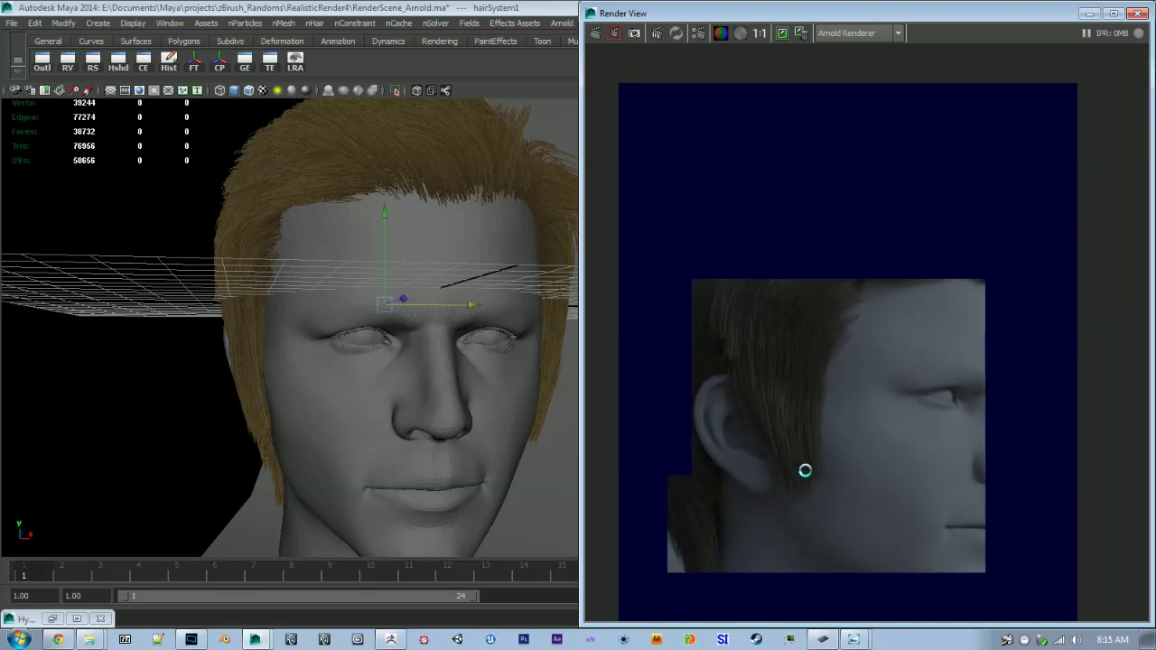
{"action": "middle_click_drag", "start_coordinate": [800, 470], "coordinate": [784, 440], "text": "alt"}
{"action": "scroll", "coordinate": [741, 395], "scroll_direction": "down", "scroll_amount": 3}
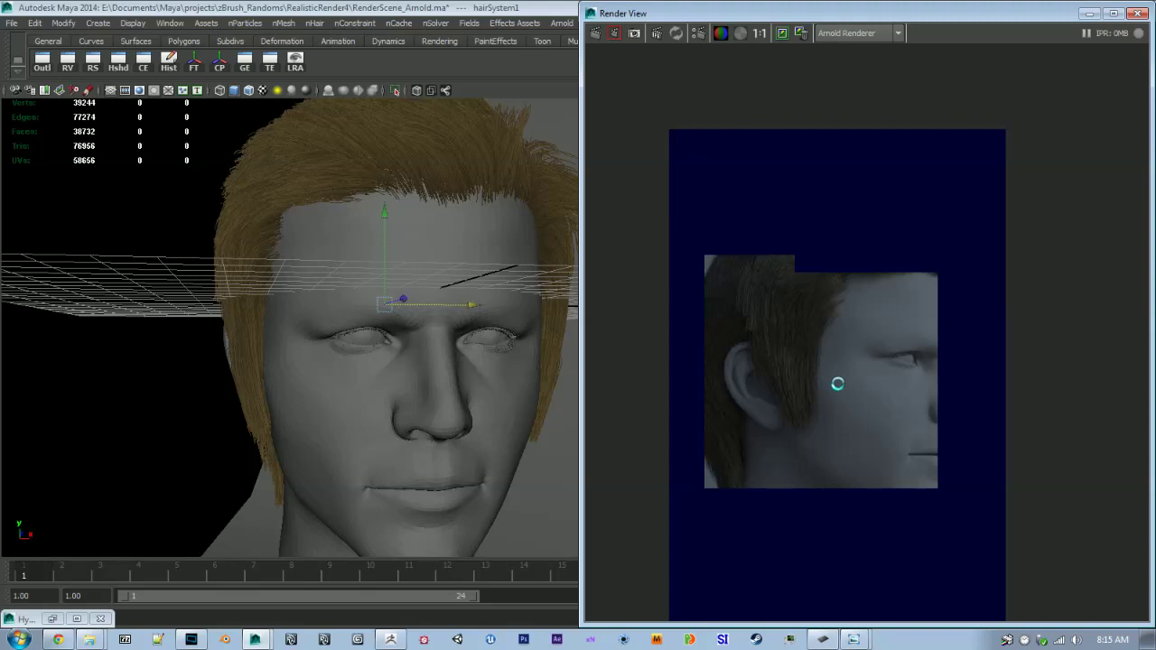
{"action": "middle_click_drag", "start_coordinate": [839, 382], "coordinate": [814, 340], "text": "alt"}
{"action": "right_click_drag", "start_coordinate": [814, 340], "coordinate": [980, 446], "text": "alt"}
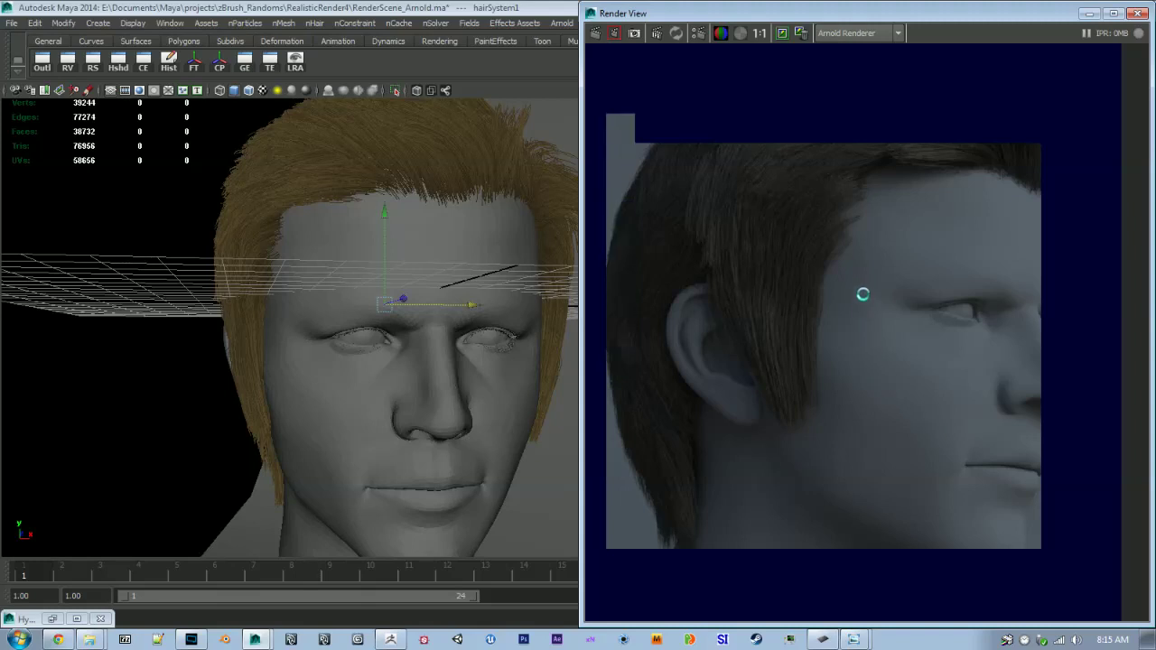
{"action": "middle_click_drag", "start_coordinate": [862, 294], "coordinate": [860, 389], "text": "alt"}
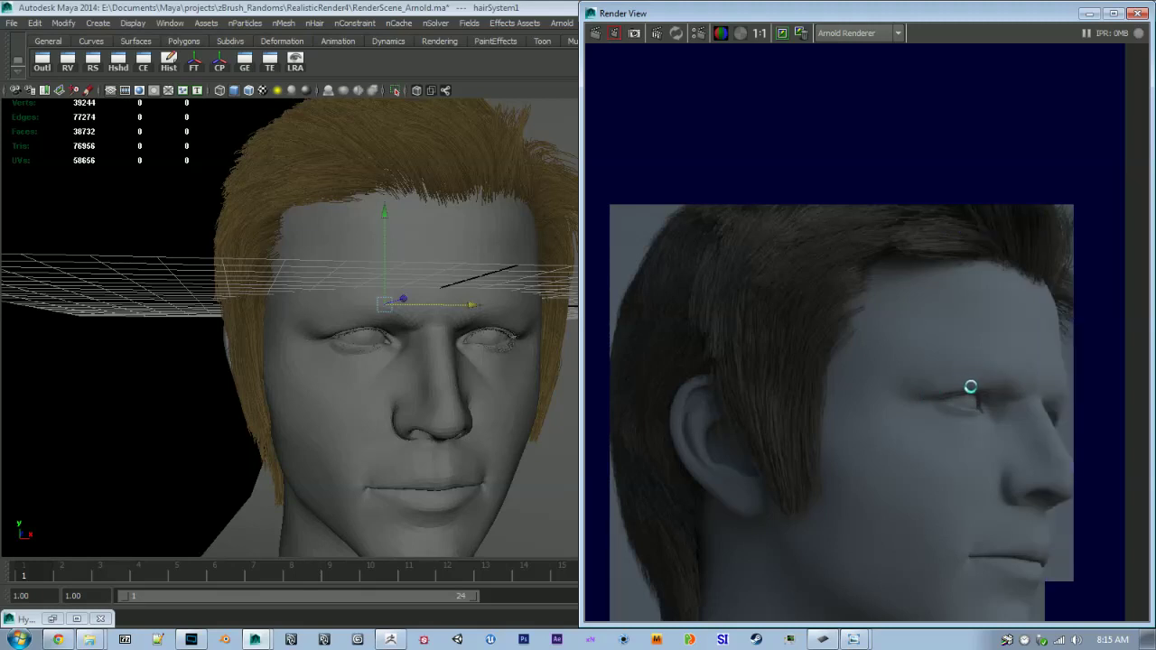
{"action": "middle_click_drag", "start_coordinate": [930, 355], "coordinate": [939, 412], "text": "alt"}
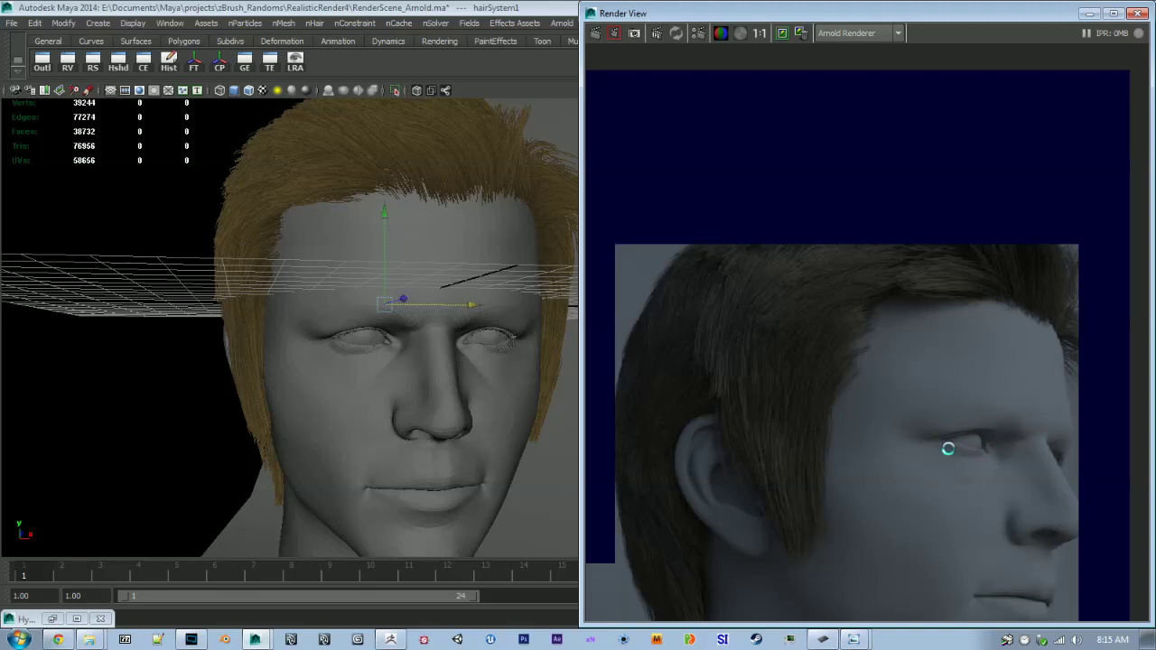
{"action": "middle_click_drag", "start_coordinate": [828, 439], "coordinate": [817, 390], "text": "alt"}
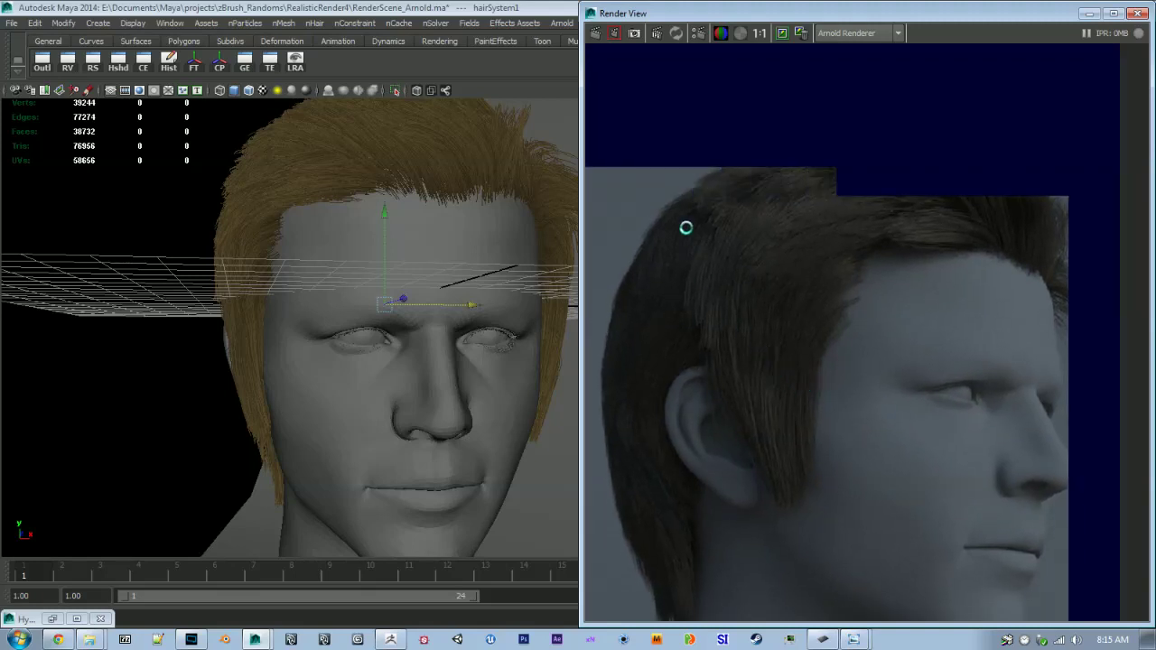
Examine the rendered hair on the crown, top and fringe up close, and review the whole head in profile
{"action": "middle_click_drag", "start_coordinate": [683, 237], "coordinate": [843, 349], "text": "alt"}
{"action": "scroll", "coordinate": [792, 346], "scroll_direction": "up", "scroll_amount": 3}
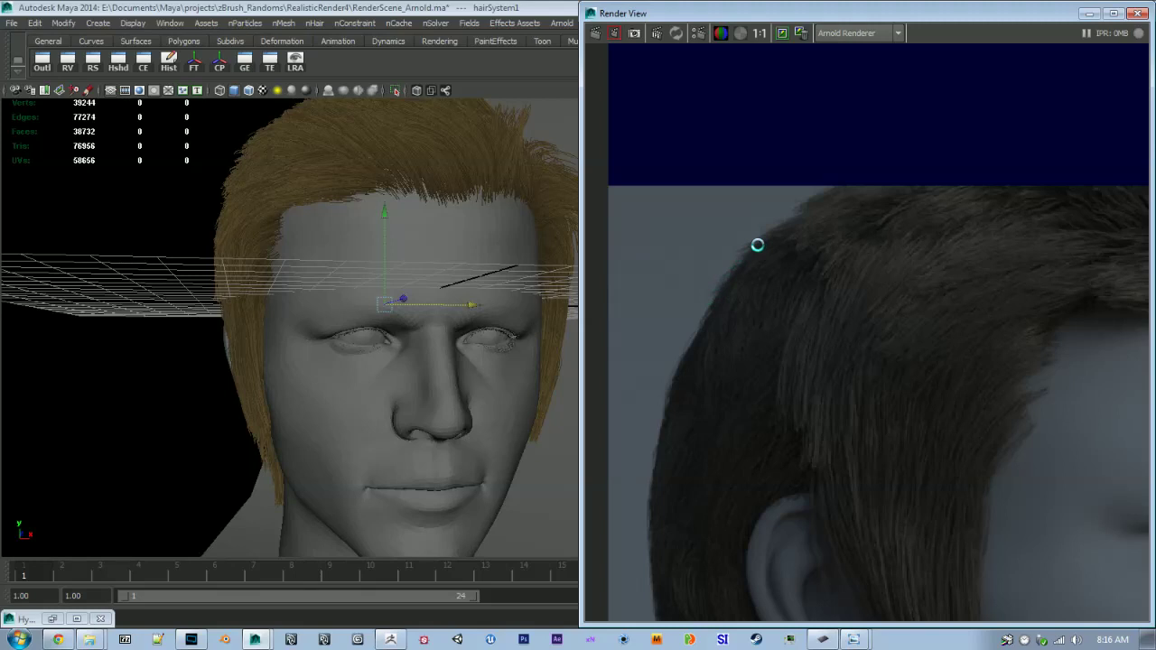
{"action": "middle_click_drag", "start_coordinate": [921, 330], "coordinate": [714, 289], "text": "alt"}
{"action": "scroll", "coordinate": [831, 312], "scroll_direction": "down", "scroll_amount": 2}
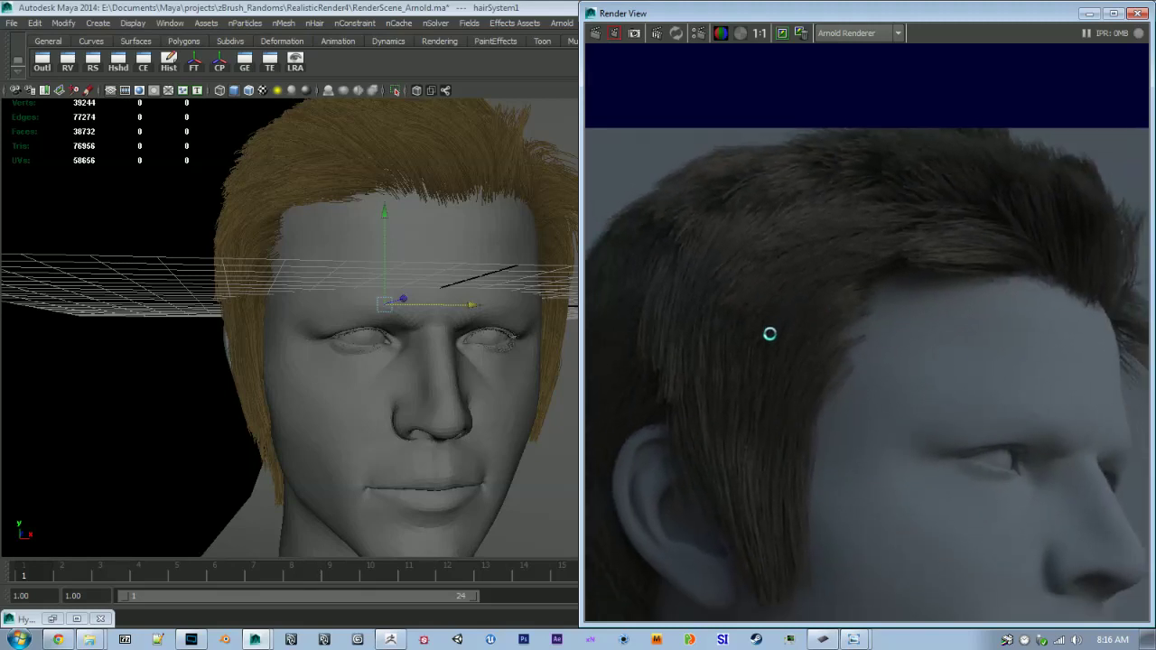
{"action": "middle_click_drag", "start_coordinate": [769, 334], "coordinate": [669, 381], "text": "alt"}
{"action": "middle_click_drag", "start_coordinate": [898, 377], "coordinate": [759, 339], "text": "alt"}
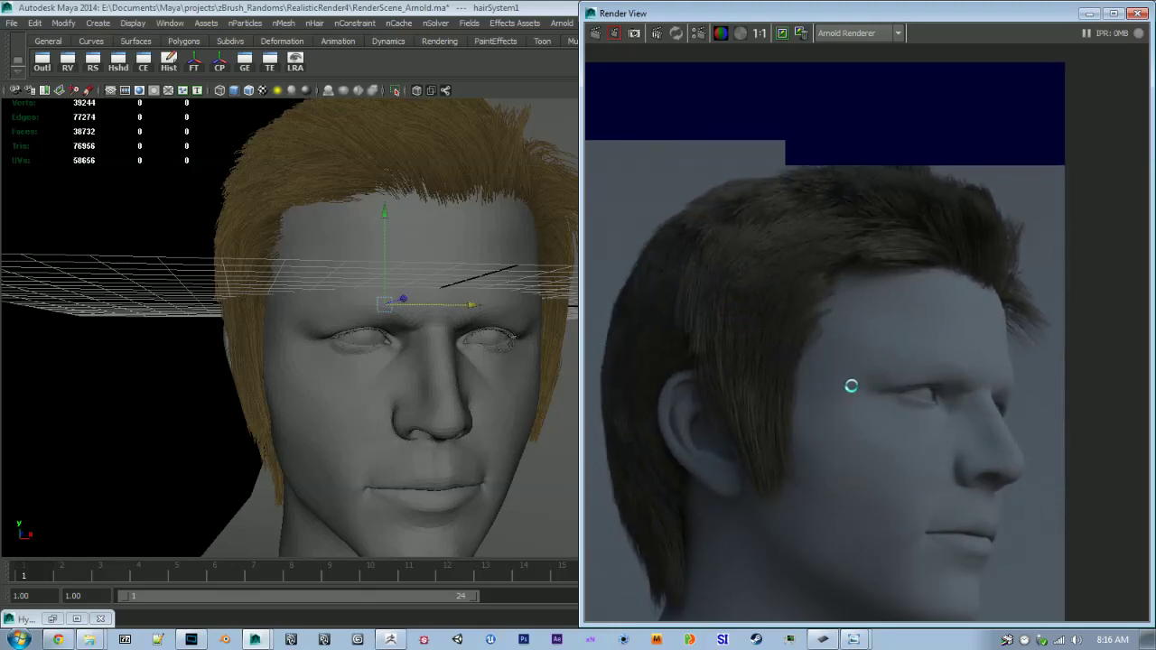
{"action": "middle_click_drag", "start_coordinate": [856, 383], "coordinate": [869, 321], "text": "alt"}
{"action": "right_click_drag", "start_coordinate": [880, 333], "coordinate": [942, 357], "text": "alt"}
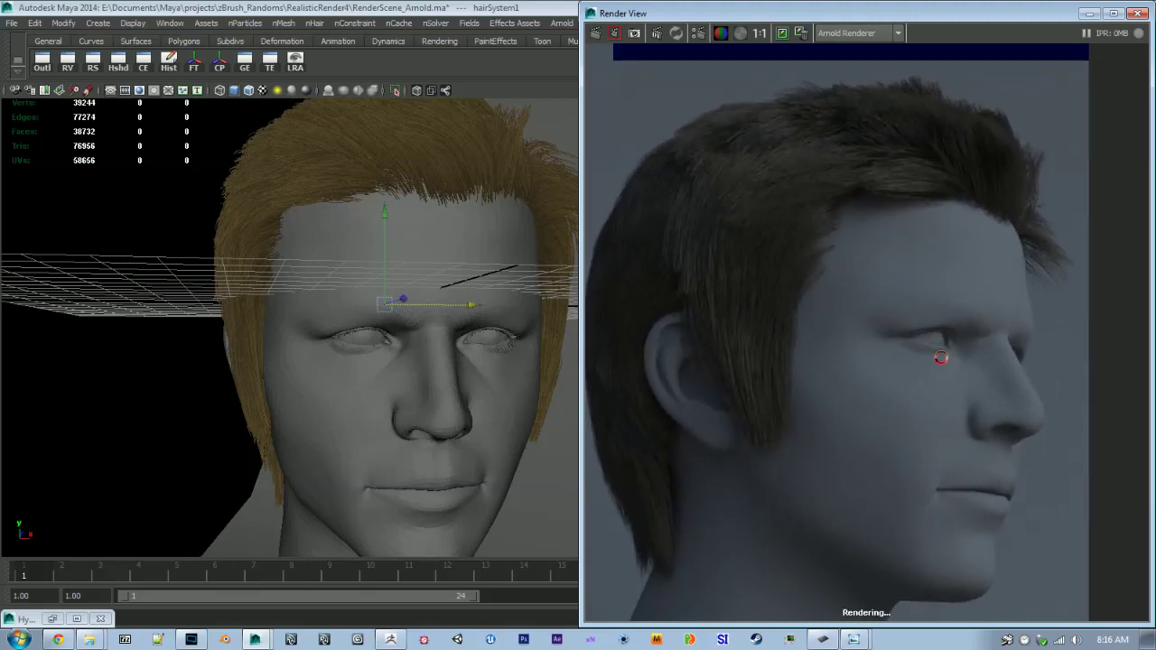
{"action": "middle_click_drag", "start_coordinate": [941, 356], "coordinate": [952, 337], "text": "alt"}
{"action": "right_click_drag", "start_coordinate": [954, 337], "coordinate": [775, 308], "text": "alt"}
{"action": "middle_click_drag", "start_coordinate": [774, 308], "coordinate": [774, 315], "text": "alt"}
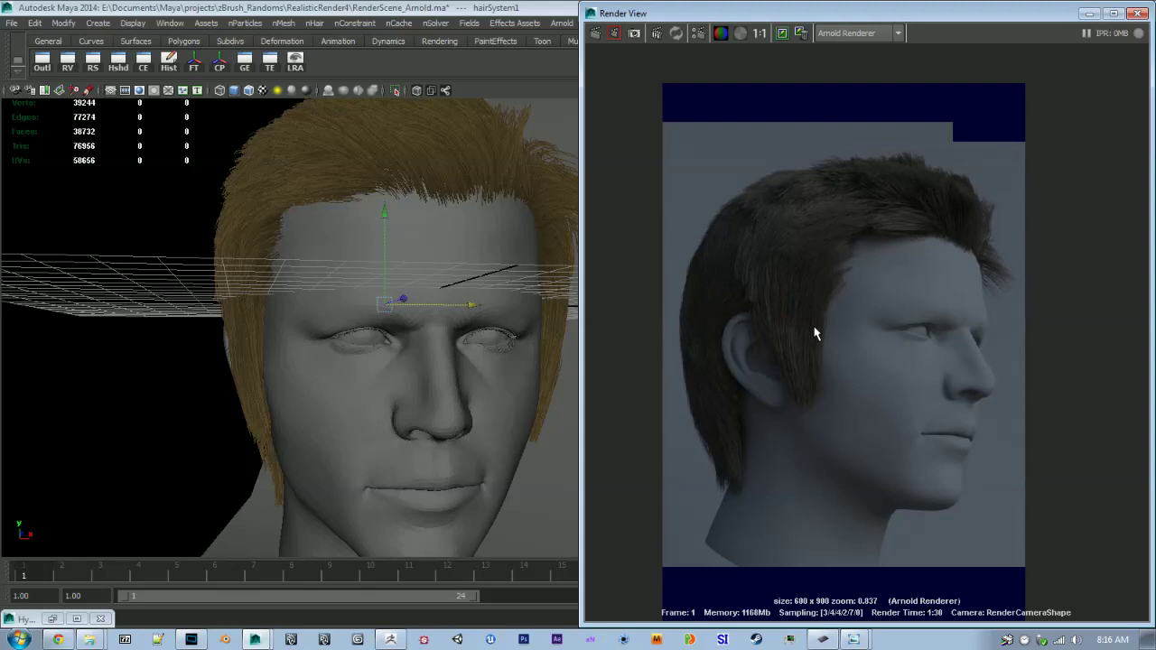
{"action": "right_click_drag", "start_coordinate": [857, 315], "coordinate": [873, 328], "text": "alt"}
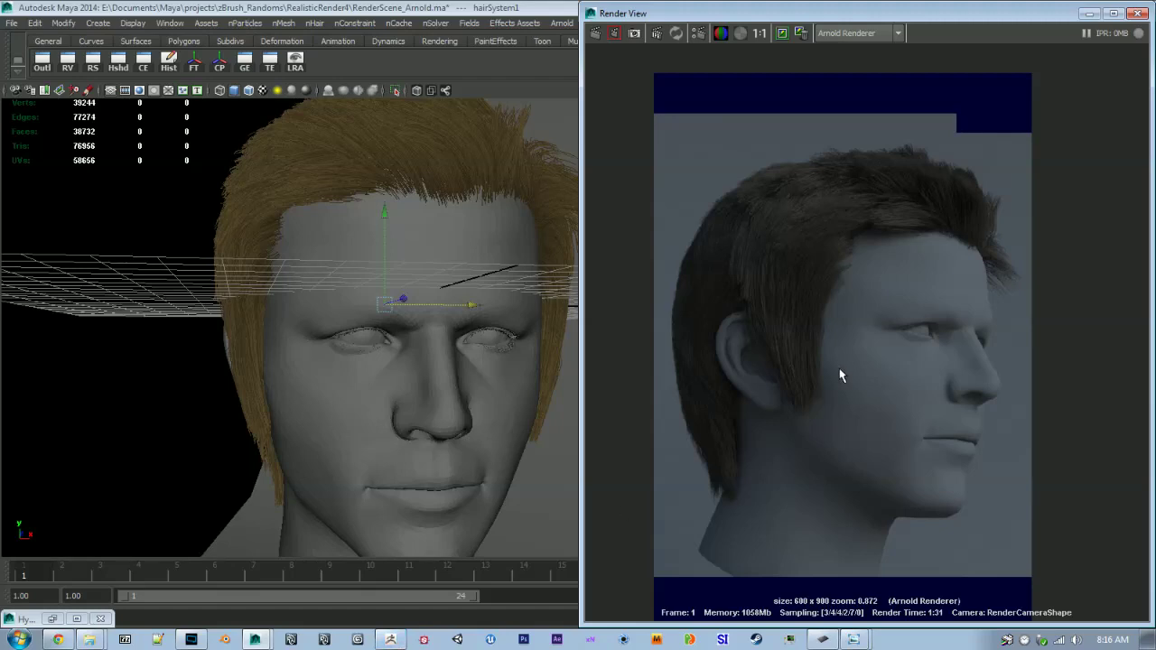
Switch to ZBrush to compare the full FiberMesh hair from the front and side, and return to the Maya render
{"action": "left_click", "coordinate": [390, 639]}
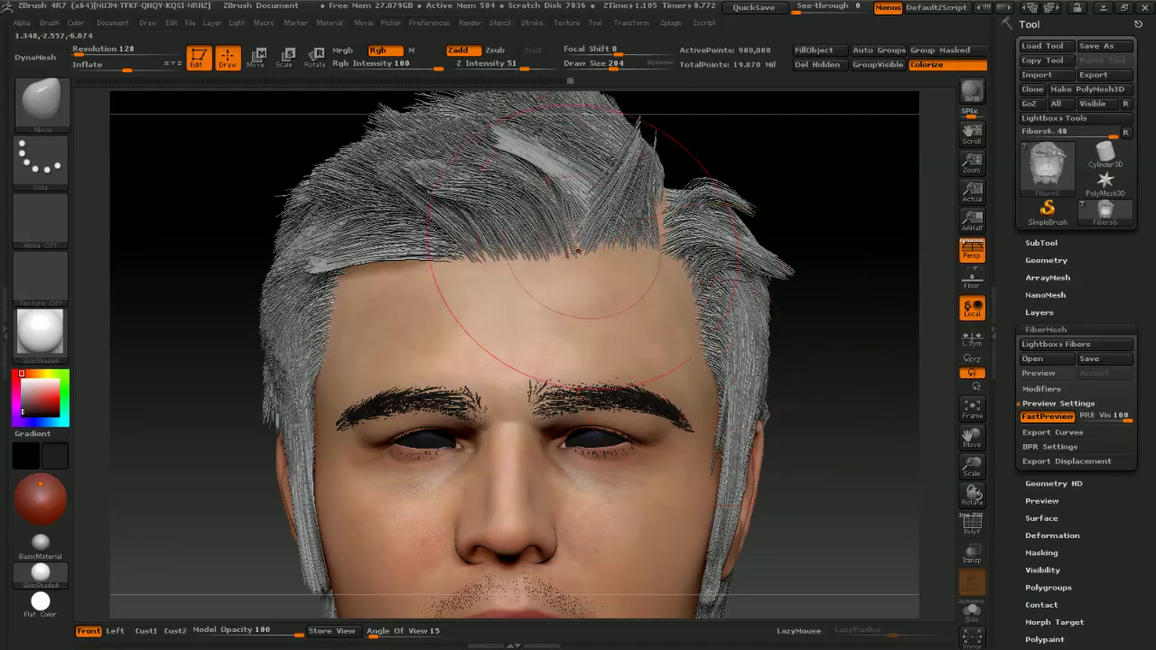
{"action": "right_click_drag", "start_coordinate": [483, 271], "coordinate": [490, 223]}
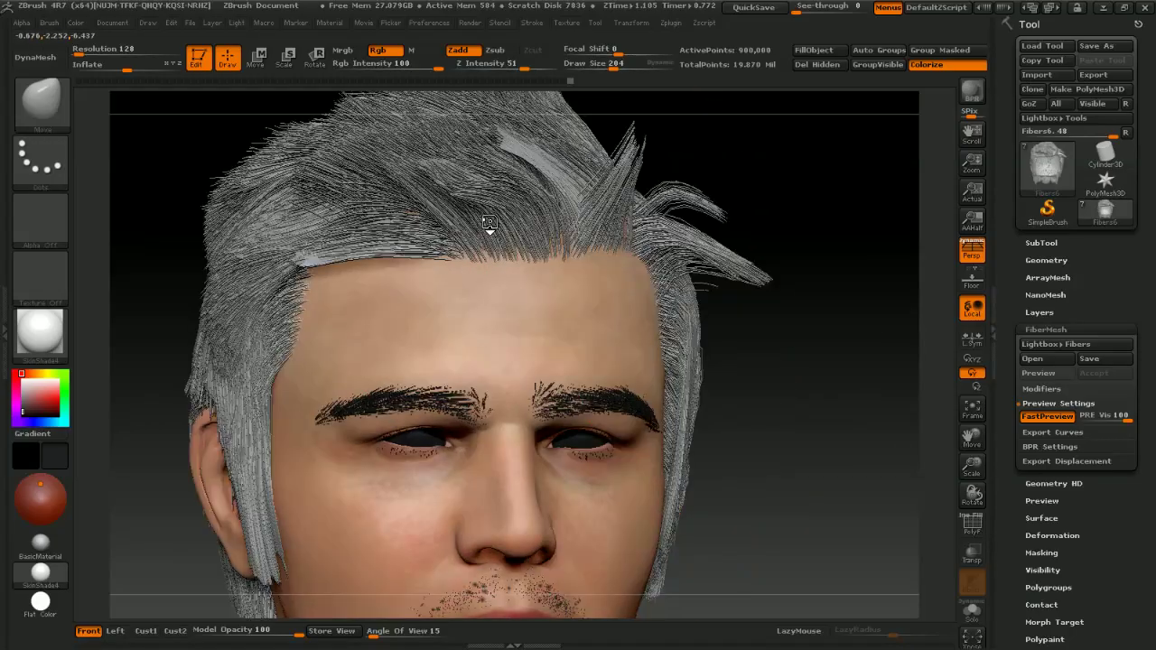
{"action": "left_click_drag", "start_coordinate": [488, 223], "coordinate": [956, 106]}
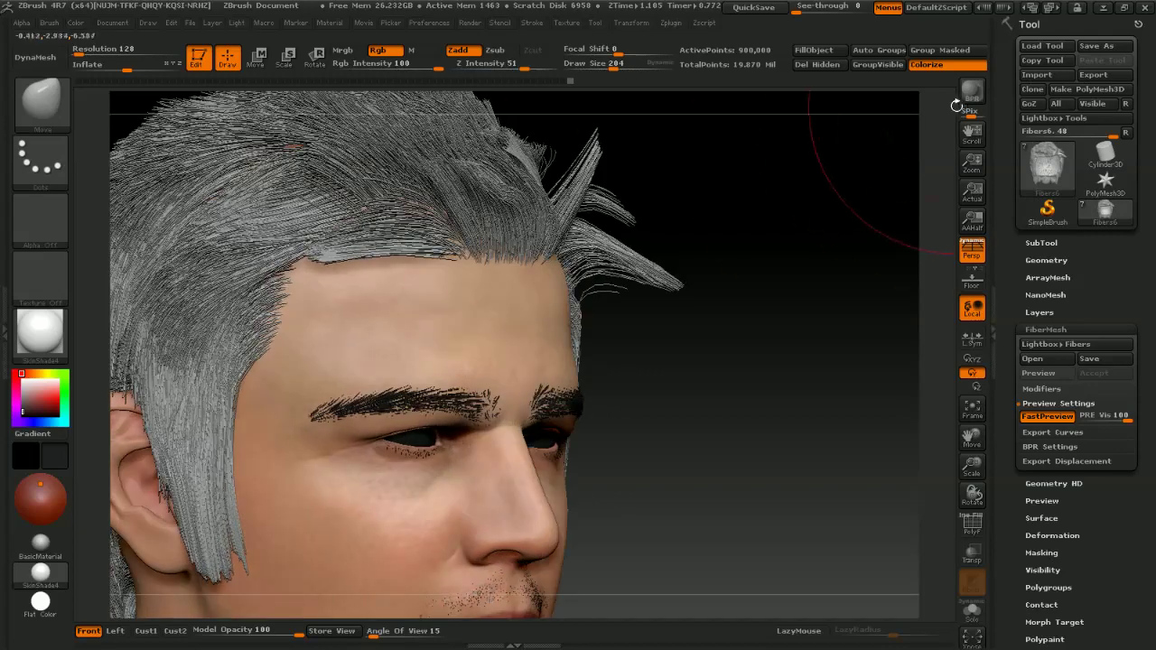
{"action": "left_click", "coordinate": [1103, 8]}
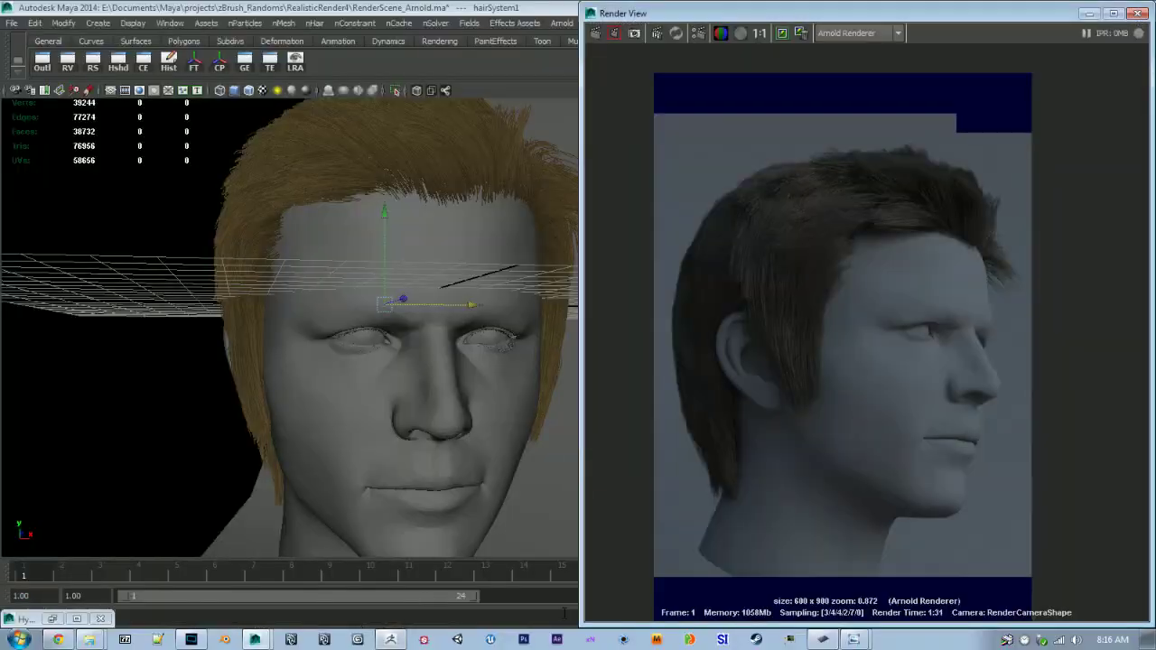